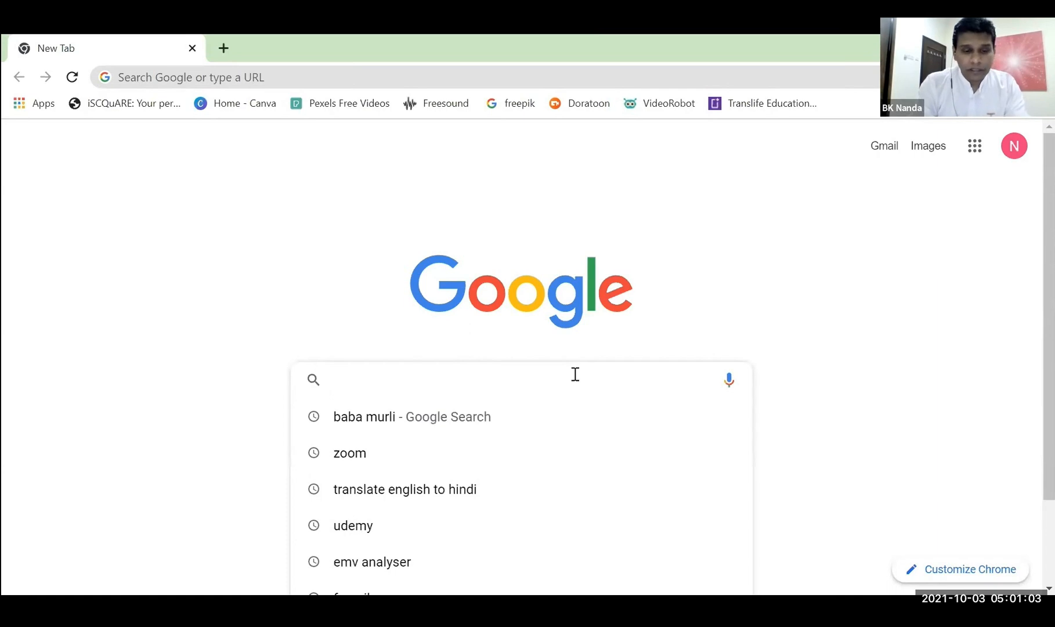
# Search Google for "EMV analyser" and open the Headline Analyzer - Emotional Marketing Value result from aminstitute.com.
pyautogui.press('BackSpace')
pyautogui.press('BackSpace')
pyautogui.press('BackSpace')
pyautogui.press('BackSpace')
pyautogui.press('BackSpace')
pyautogui.press('BackSpace')
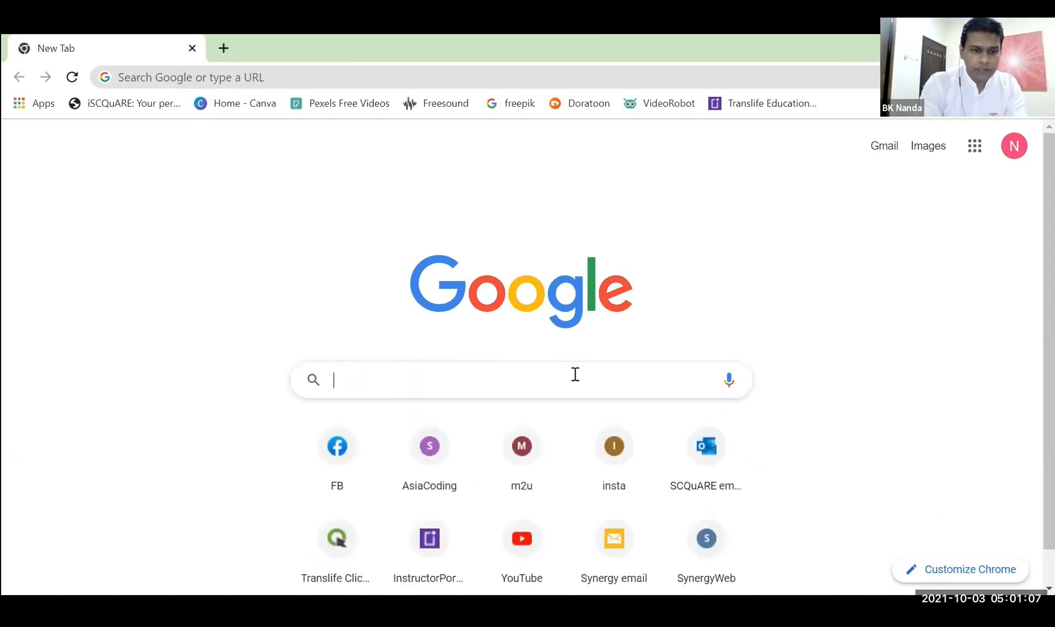
pyautogui.write('EMV')
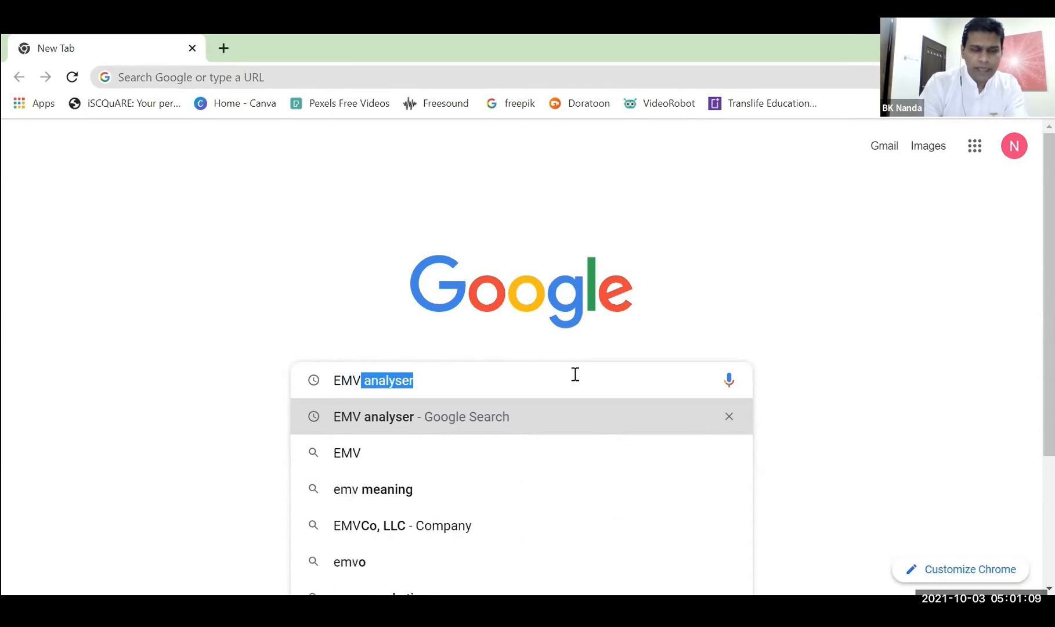
pyautogui.click(486, 380)
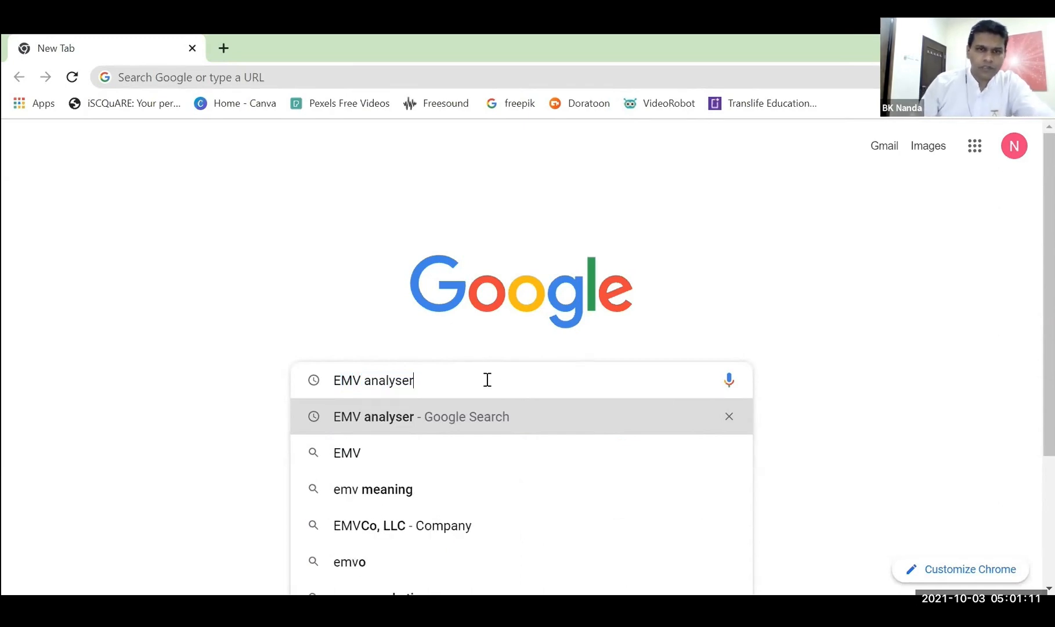
pyautogui.press('Return')
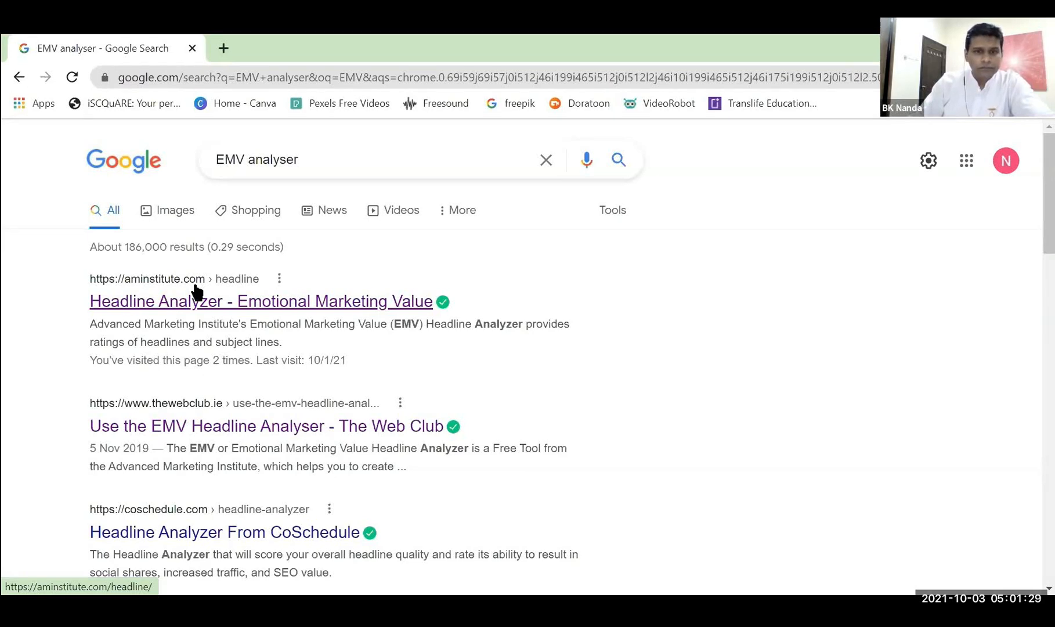
pyautogui.click(186, 305)
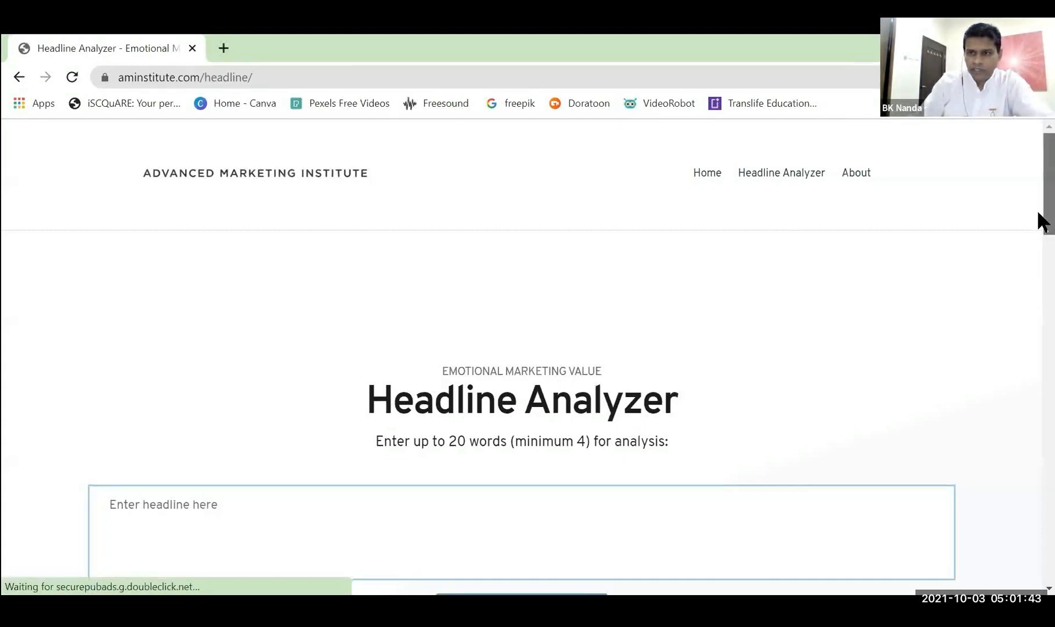
# Paste "you can cleanse your mind through spiritual knowledge" as the headline and submit it for analysis.
pyautogui.scroll(-3, 1035, 208)
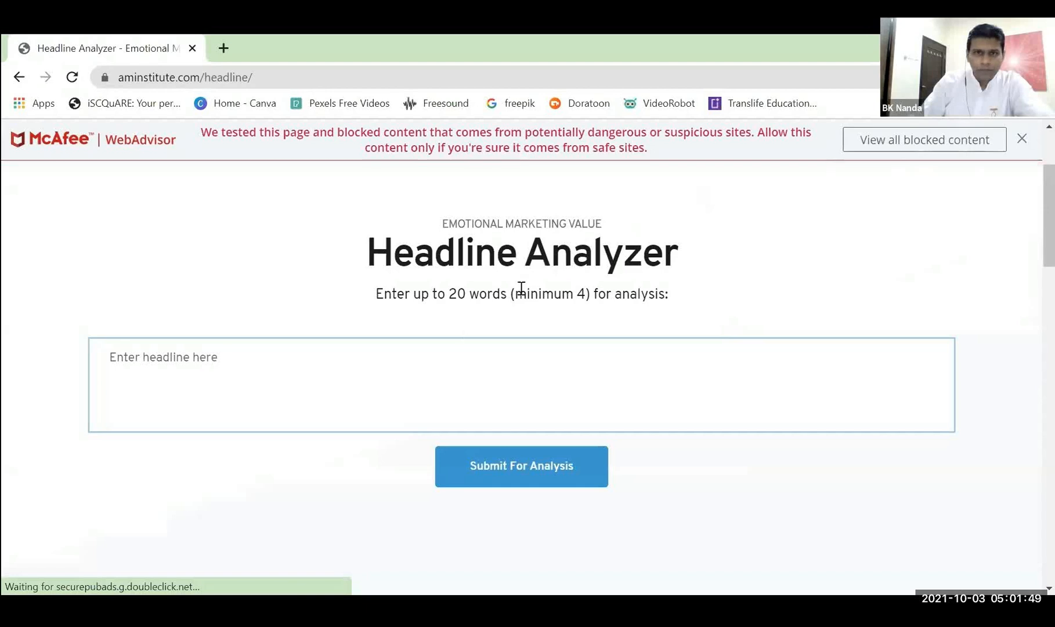
pyautogui.click(160, 356)
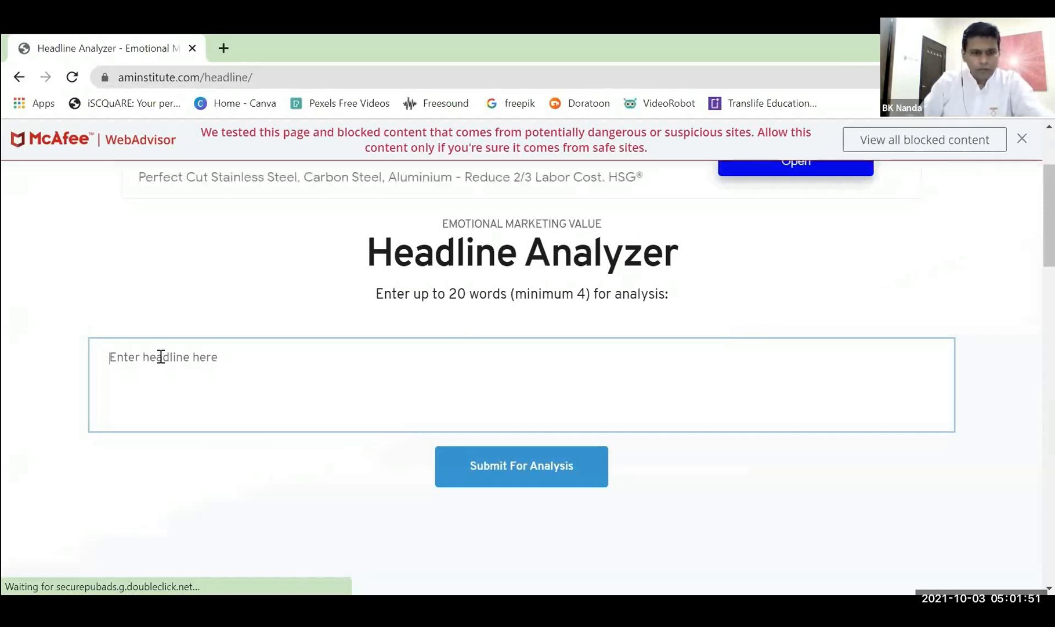
pyautogui.write('you can cleanse your mind through spiritual knowledge')
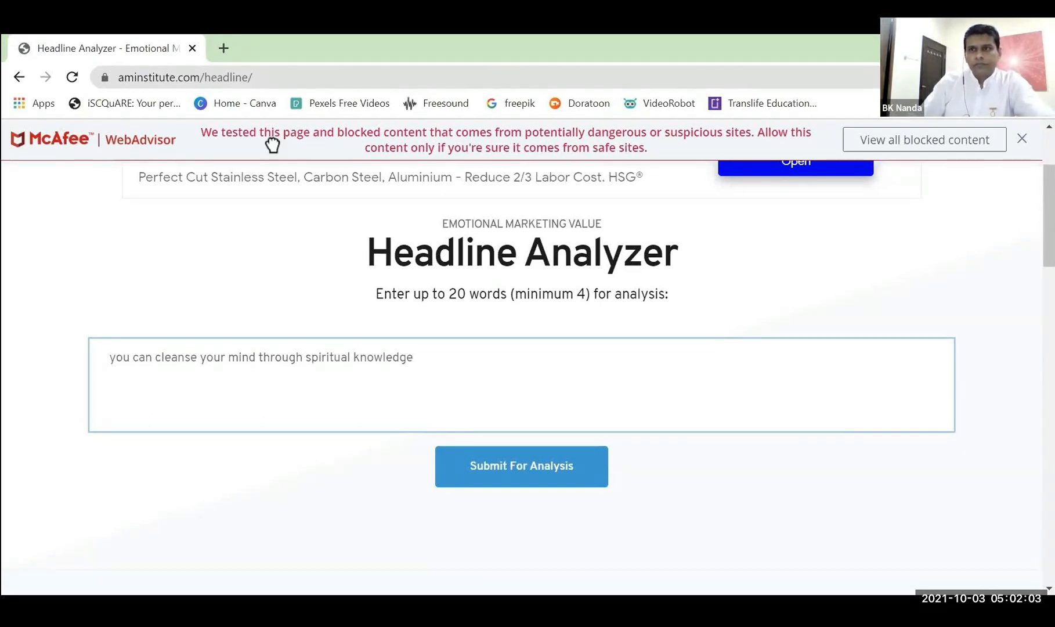
pyautogui.click(541, 474)
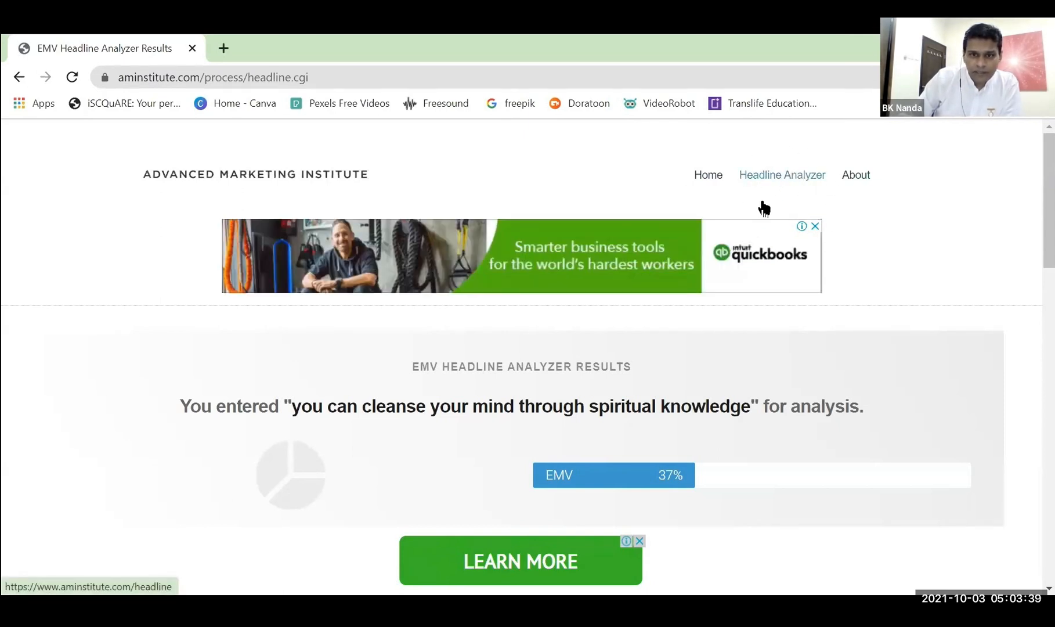
# Return to the blank Headline Analyzer form and submit "Therefore, we need to continually cleanse our minds." for analysis.
pyautogui.click(795, 182)
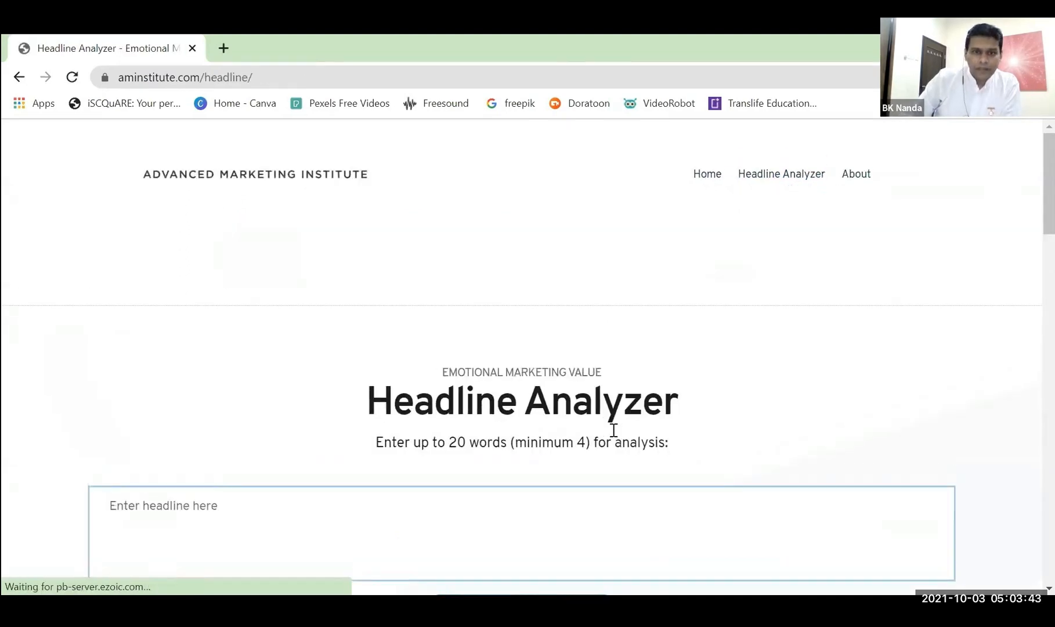
pyautogui.scroll(-2, 607, 440)
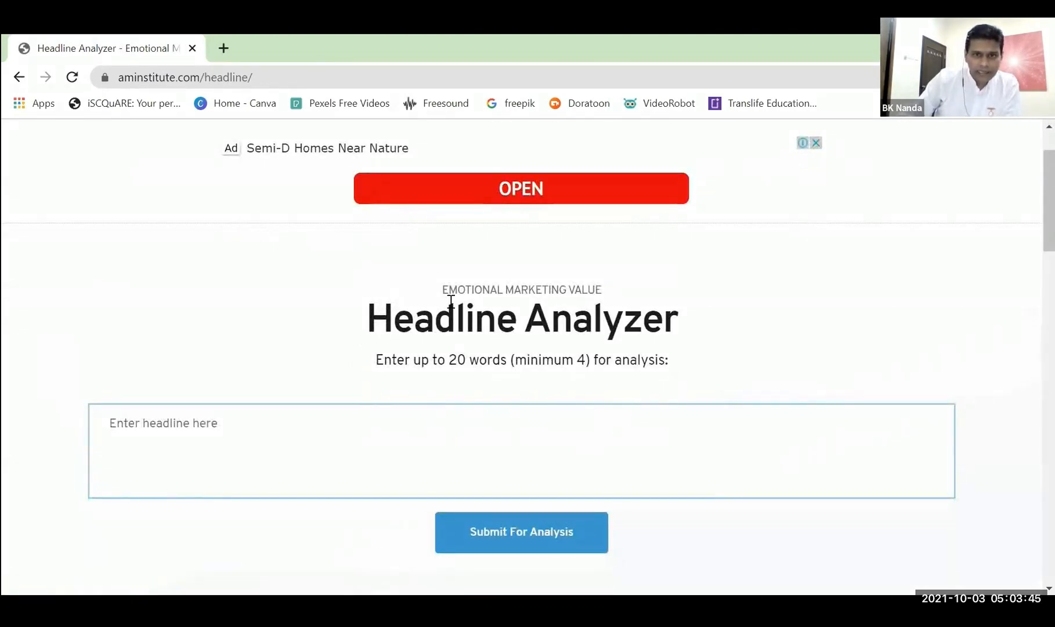
pyautogui.click(203, 417)
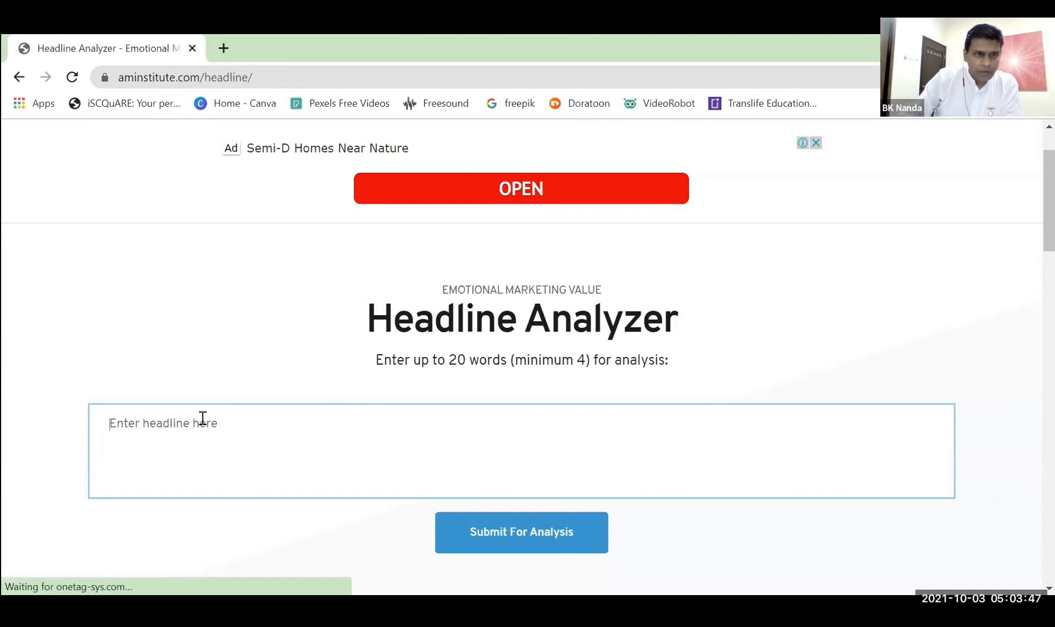
pyautogui.write('Therefore, we need to continually cleanse our minds.')
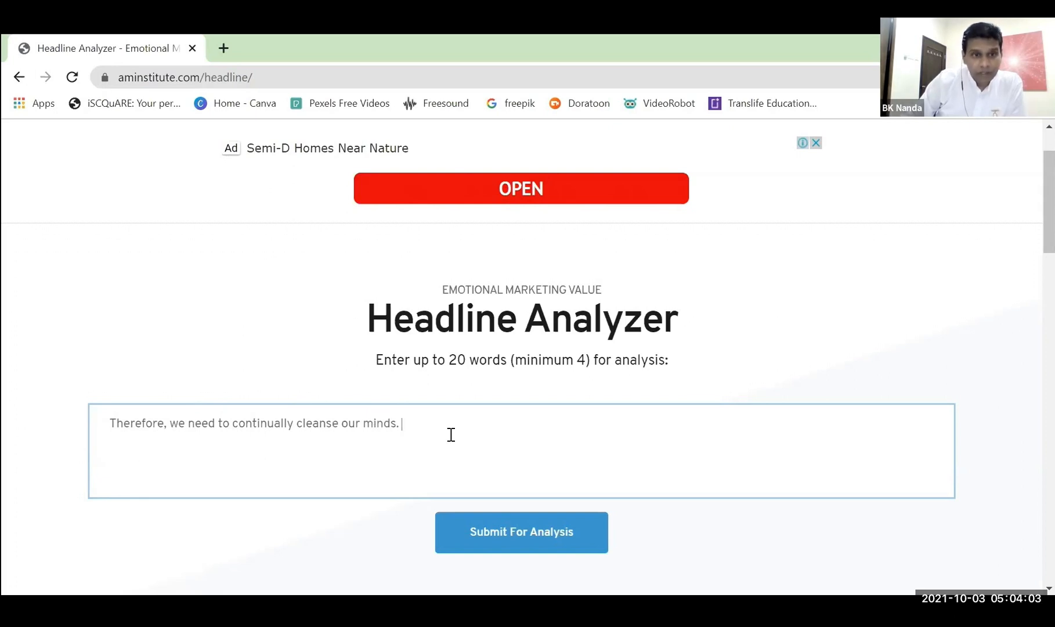
pyautogui.click(511, 534)
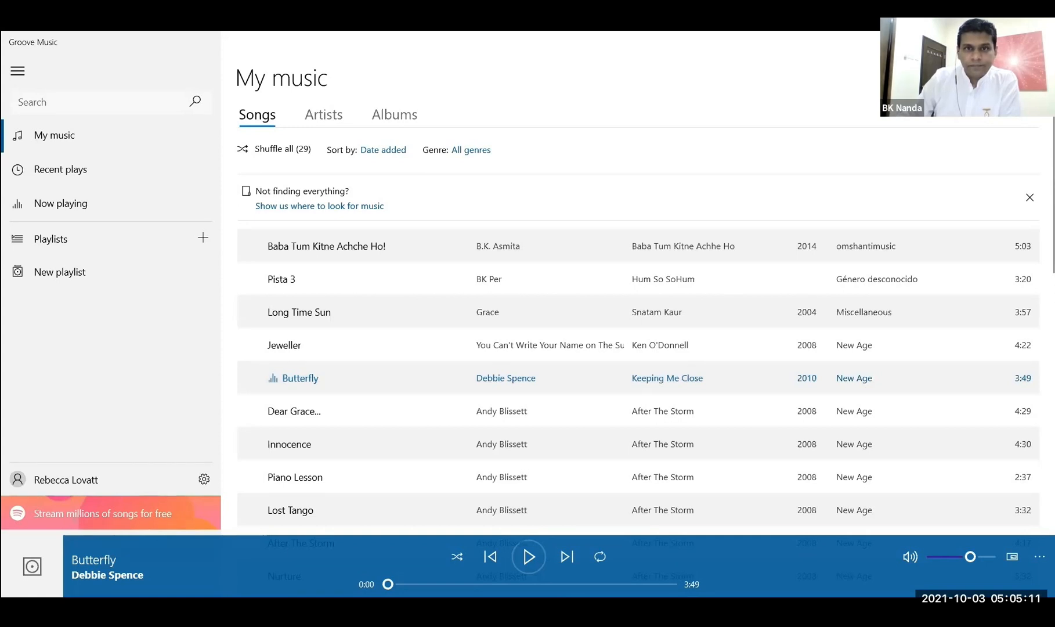
# Switch to Groove Music and play the song Butterfly from the My music song list.
pyautogui.moveTo(392, 374)
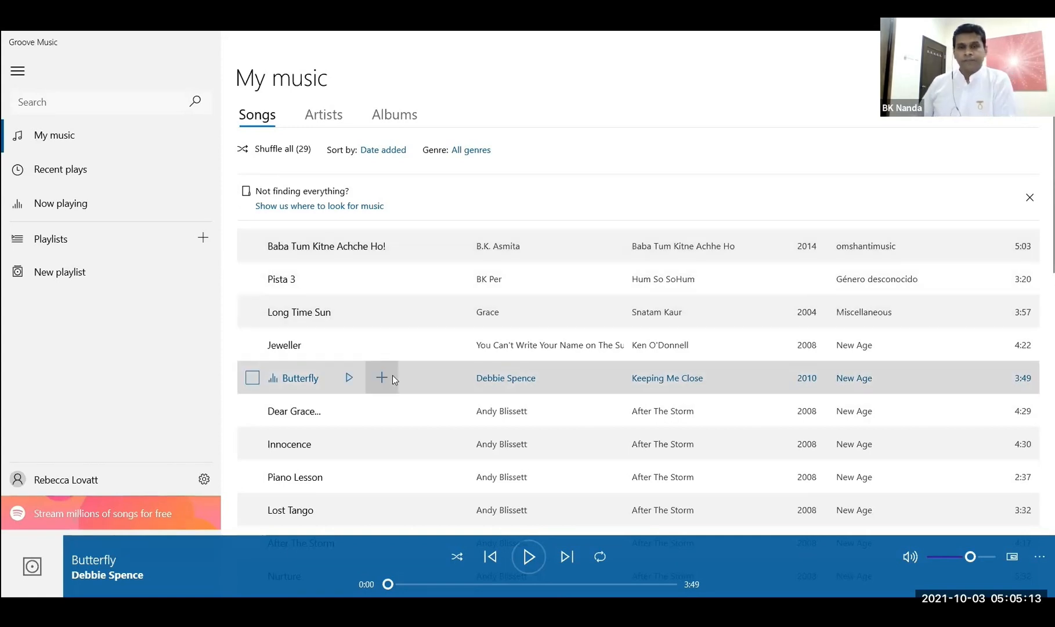
pyautogui.click(346, 379)
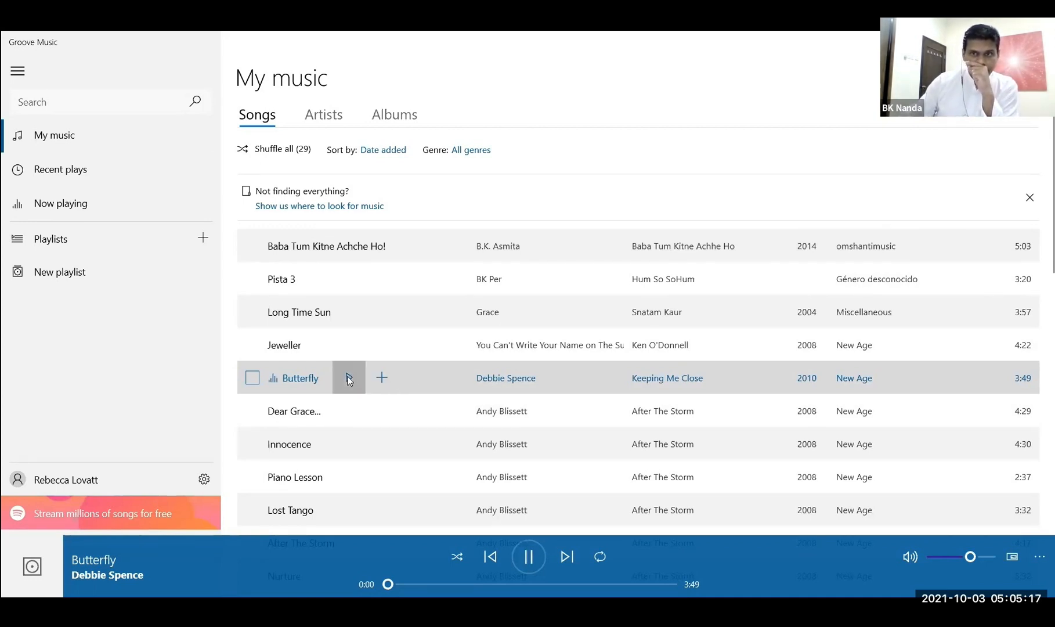
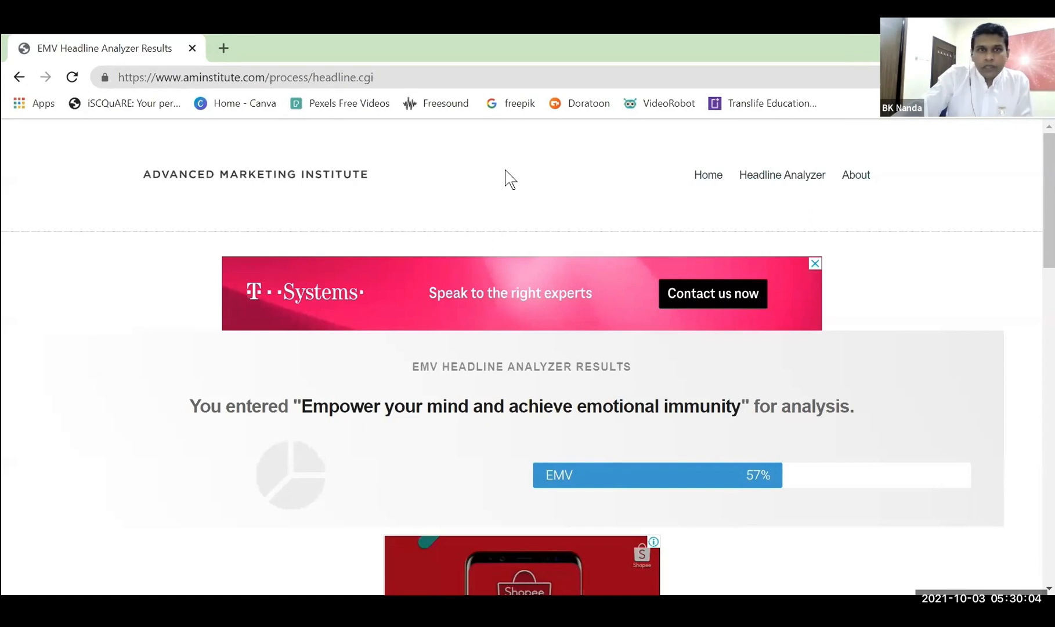
# Switch to Canva and create a blank Presentation (16:9) design from the Presentations category.
pyautogui.click(255, 105)
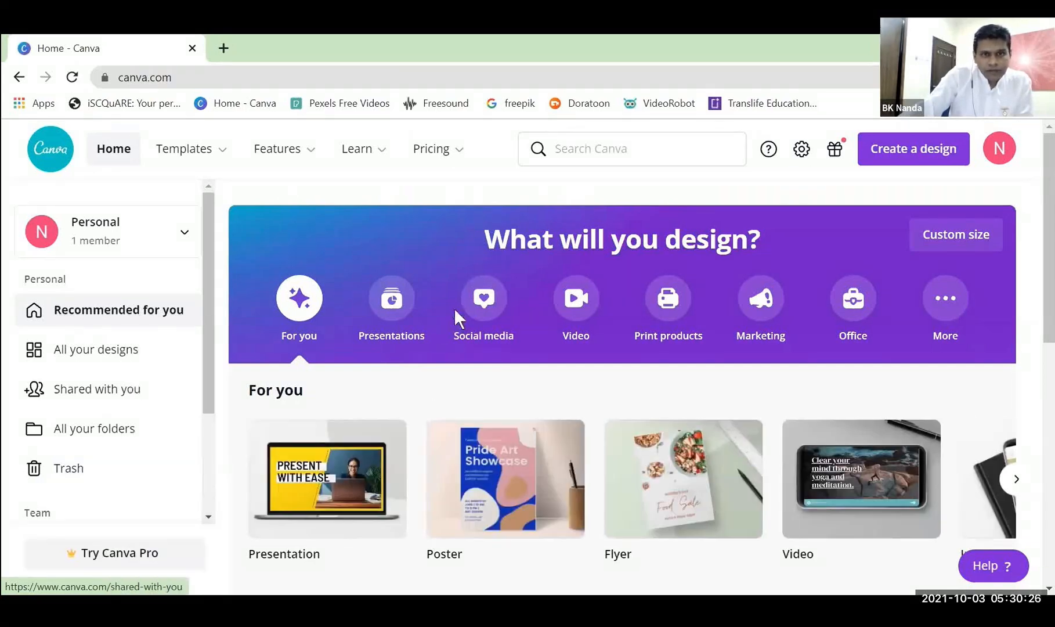
pyautogui.click(393, 322)
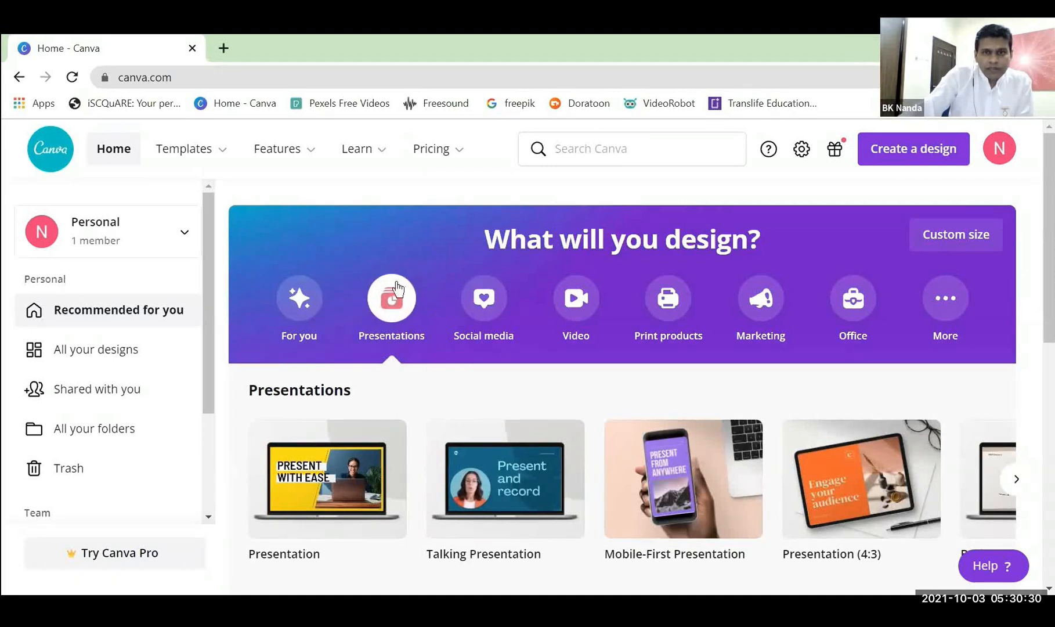
pyautogui.moveTo(1037, 209); pyautogui.dragTo(1037, 321)
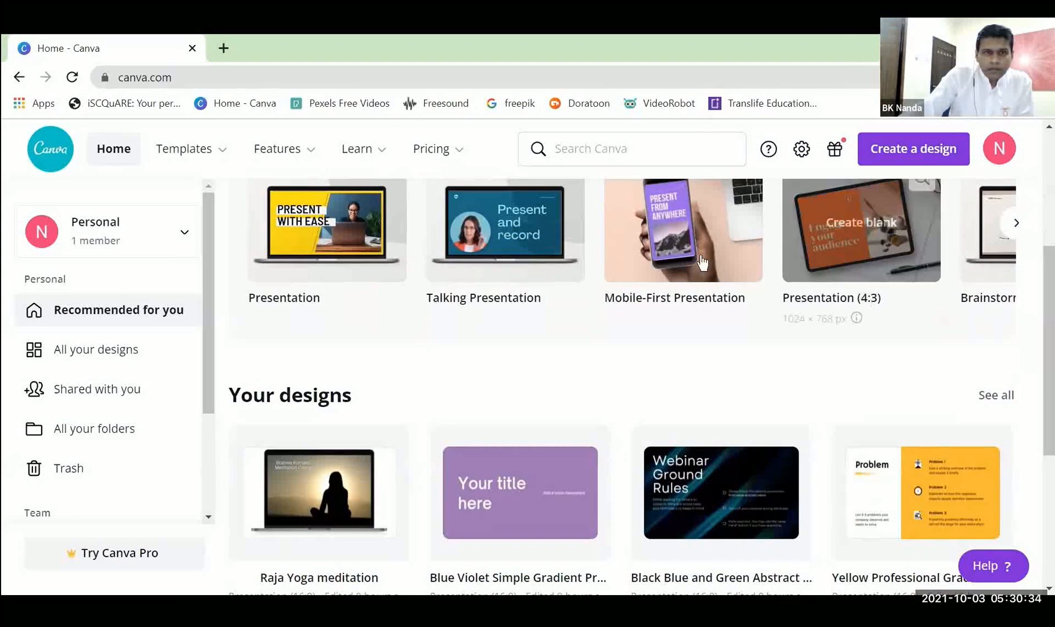
pyautogui.click(320, 234)
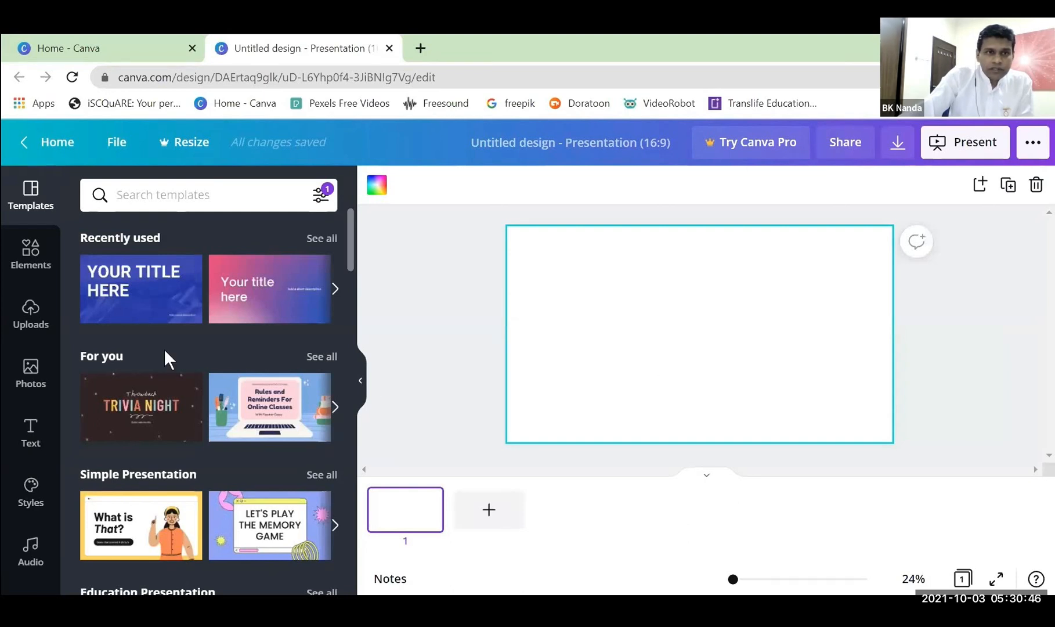
# Browse the presentation templates, preview the recently used Blue White Bold Simple Winter Presentation, and return to the template list.
pyautogui.scroll(-5, 148, 356)
pyautogui.scroll(4, 152, 362)
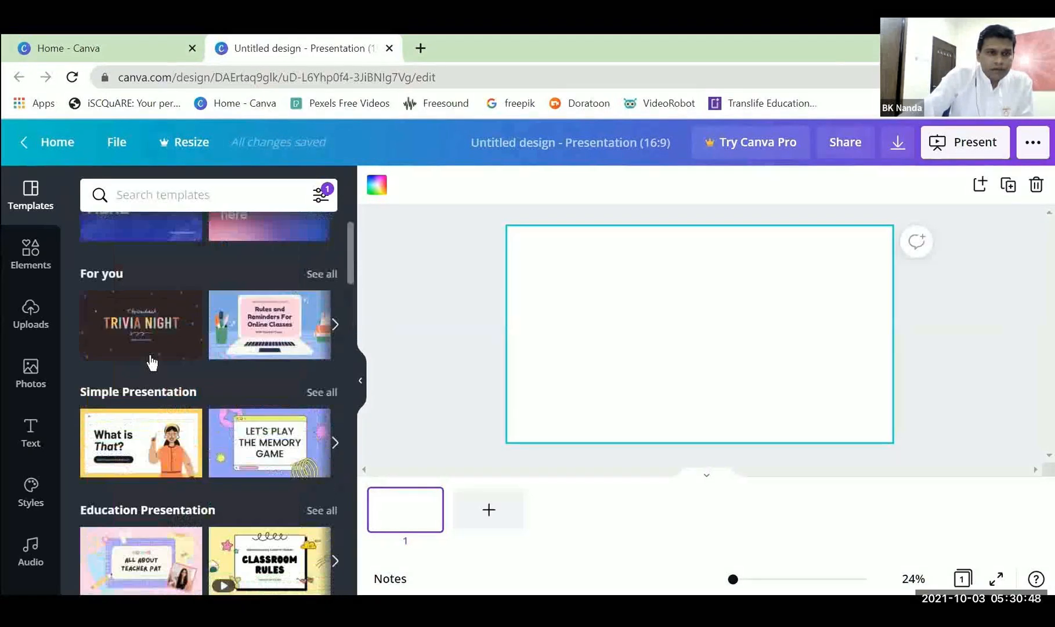
pyautogui.scroll(2, 151, 344)
pyautogui.click(154, 296)
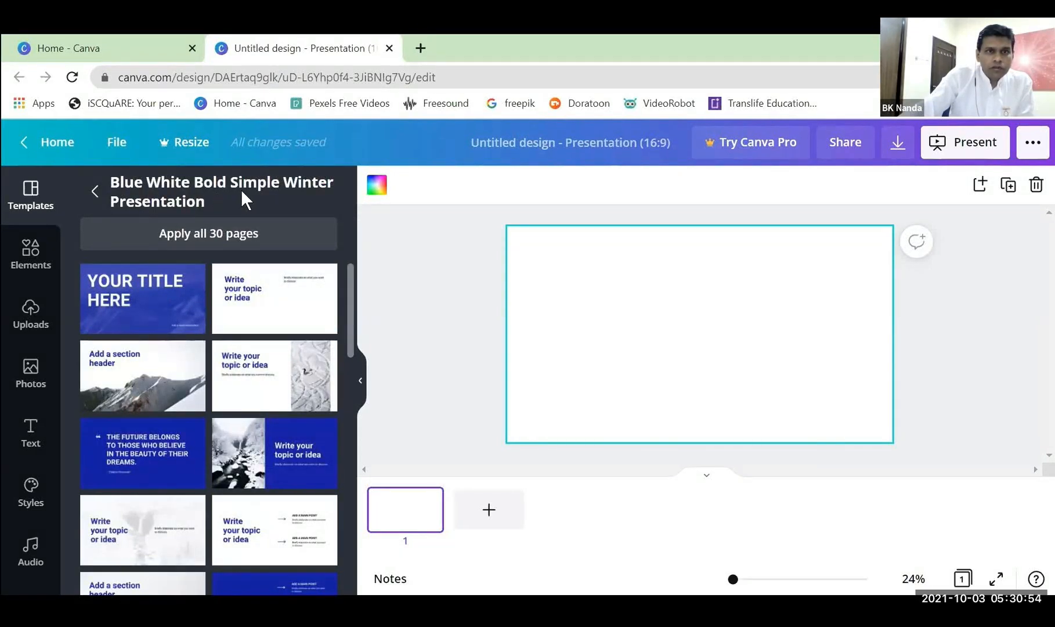
pyautogui.click(95, 190)
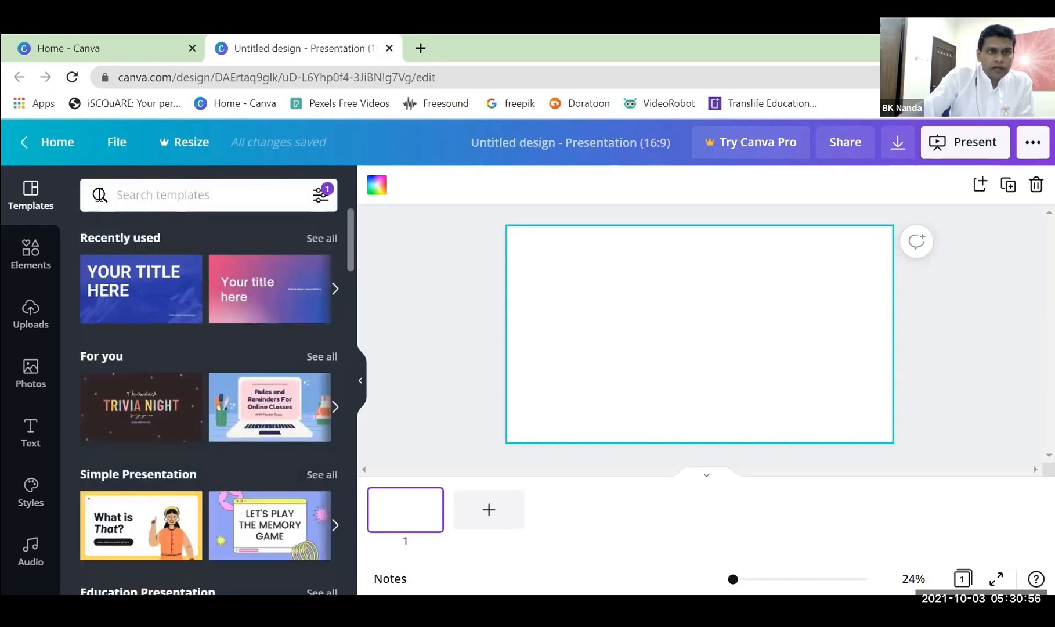
# Search the templates for "blue white simple winter".
pyautogui.click(156, 191)
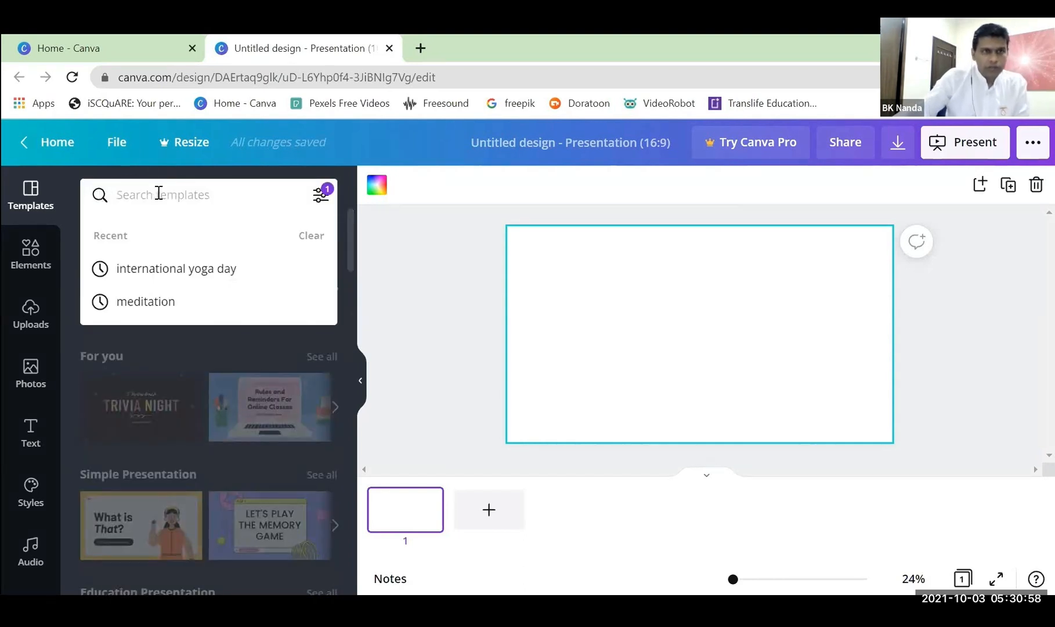
pyautogui.write('blue ')
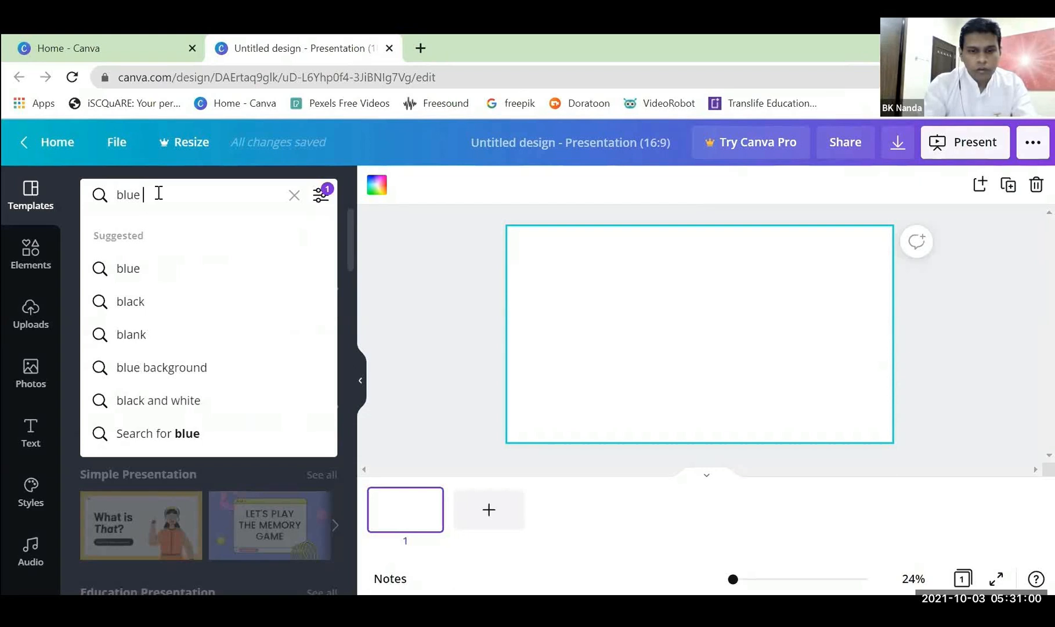
pyautogui.write('white simple winter')
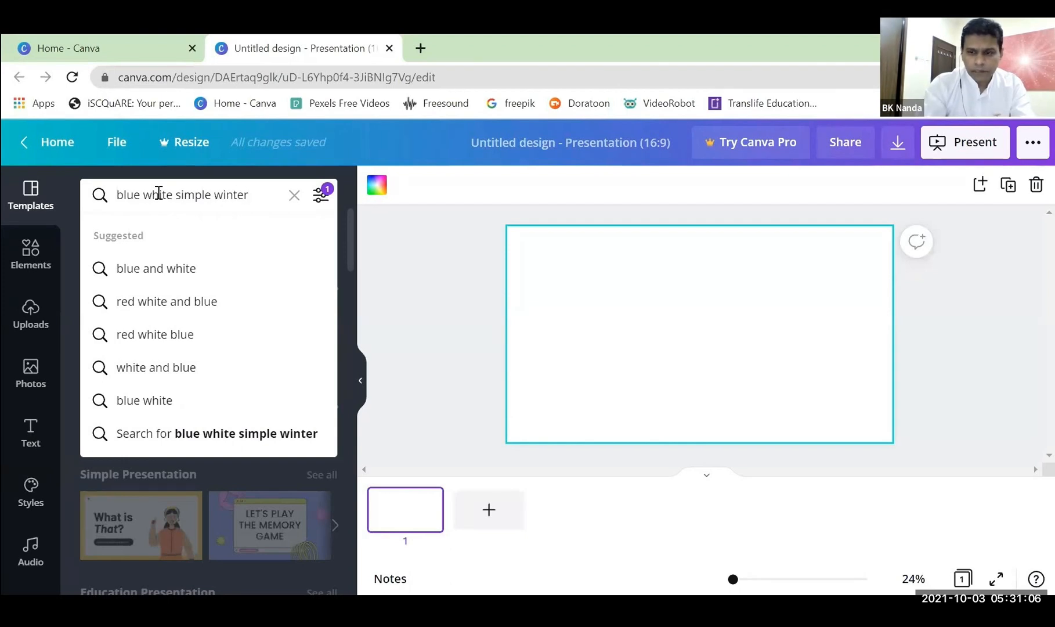
pyautogui.press('Return')
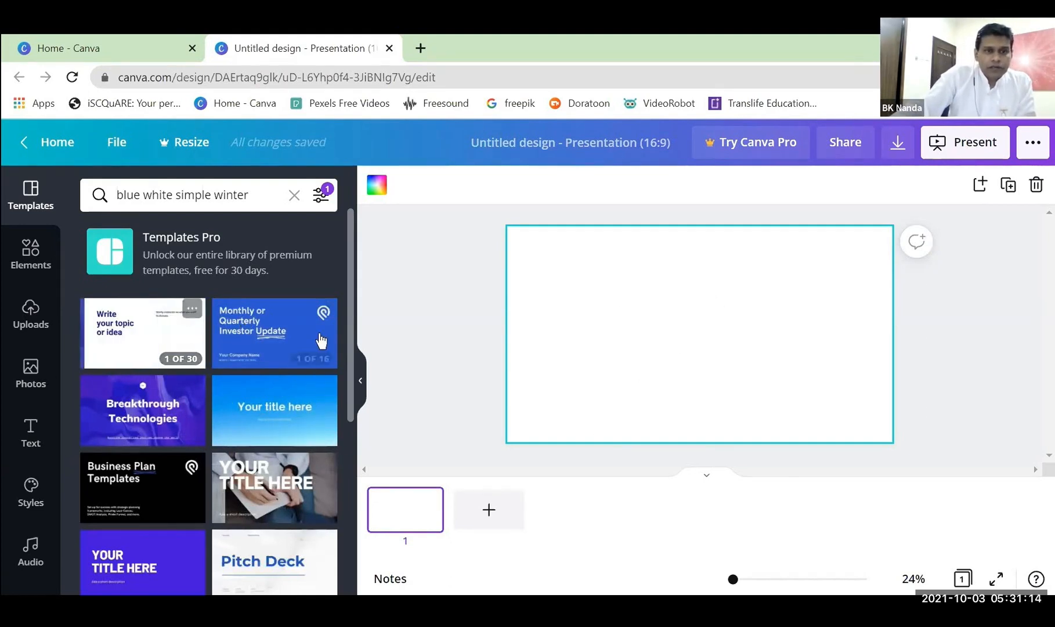
# Look through the template results, examine the pages of Blue White Bold Simple Presentation, and return to the results.
pyautogui.scroll(-5, 228, 396)
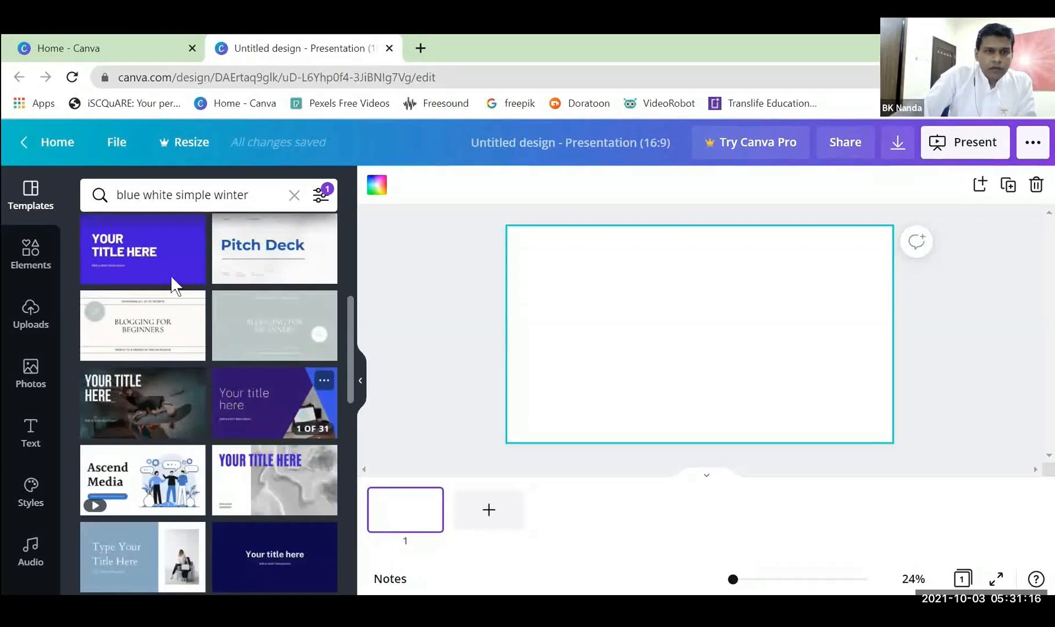
pyautogui.scroll(-1, 236, 348)
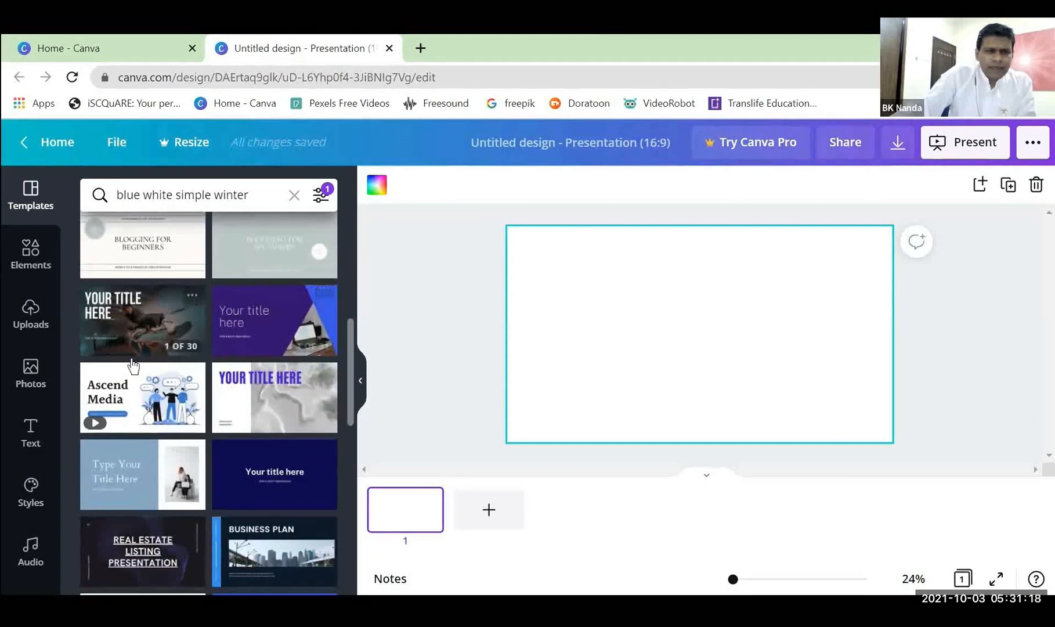
pyautogui.click(161, 333)
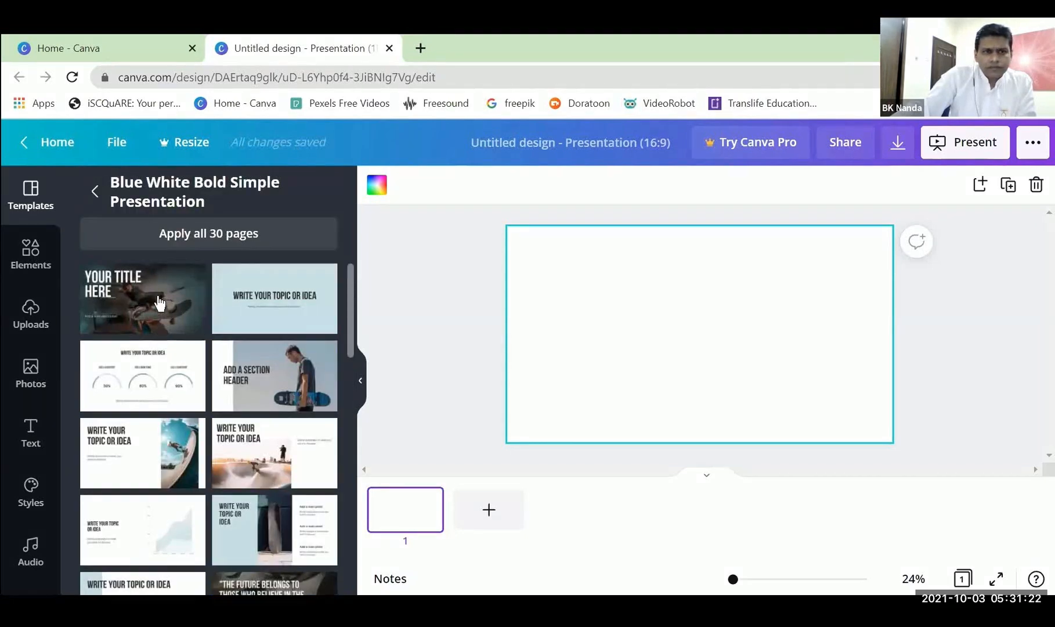
pyautogui.scroll(-2, 275, 330)
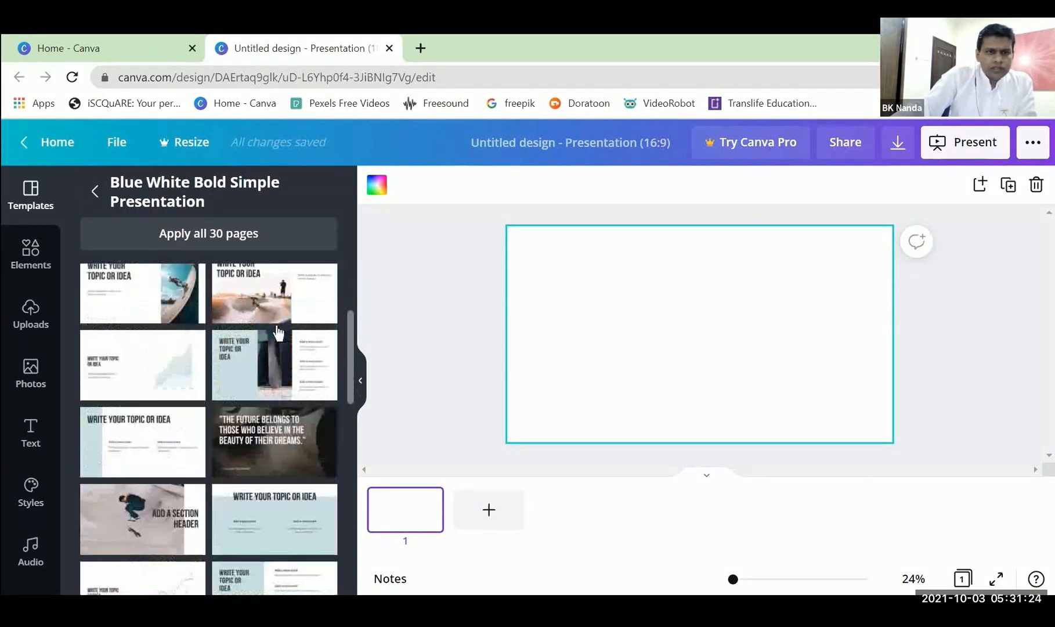
pyautogui.scroll(3, 272, 551)
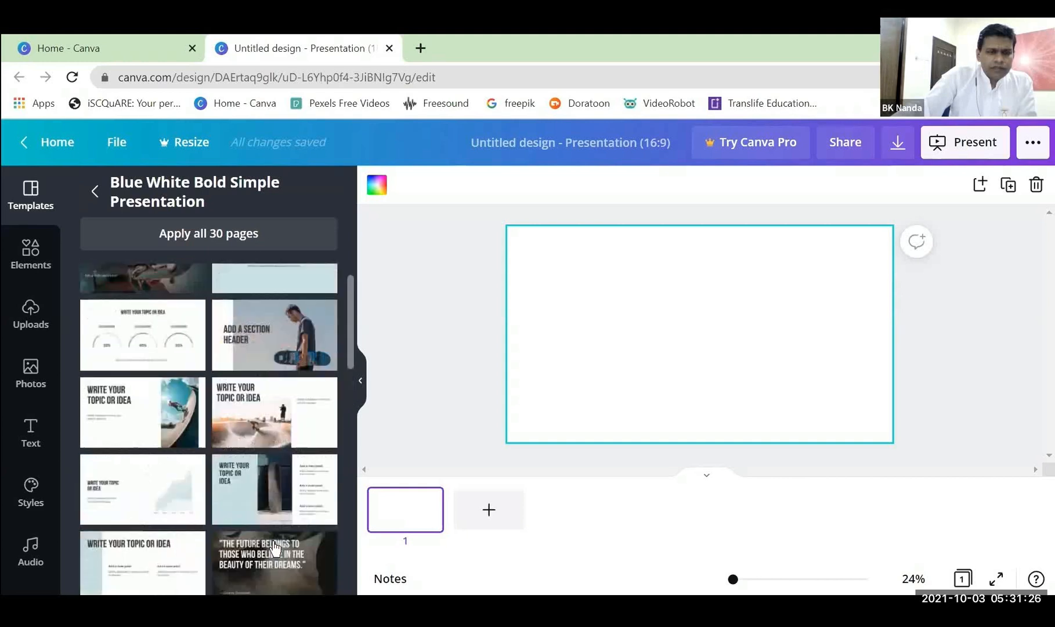
pyautogui.click(91, 205)
pyautogui.scroll(-3, 178, 347)
pyautogui.scroll(3, 178, 347)
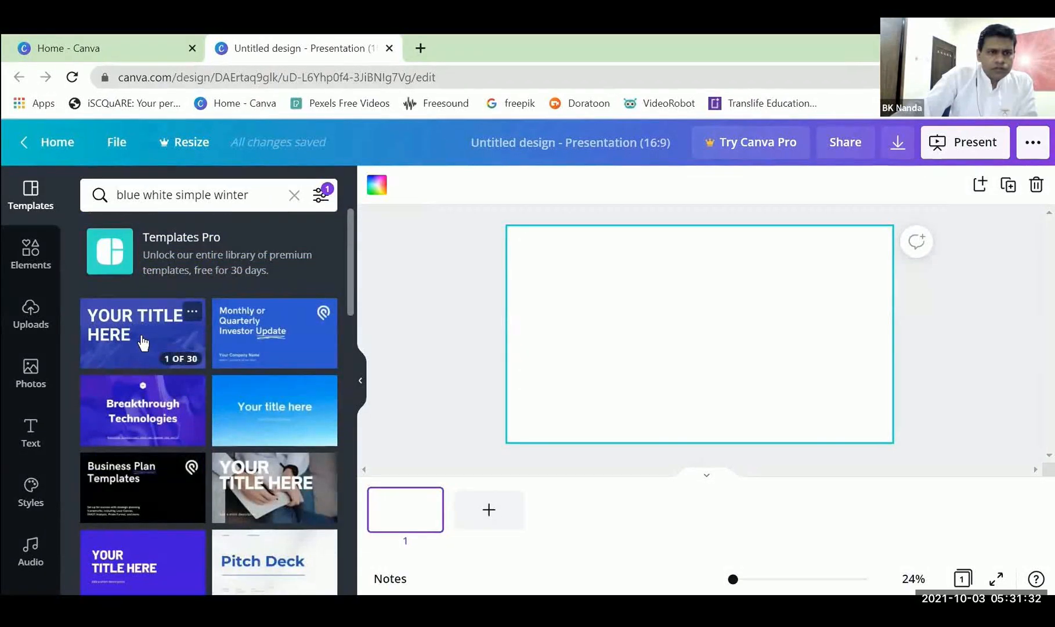
# Open the Blue White Bold Simple Winter Presentation template and apply its "YOUR TITLE HERE" page to the blank page.
pyautogui.click(143, 343)
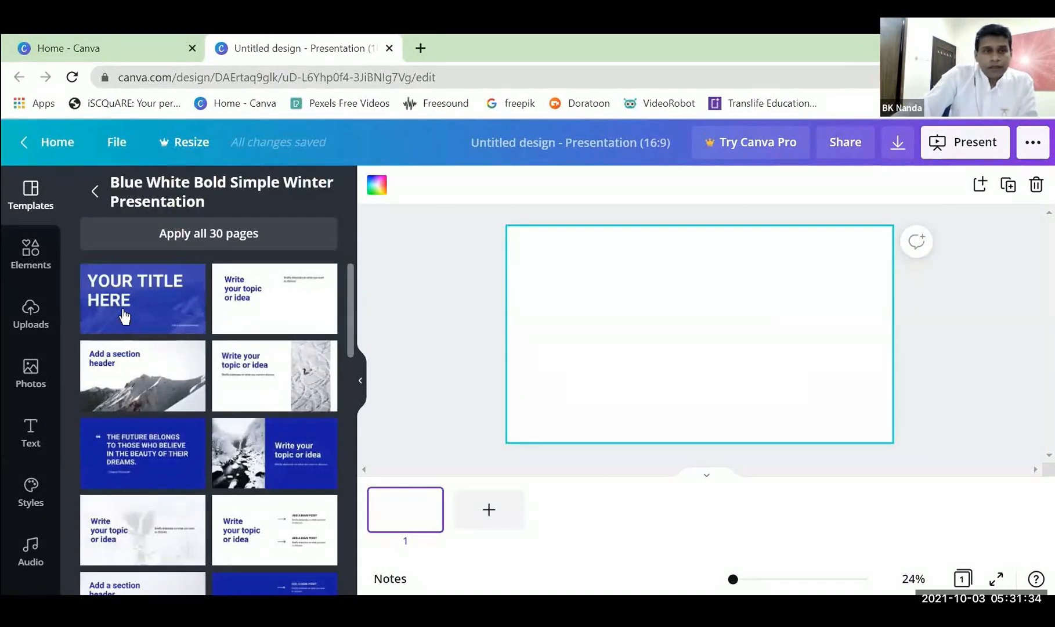
pyautogui.click(126, 313)
pyautogui.click(775, 295)
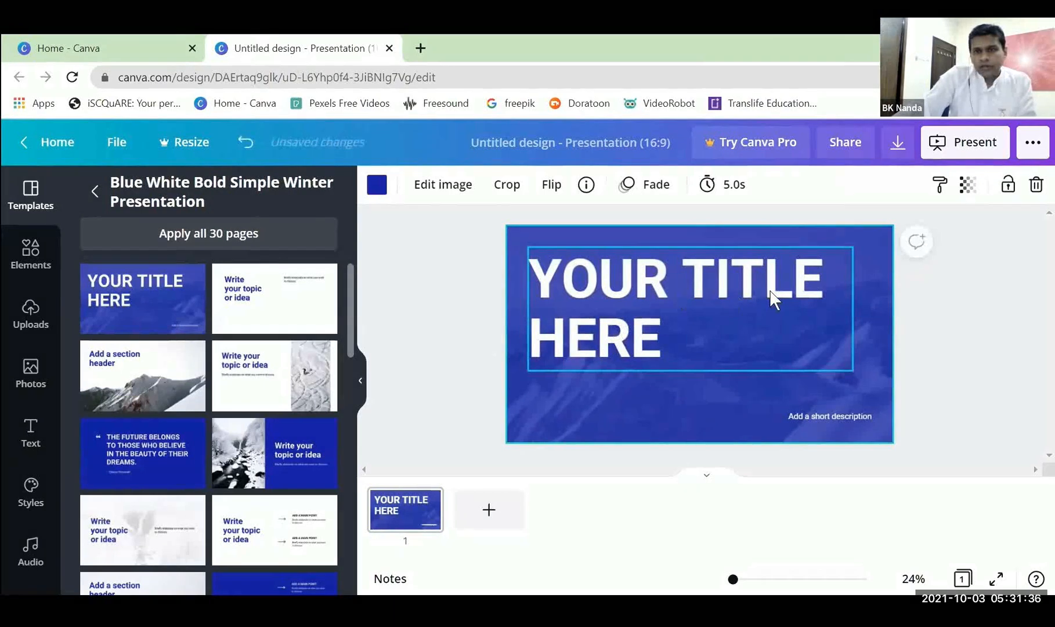
pyautogui.click(992, 382)
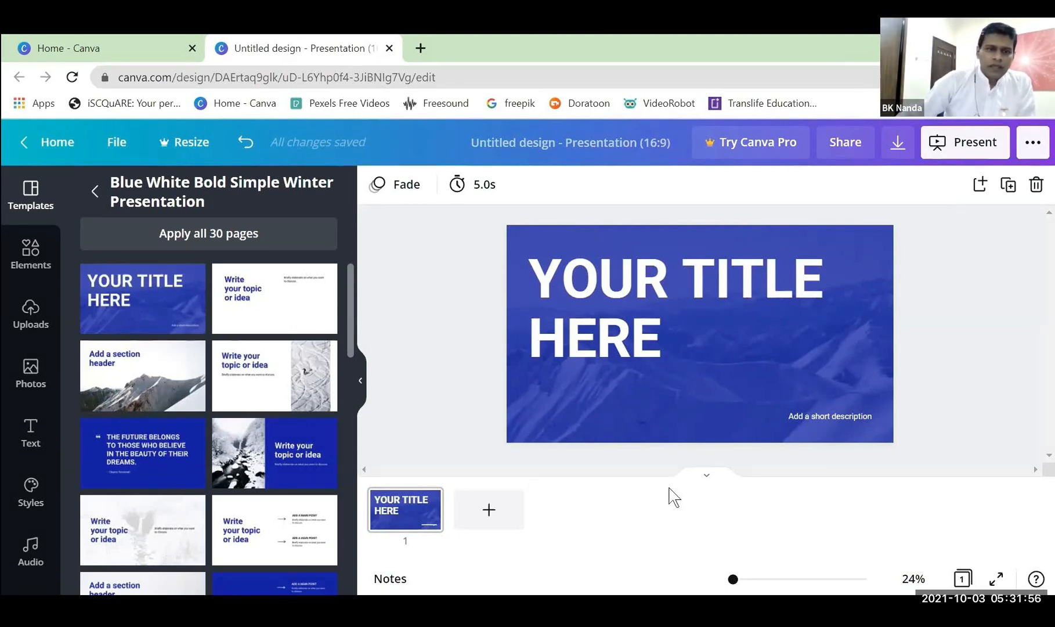
# Review the page layouts of the Blue White Bold Simple Winter Presentation and apply all 30 pages to the design.
pyautogui.scroll(-4, 226, 450)
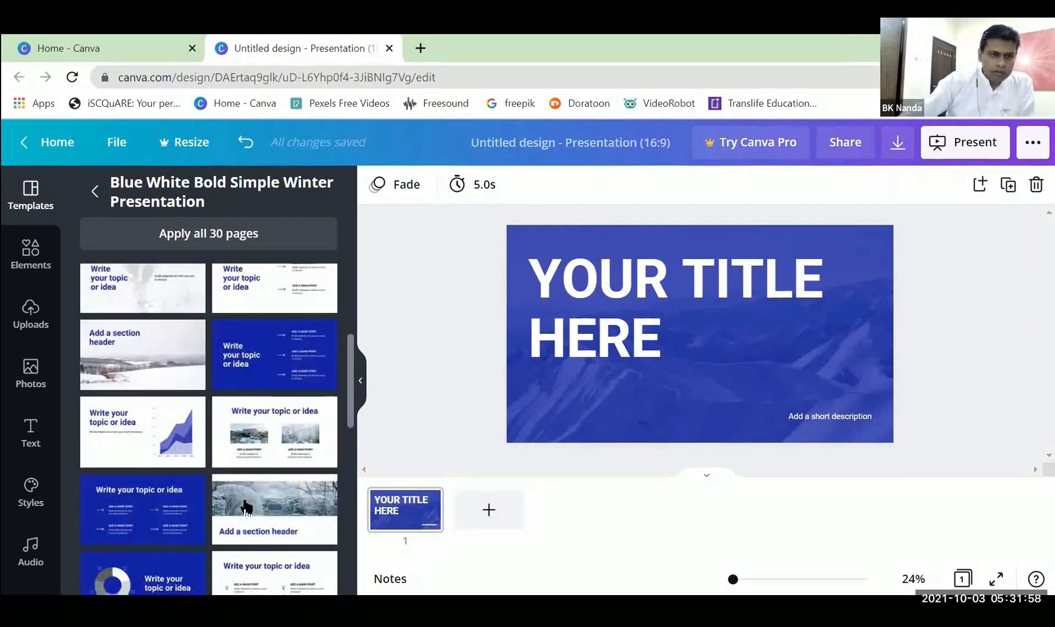
pyautogui.scroll(-4, 102, 529)
pyautogui.scroll(-3, 278, 447)
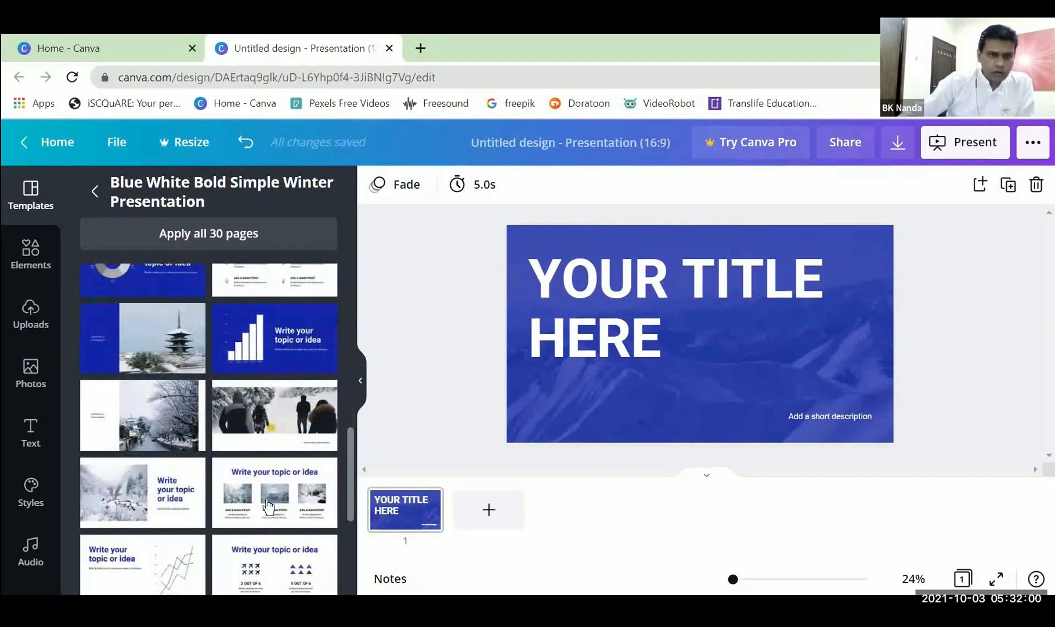
pyautogui.scroll(-2, 270, 500)
pyautogui.scroll(-2, 269, 500)
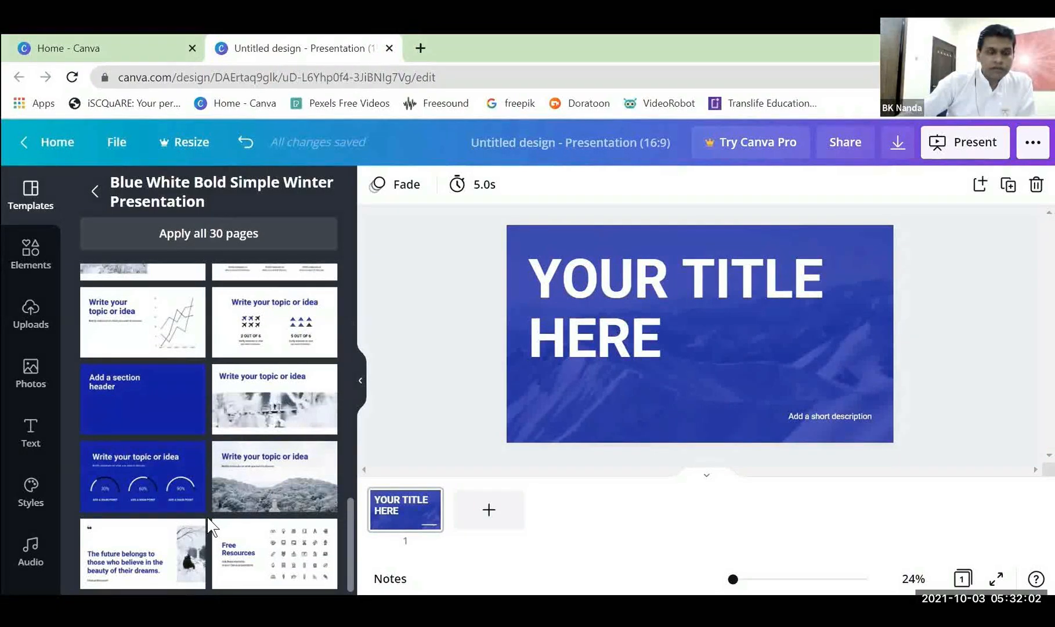
pyautogui.scroll(10, 207, 514)
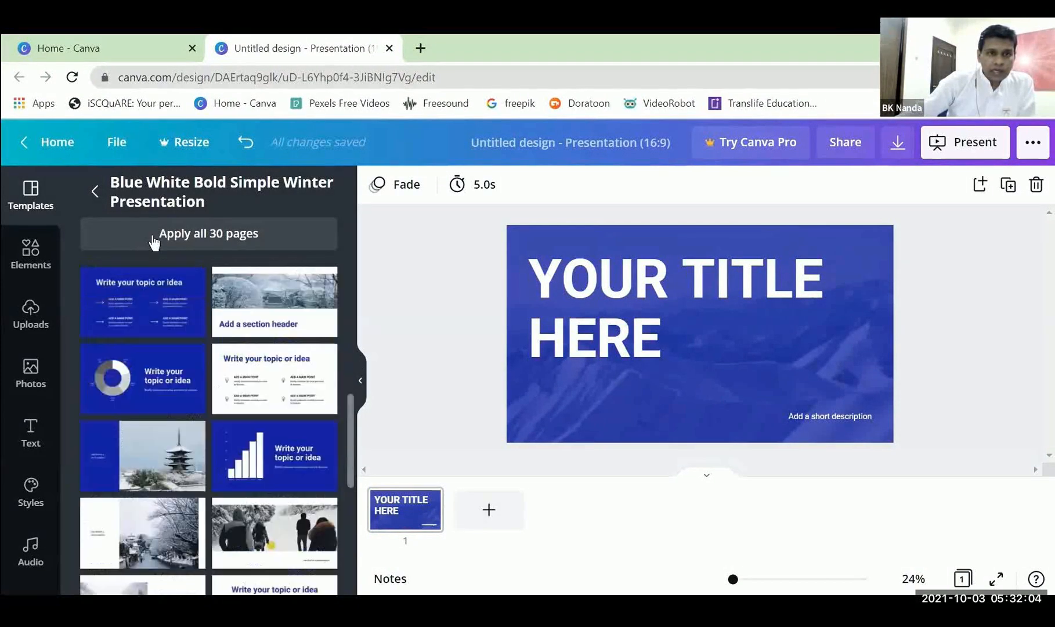
pyautogui.scroll(5, 212, 237)
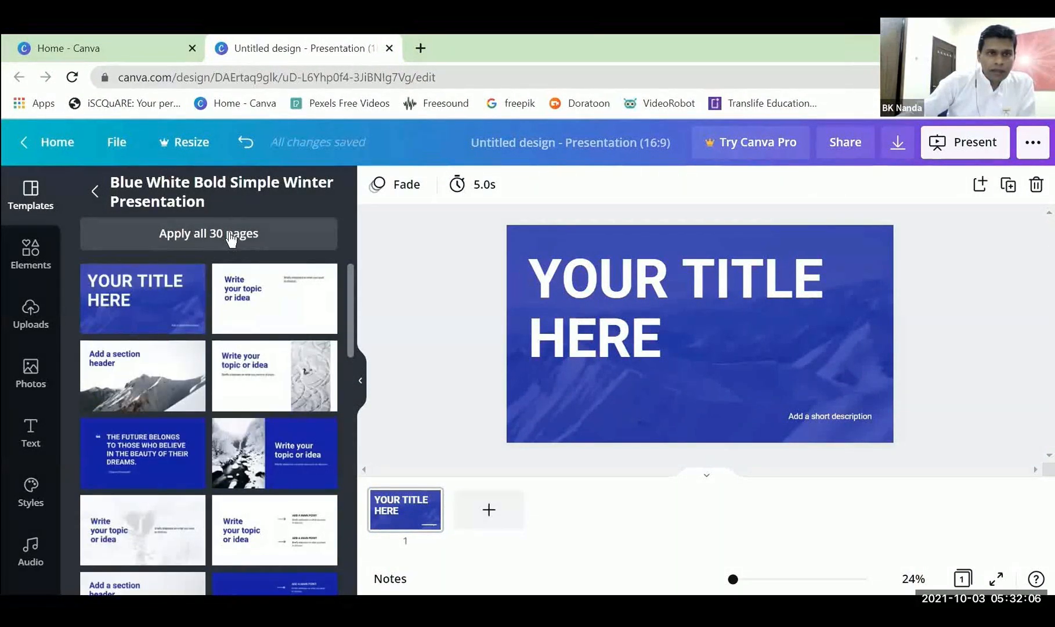
pyautogui.click(201, 234)
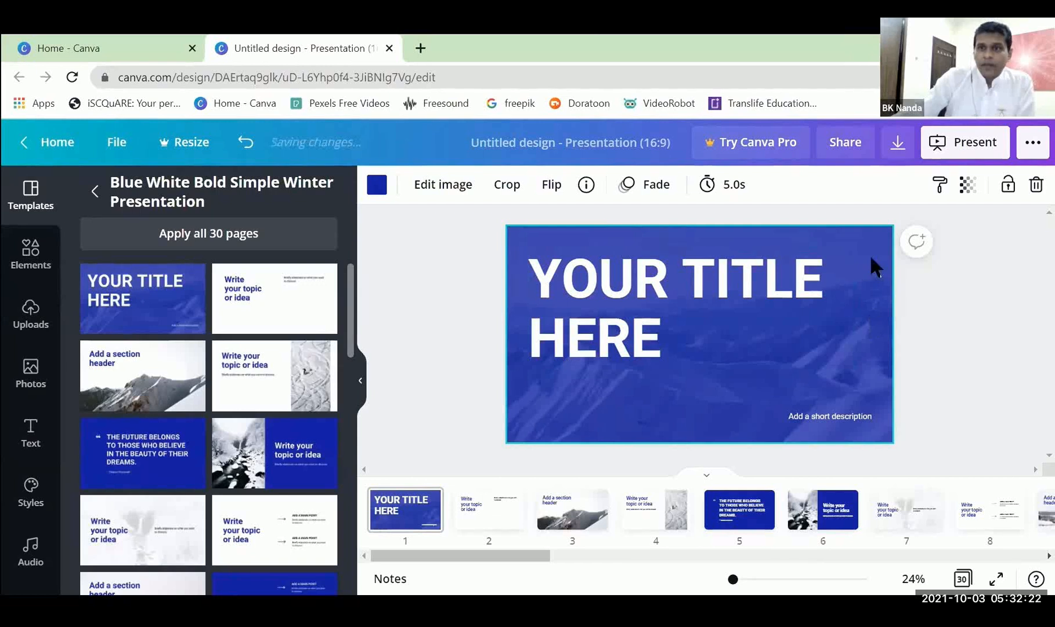
# Set the font size of the "YOUR TITLE HERE" heading on page 1 to 100.
pyautogui.doubleClick(583, 280)
pyautogui.click(689, 331)
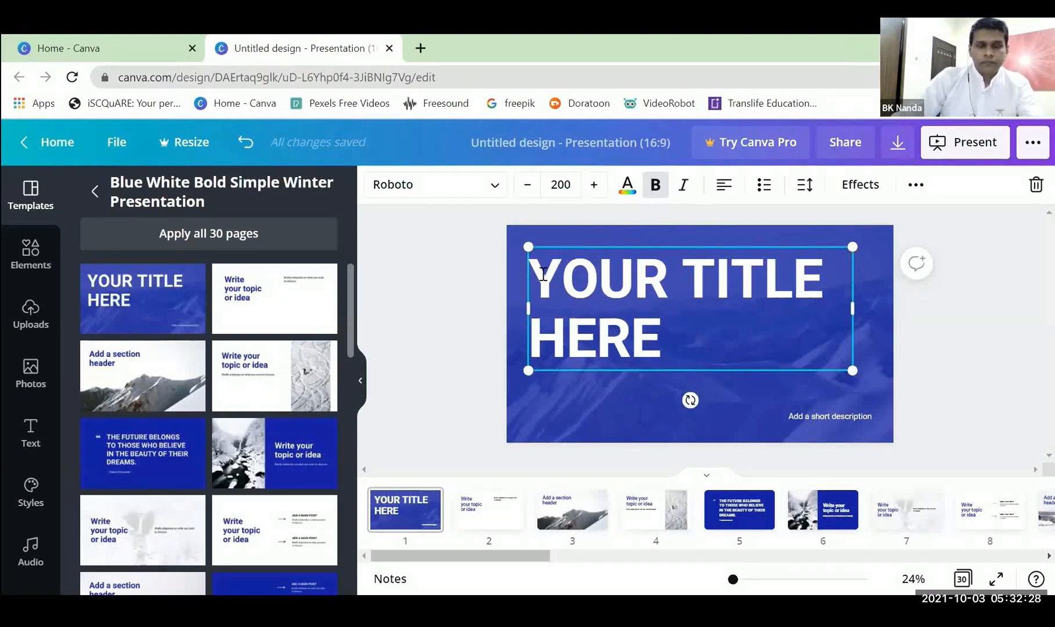
pyautogui.click(719, 380)
pyautogui.click(680, 275)
pyautogui.click(562, 184)
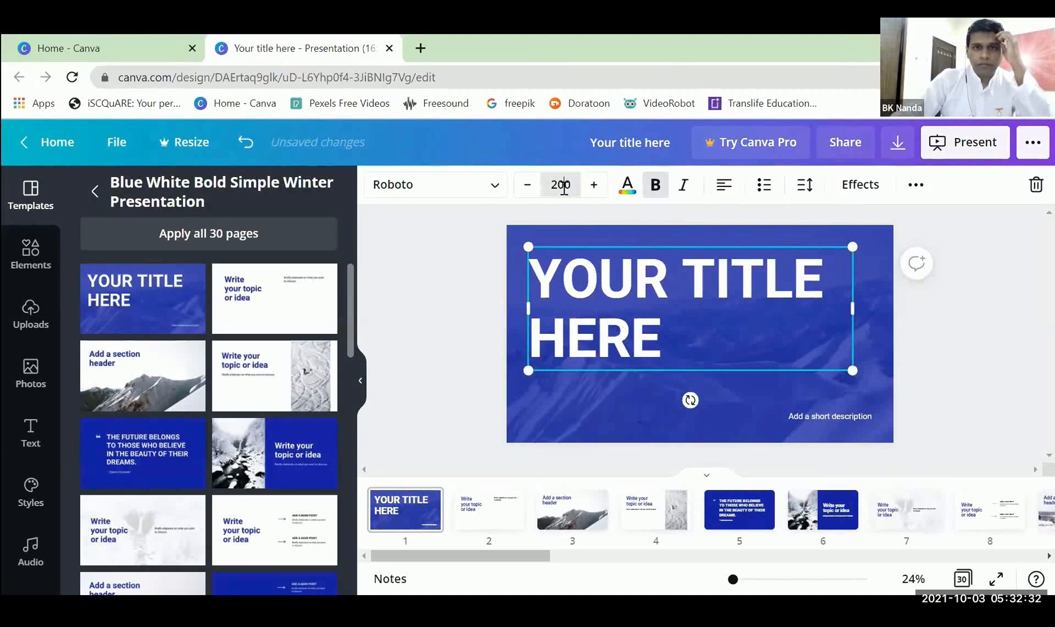
pyautogui.write('10')
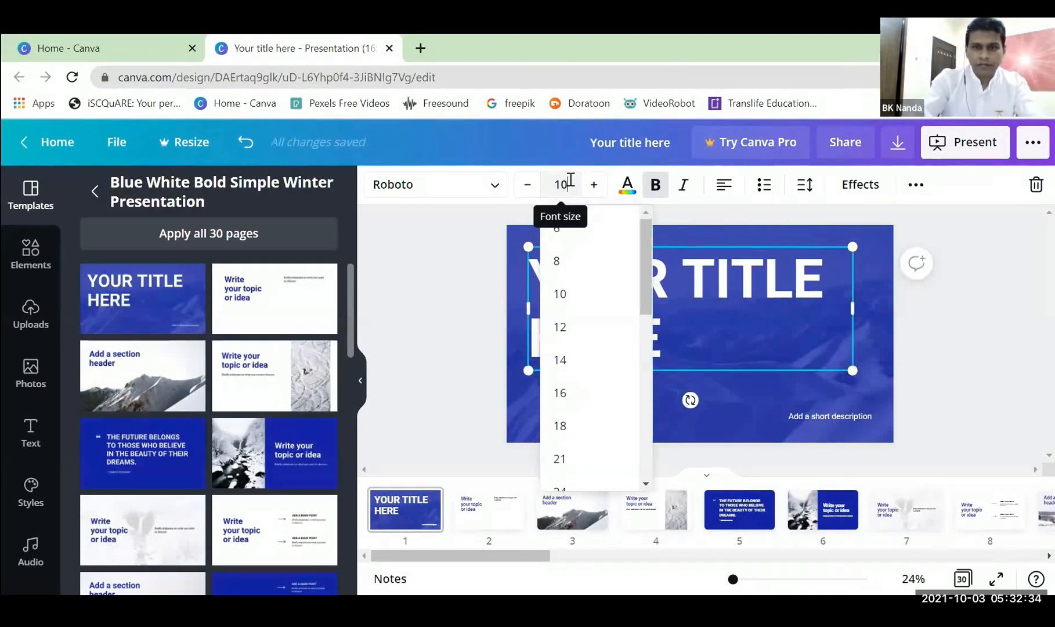
pyautogui.press('Return')
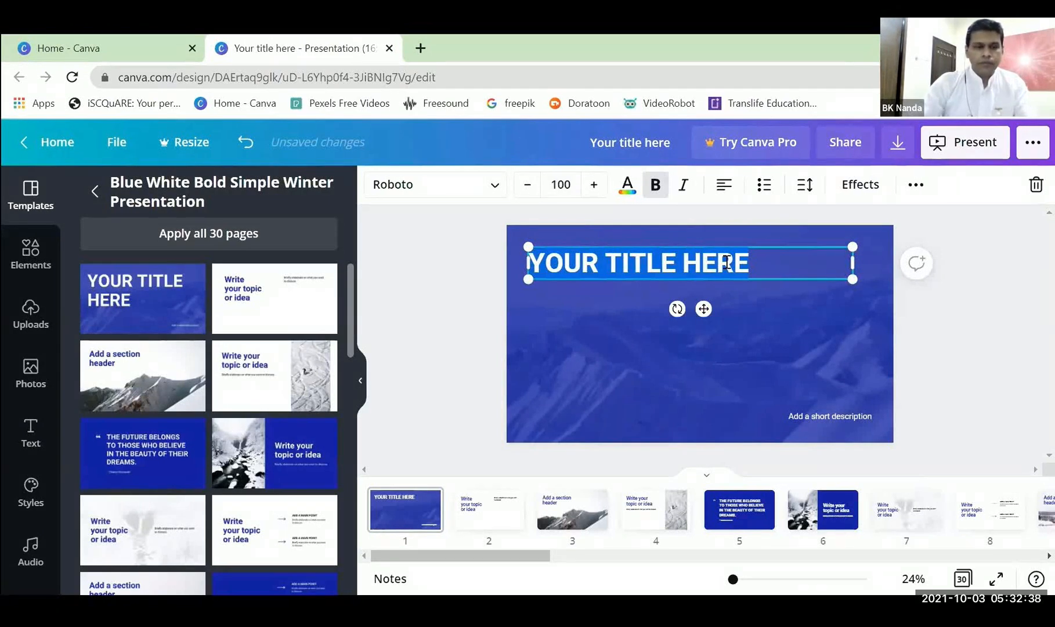
# Replace the heading text on page 1 with "MEDITATION COURSE".
pyautogui.write('MEDITAT')
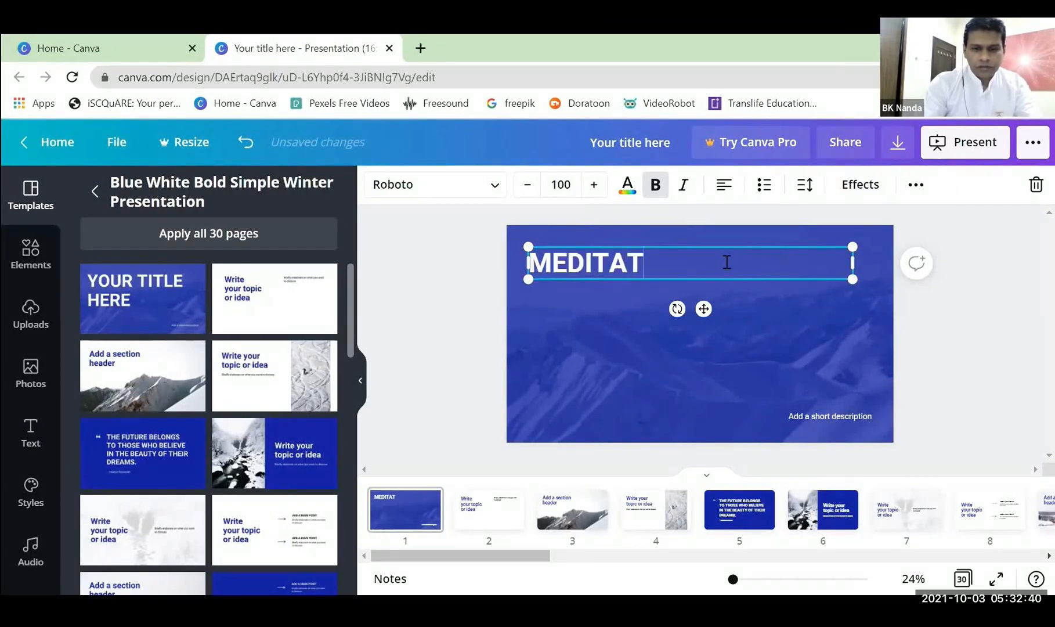
pyautogui.write('ION COUR')
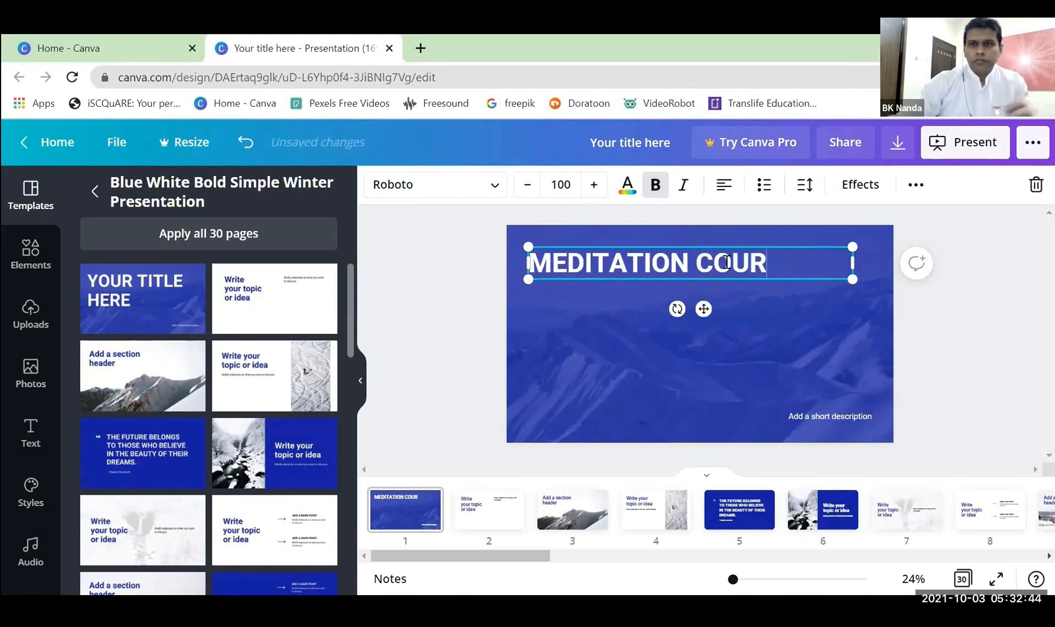
pyautogui.write('SE')
pyautogui.click(944, 334)
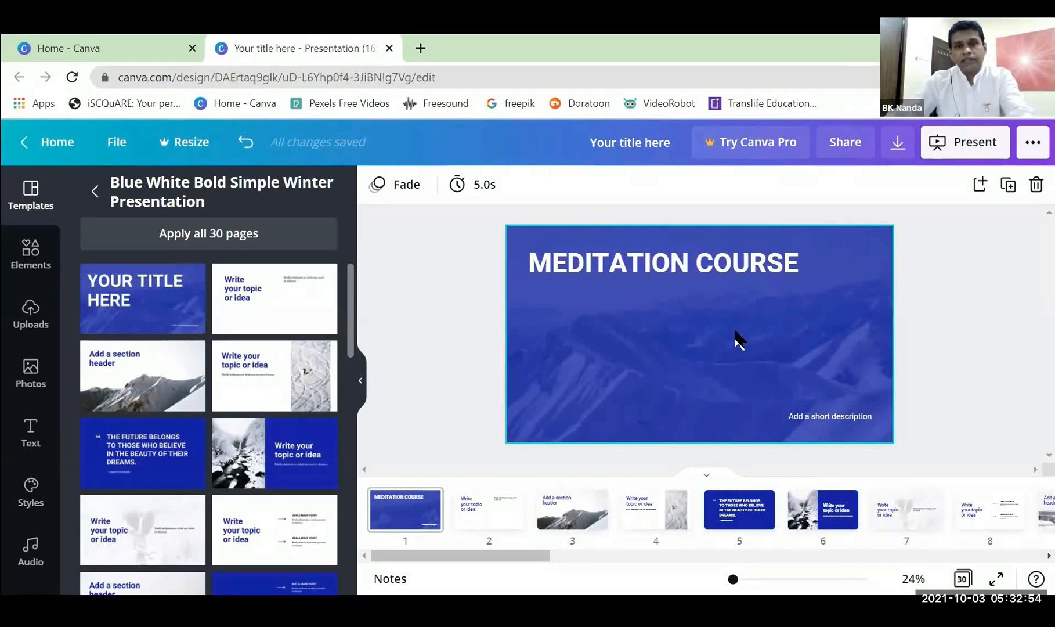
# Add a paragraph text box directly below the "MEDITATION COURSE" heading on page 1 and set its font size to 72.
pyautogui.press('t')
pyautogui.moveTo(714, 367); pyautogui.dragTo(575, 324)
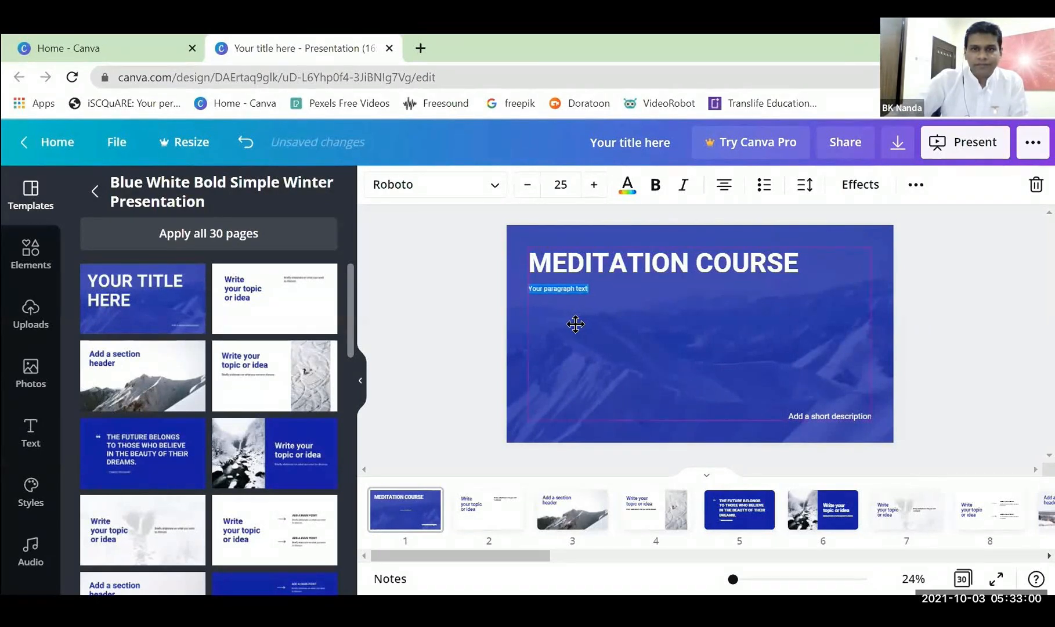
pyautogui.click(560, 183)
pyautogui.scroll(-5, 566, 383)
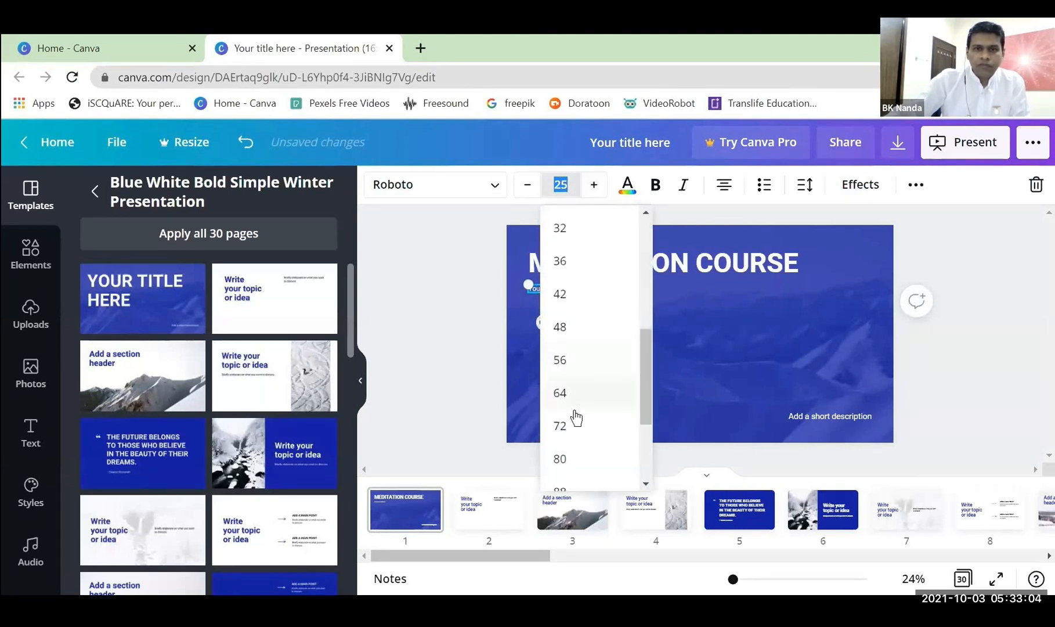
pyautogui.click(569, 433)
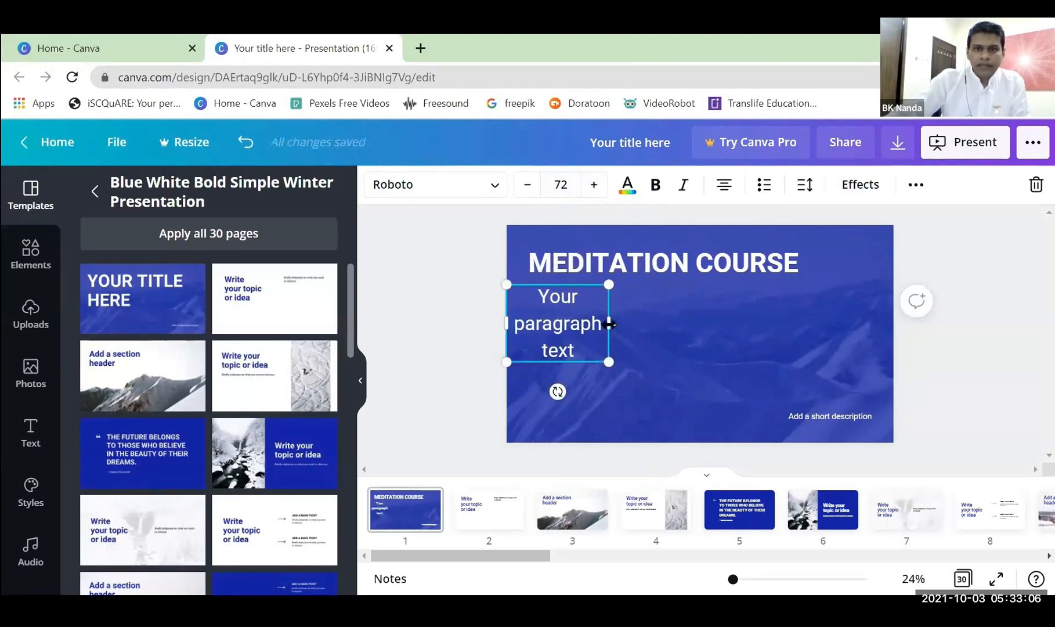
# Widen the paragraph text box to fit its text on one line and left-align it with the heading above.
pyautogui.moveTo(699, 324); pyautogui.dragTo(724, 318)
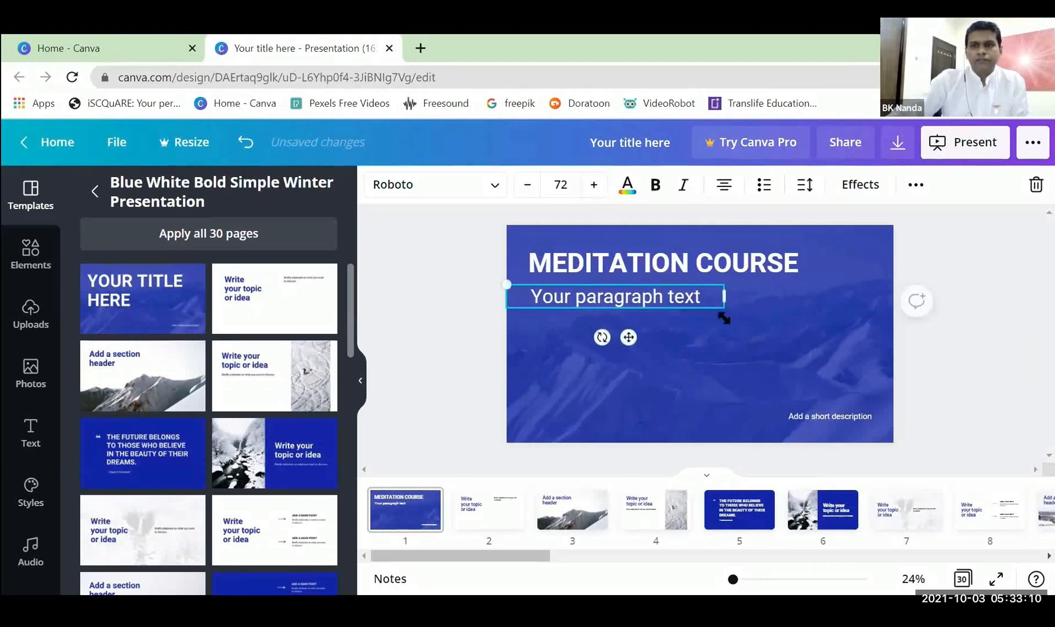
pyautogui.click(724, 187)
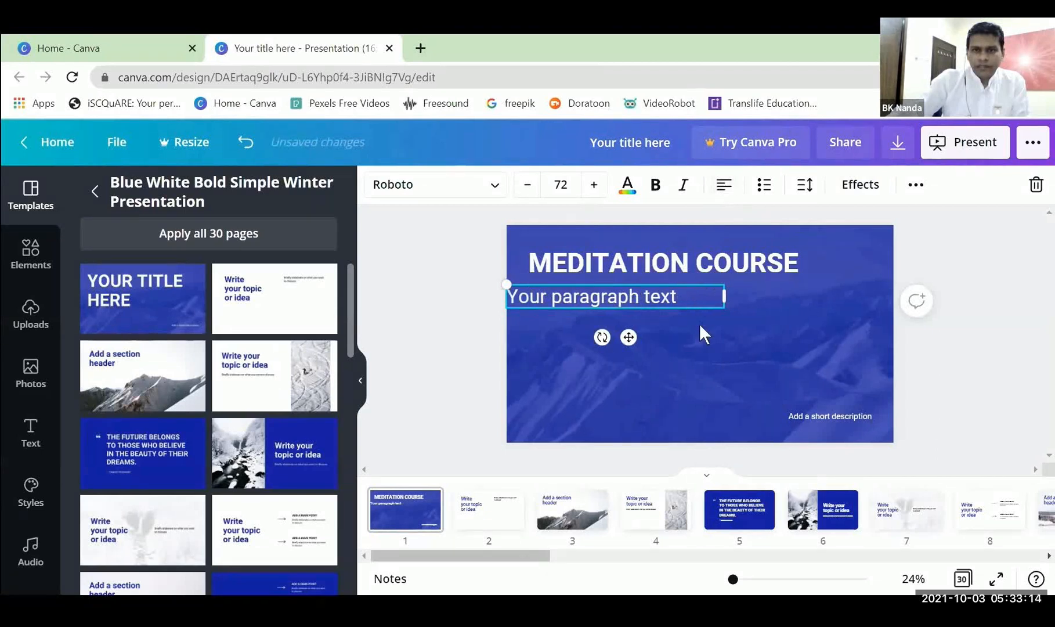
pyautogui.moveTo(628, 336); pyautogui.dragTo(645, 336)
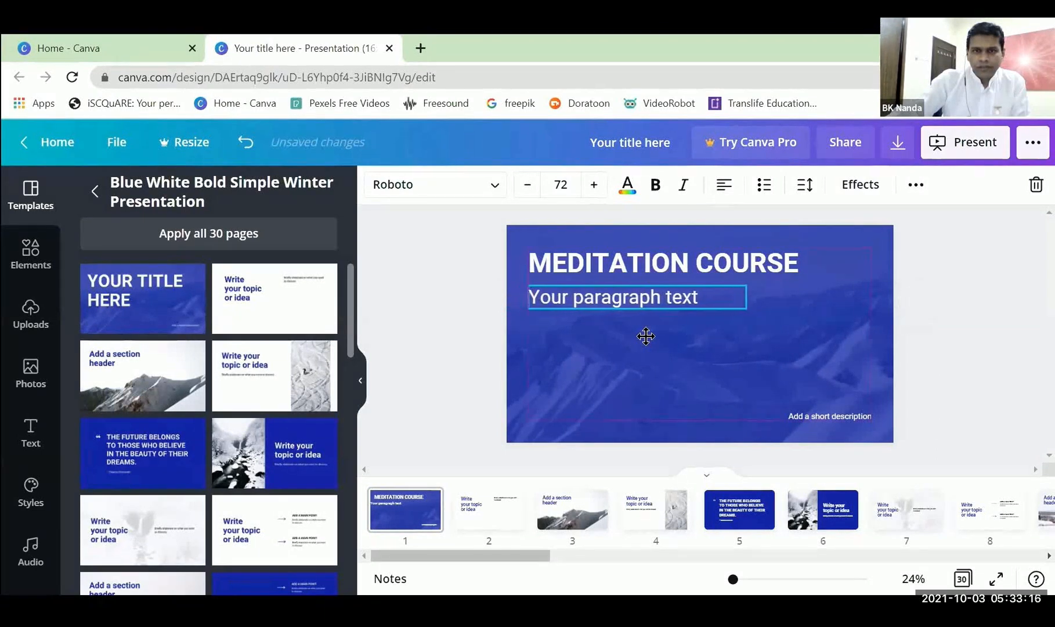
# Replace the placeholder paragraph text below the heading with "Brahma Kumaris Meditation Center".
pyautogui.moveTo(574, 297); pyautogui.dragTo(510, 296)
pyautogui.write('Brahma Ku')
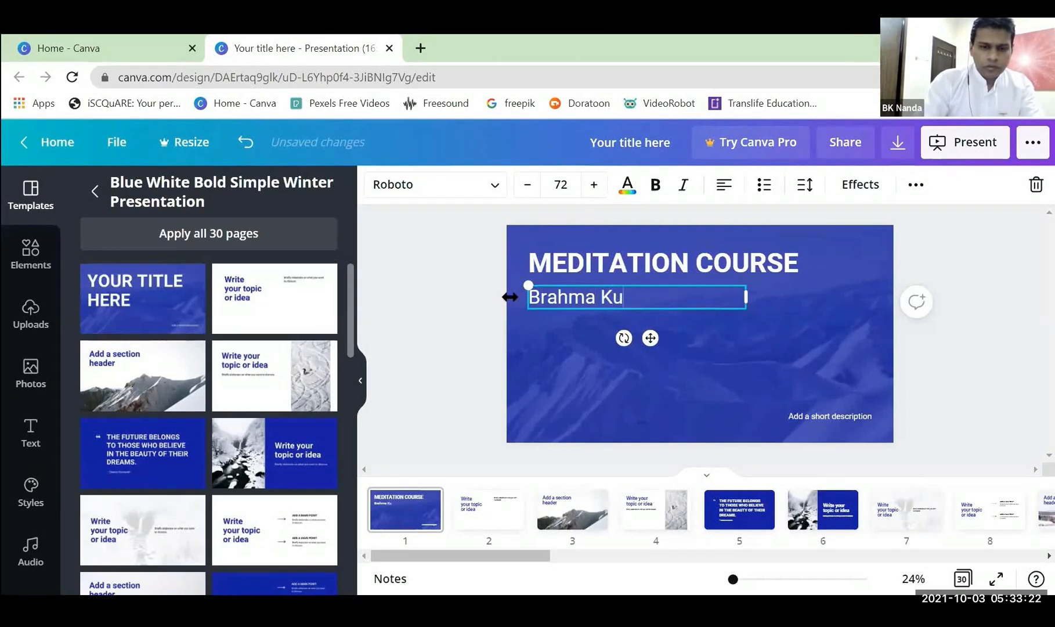
pyautogui.write('mari')
pyautogui.write('s M')
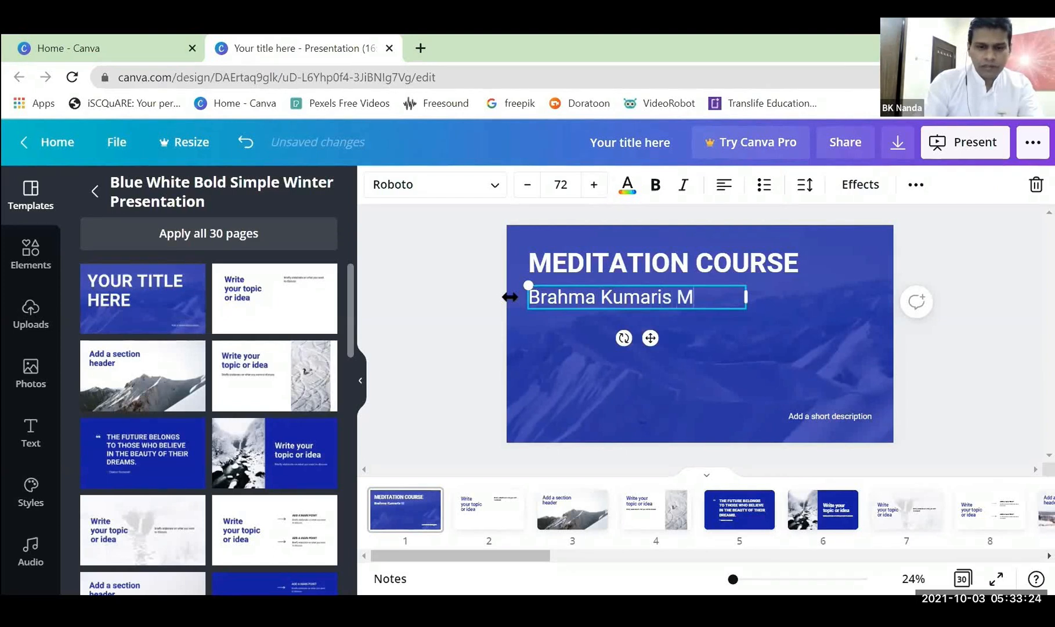
pyautogui.write('editation Center')
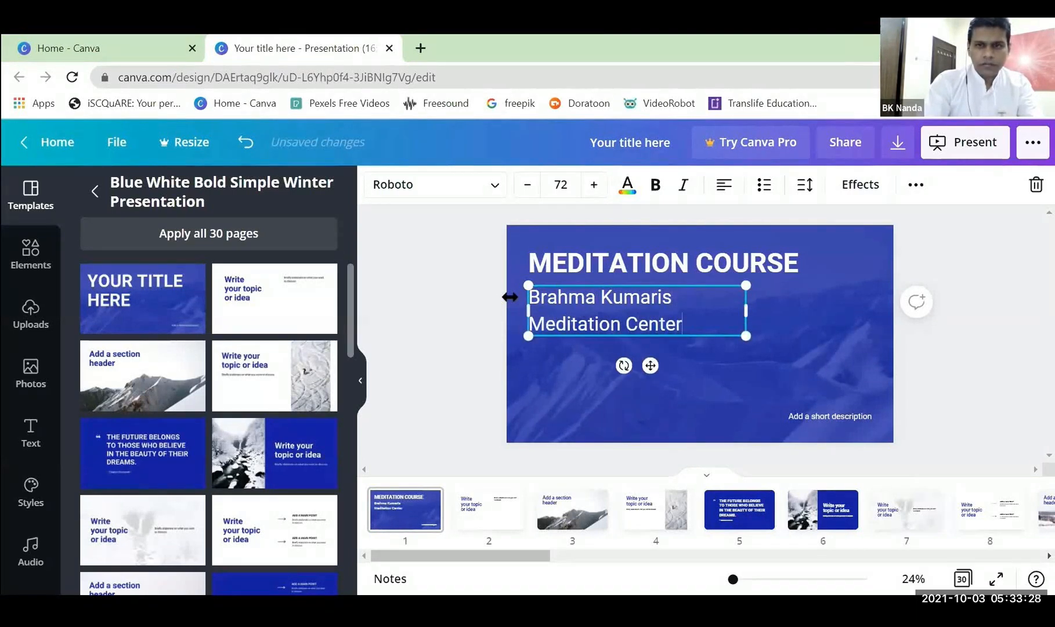
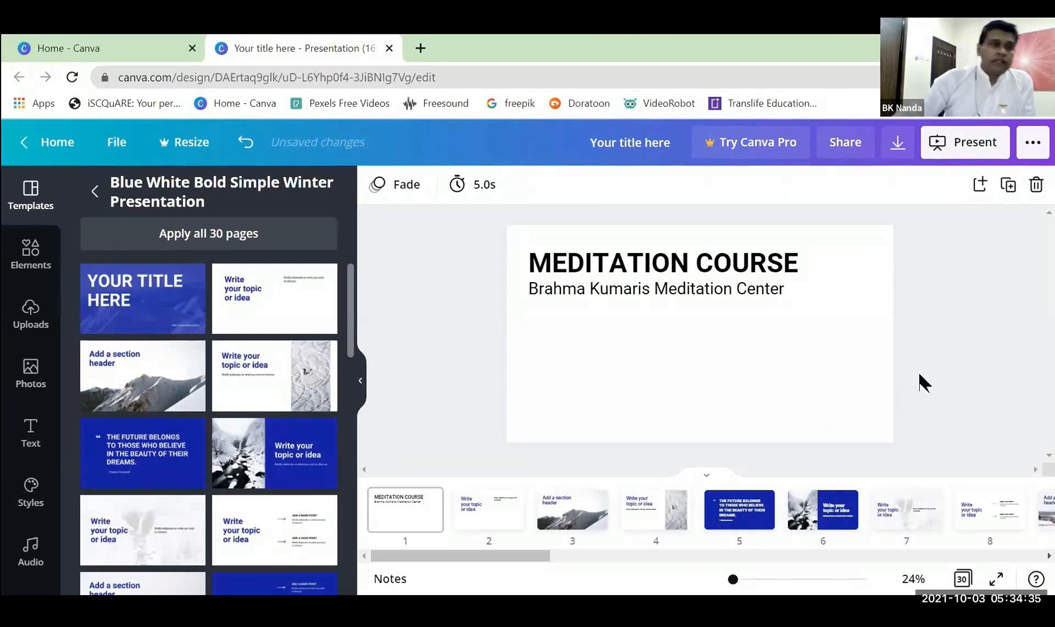
# Add the uploaded photo of the meditating silhouette to page 1 and set it as the page background.
pyautogui.click(39, 322)
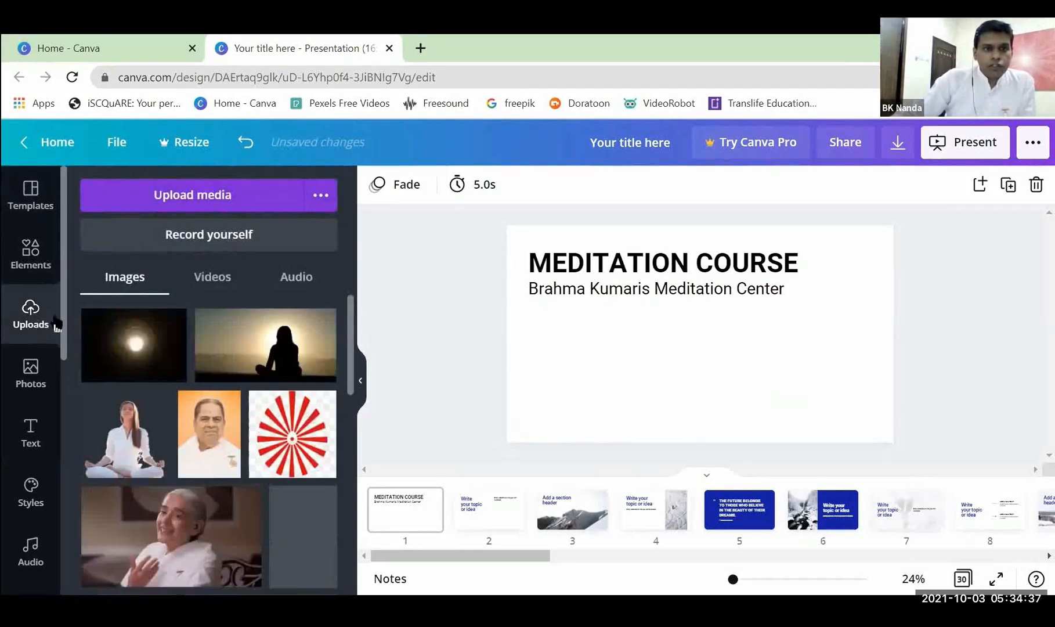
pyautogui.click(232, 364)
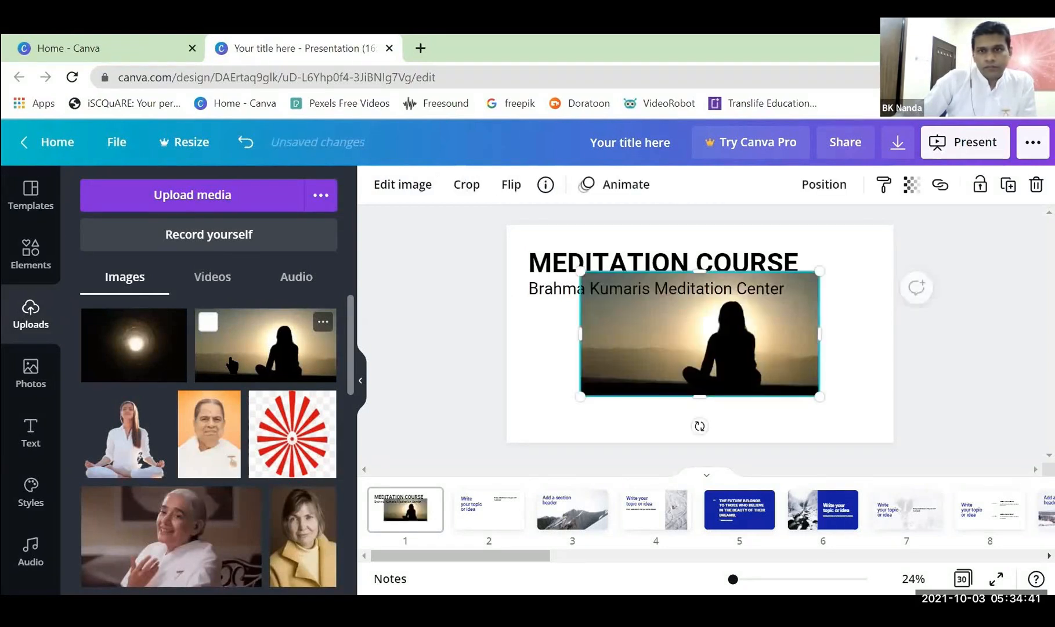
pyautogui.rightClick(719, 323)
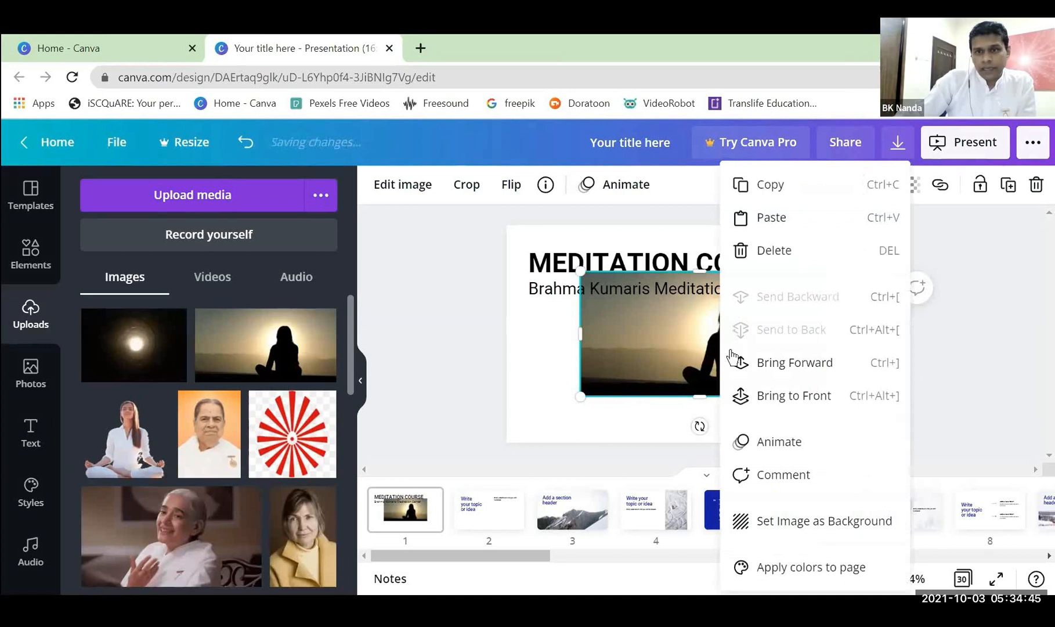
pyautogui.rightClick(655, 332)
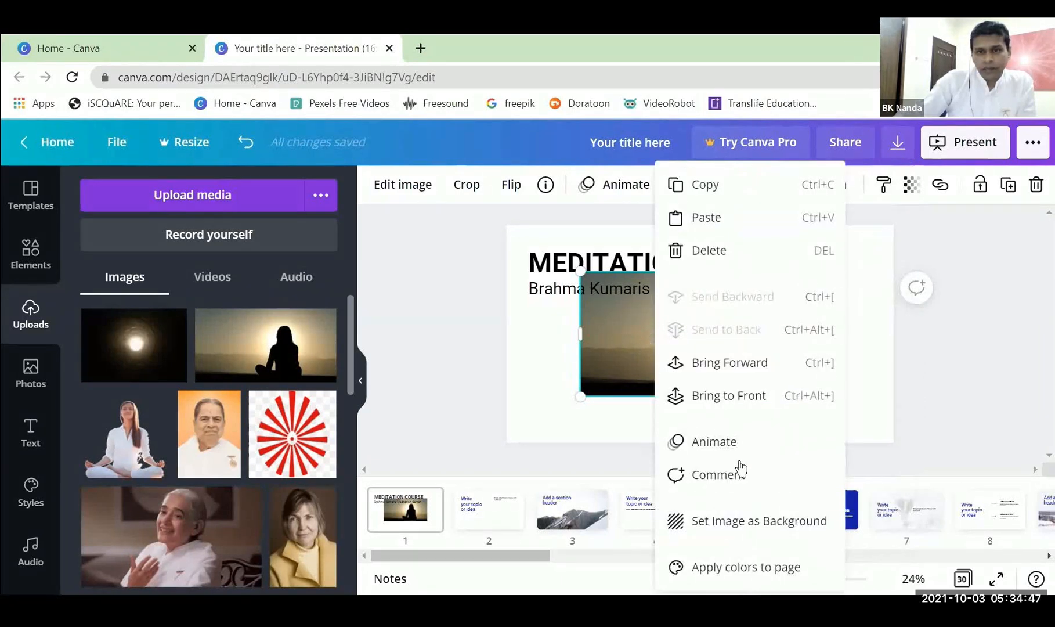
pyautogui.click(758, 532)
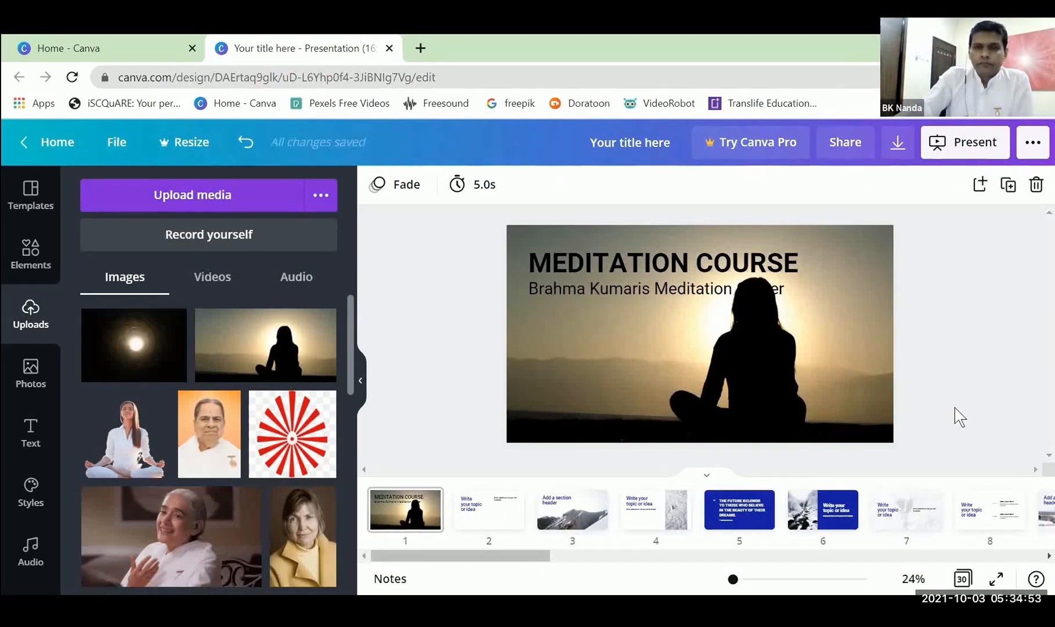
# Reduce the font size of the "Brahma Kumaris Meditation Center" line to 43.
pyautogui.click(652, 290)
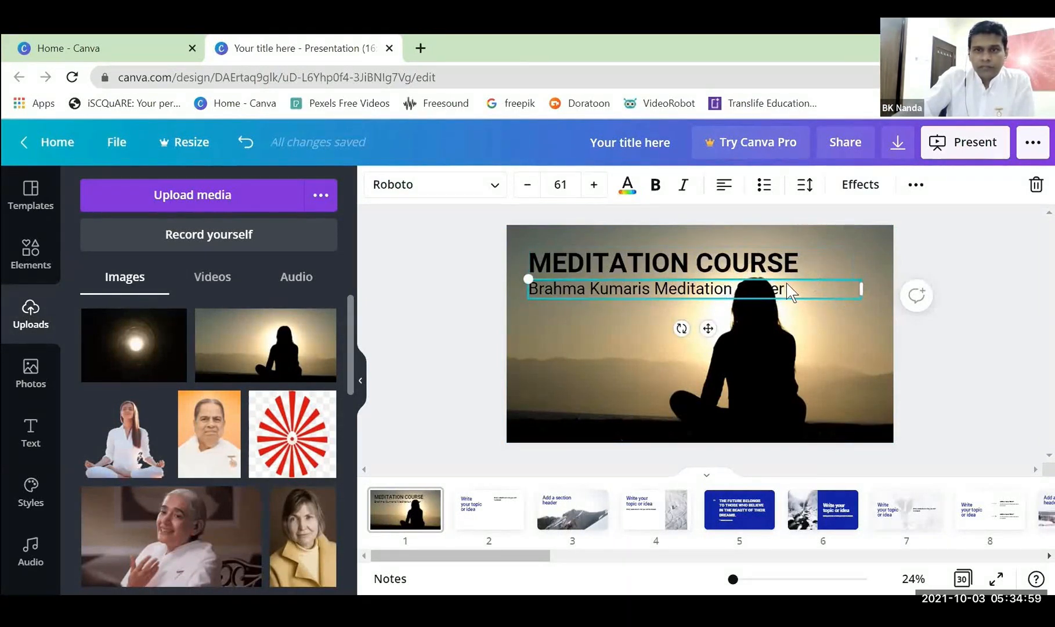
pyautogui.click(529, 193)
pyautogui.click(529, 194)
pyautogui.click(529, 193)
pyautogui.doubleClick(529, 194)
pyautogui.tripleClick(529, 193)
pyautogui.tripleClick(529, 193)
pyautogui.tripleClick(529, 193)
pyautogui.doubleClick(530, 193)
pyautogui.click(529, 193)
pyautogui.click(529, 194)
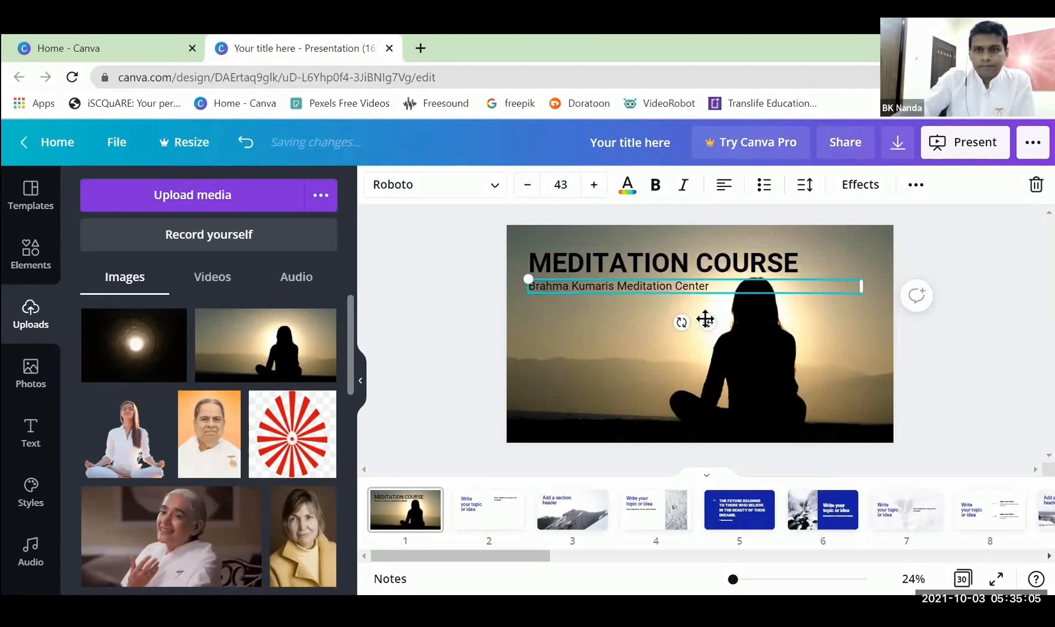
pyautogui.click(974, 355)
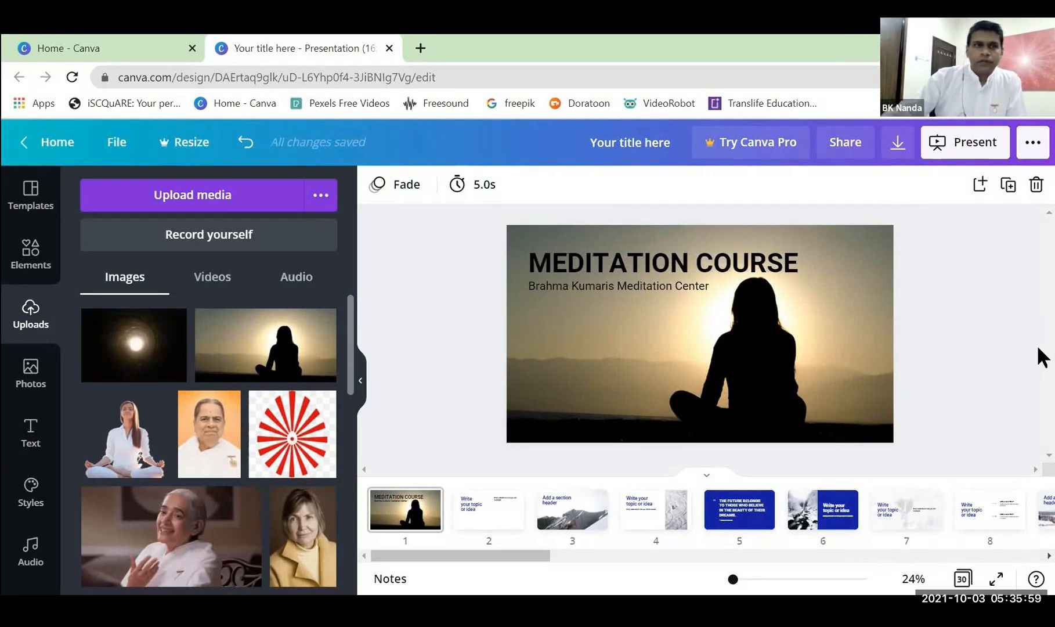
# Leave the current design and open the "Raja Yoga meditation" presentation from the list of all designs.
pyautogui.click(57, 143)
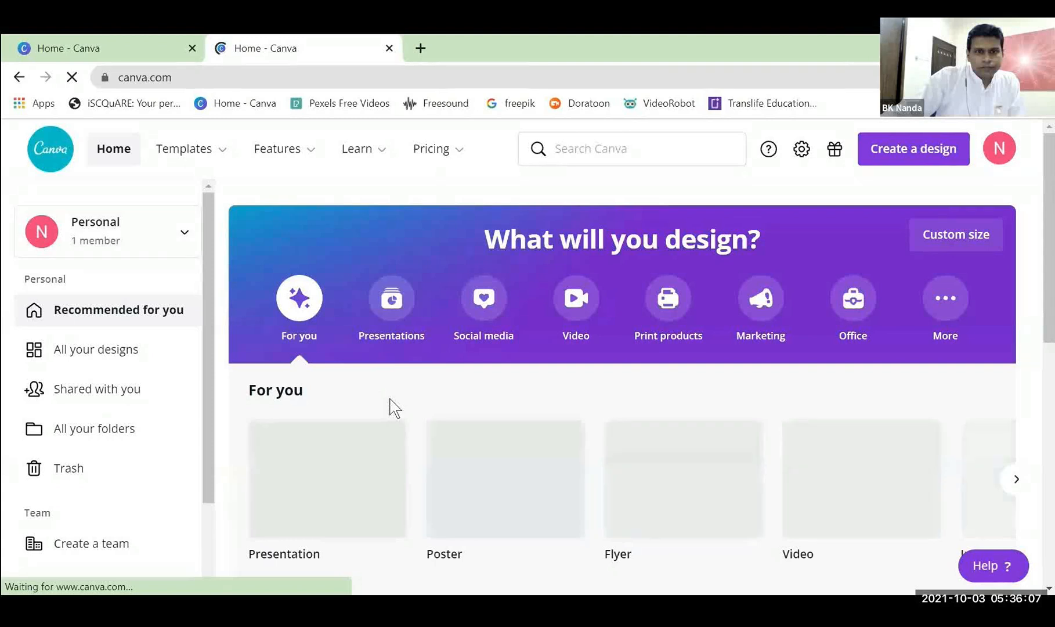
pyautogui.scroll(-5, 390, 406)
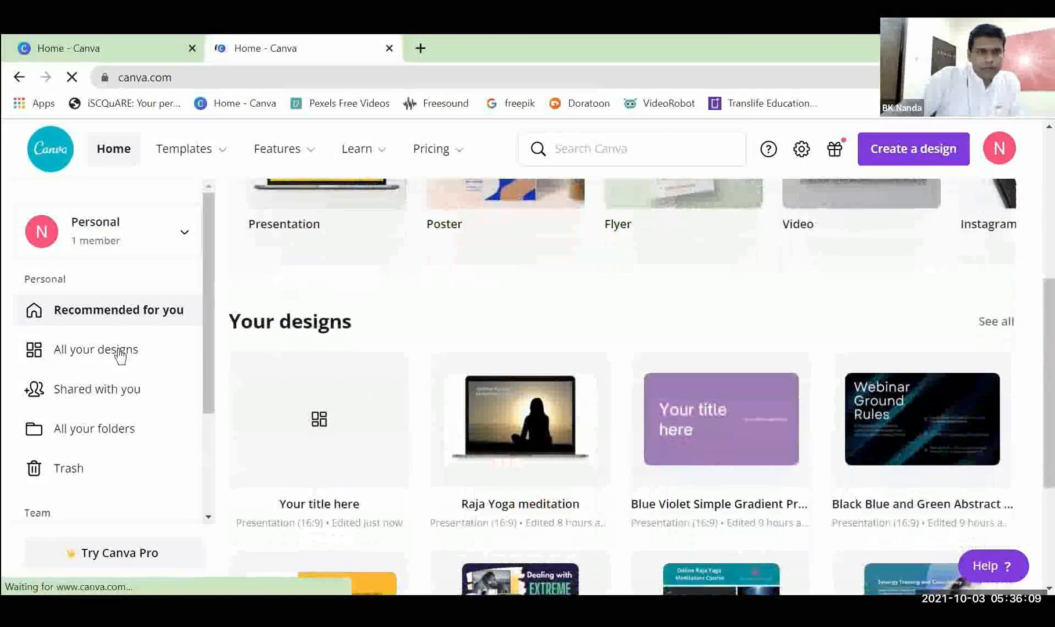
pyautogui.click(120, 351)
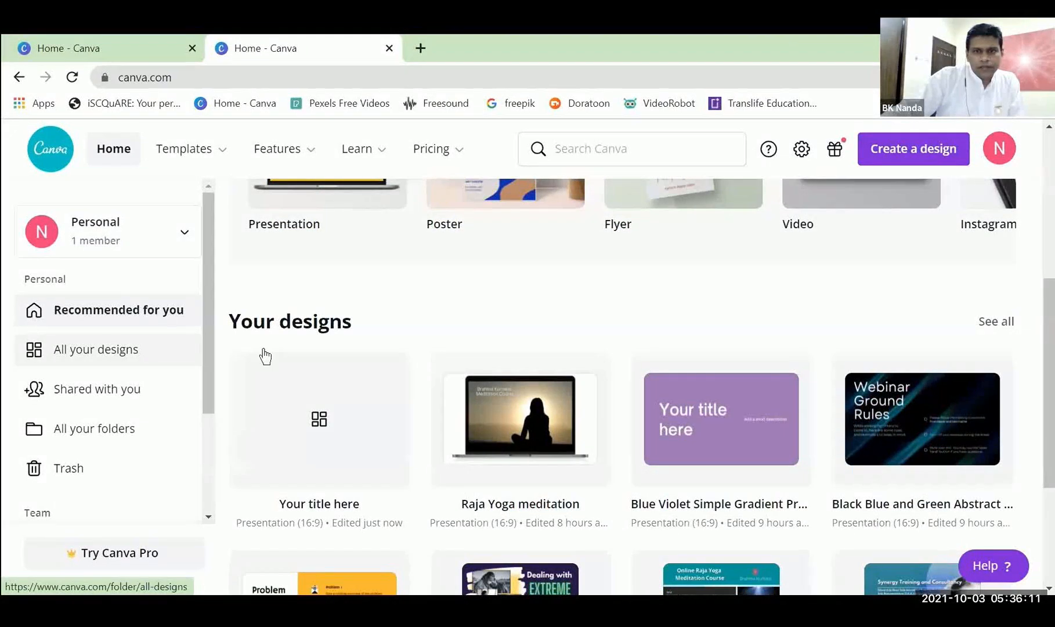
pyautogui.scroll(-4, 264, 355)
pyautogui.moveTo(391, 361)
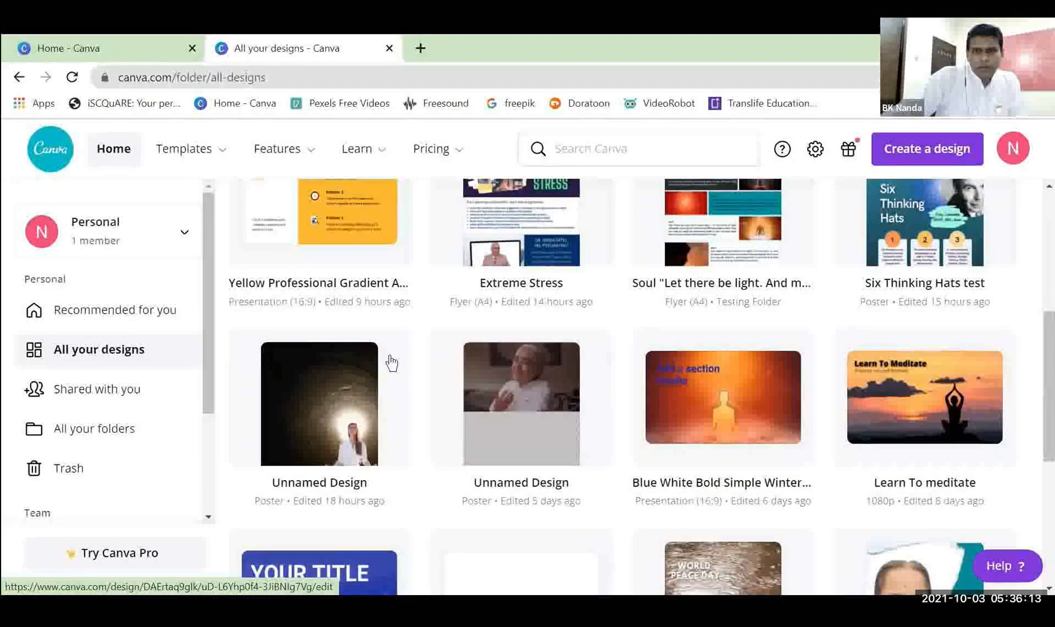
pyautogui.scroll(3, 392, 361)
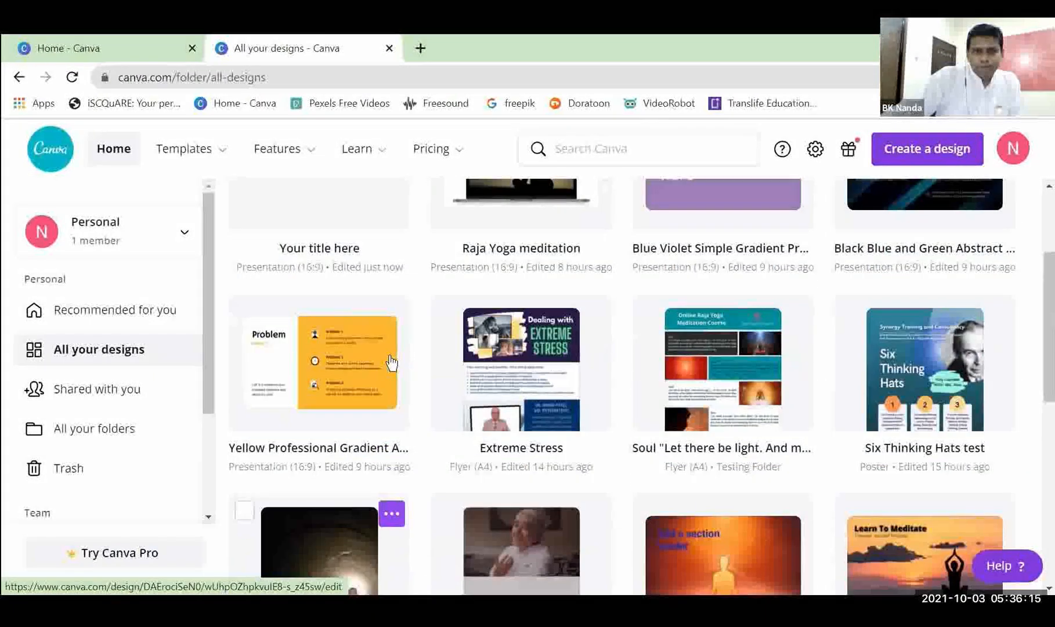
pyautogui.scroll(3, 392, 360)
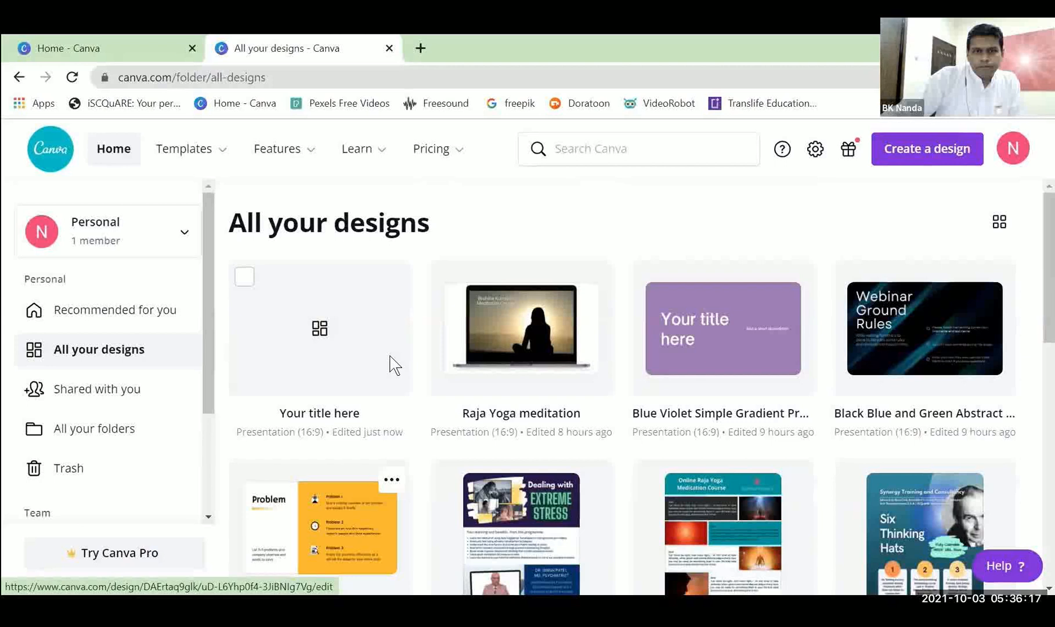
pyautogui.click(554, 337)
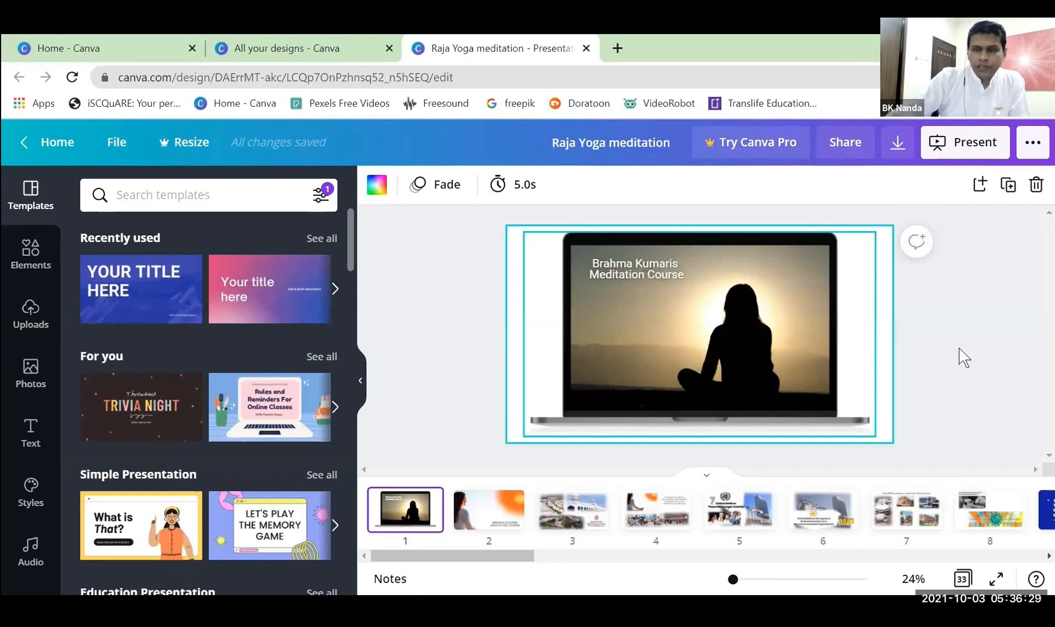
pyautogui.click(1020, 351)
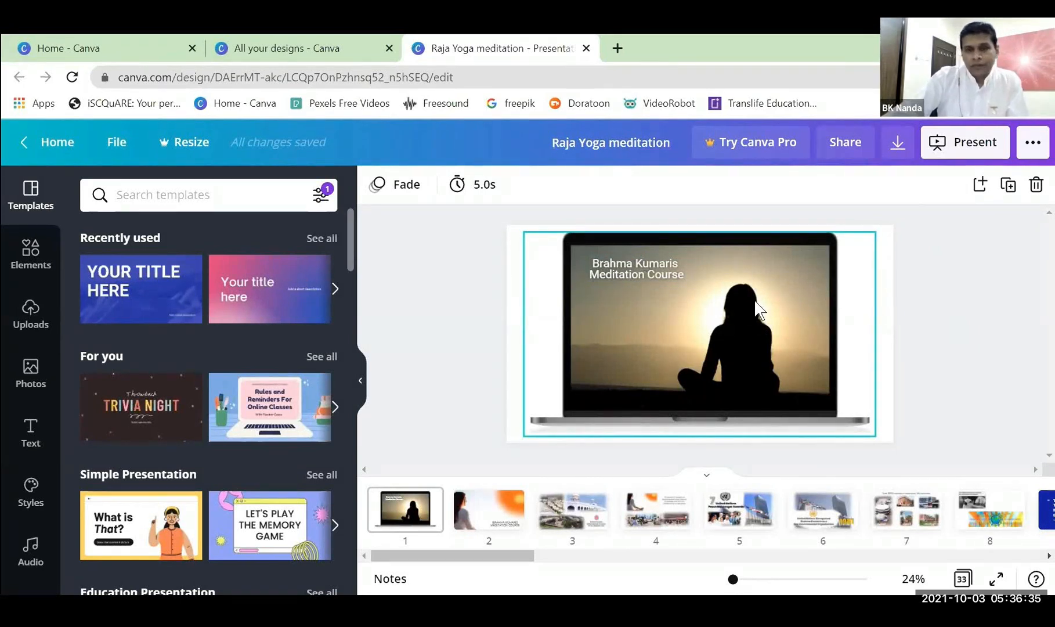
# Insert a blank page after page 1 and place the uploaded meditating silhouette photo on it.
pyautogui.moveTo(448, 521)
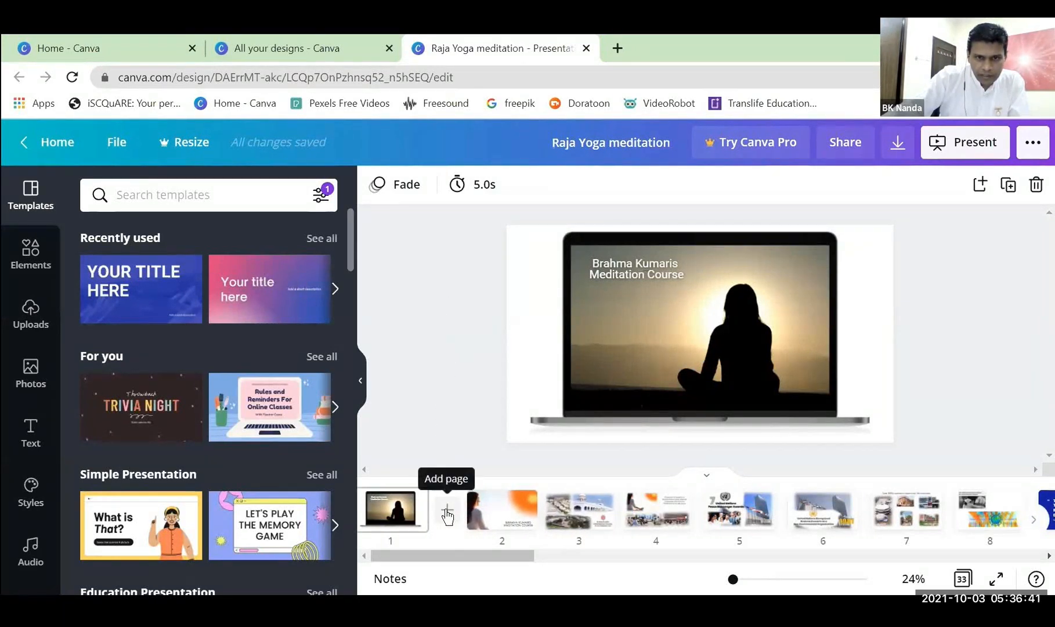
pyautogui.click(448, 508)
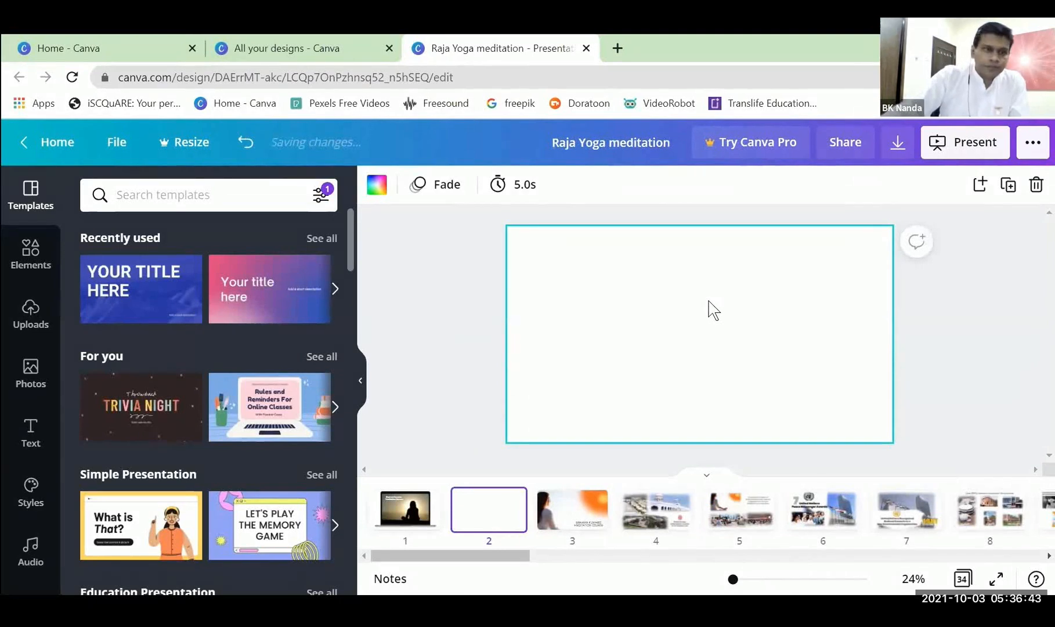
pyautogui.click(30, 318)
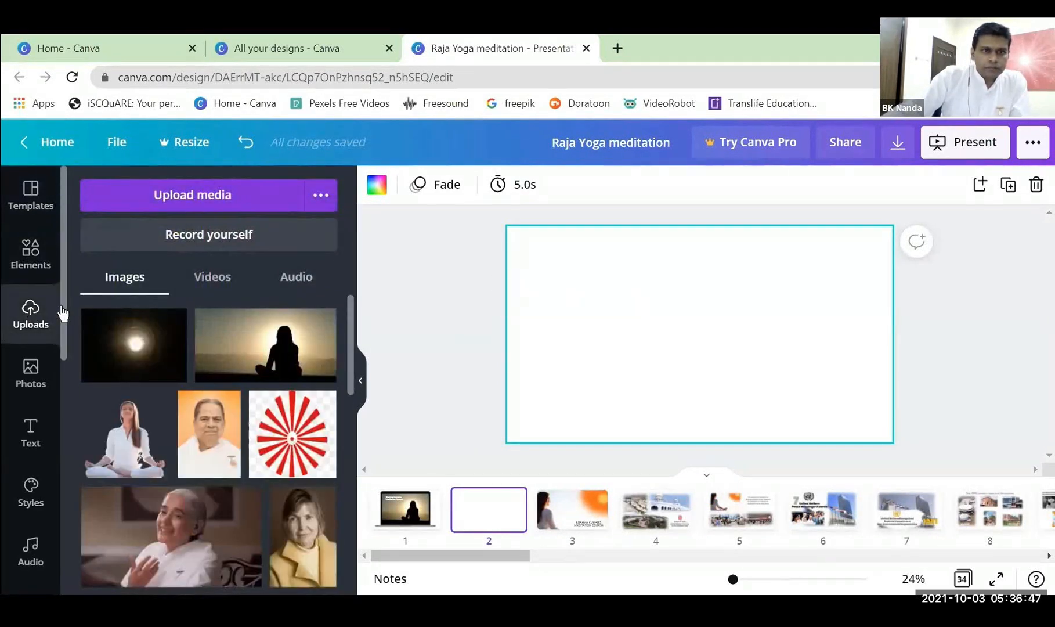
pyautogui.click(274, 351)
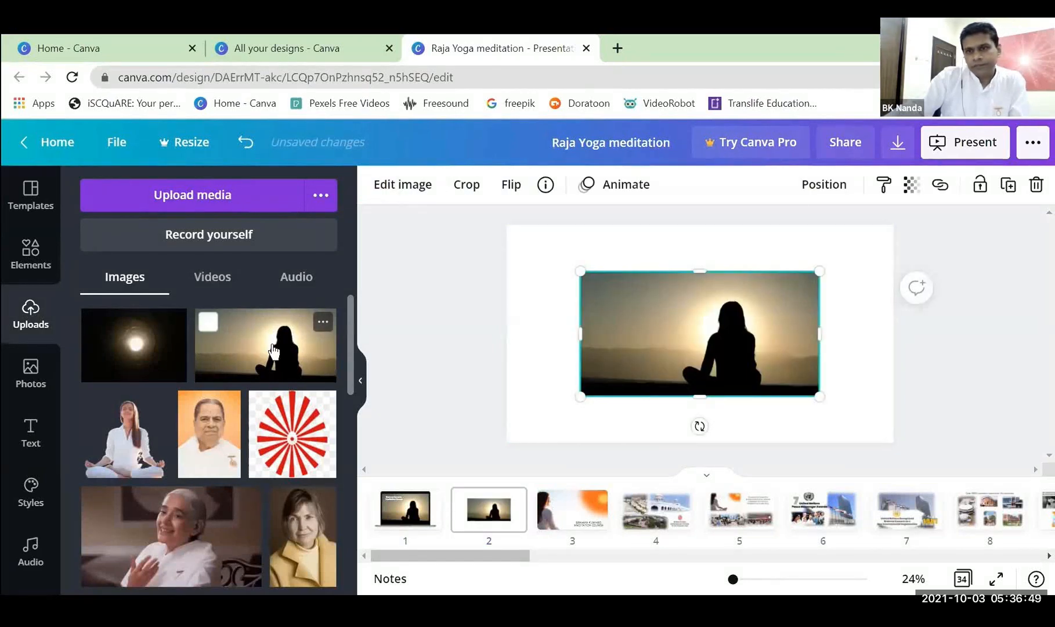
pyautogui.click(941, 355)
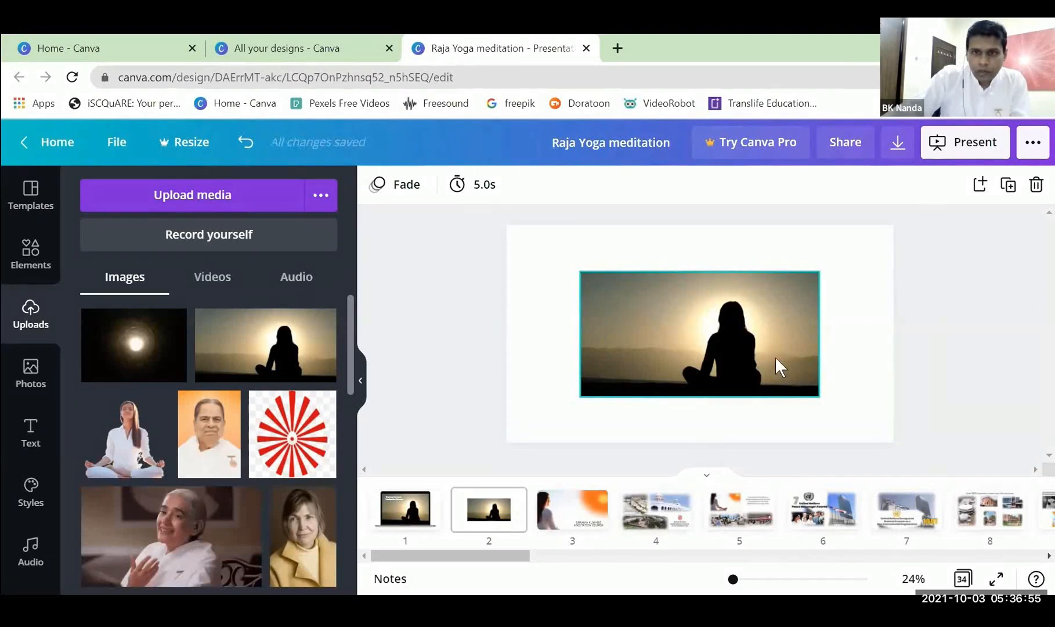
# Look through the image editing effects, filters and frames available for the silhouette photo on page 2.
pyautogui.rightClick(677, 290)
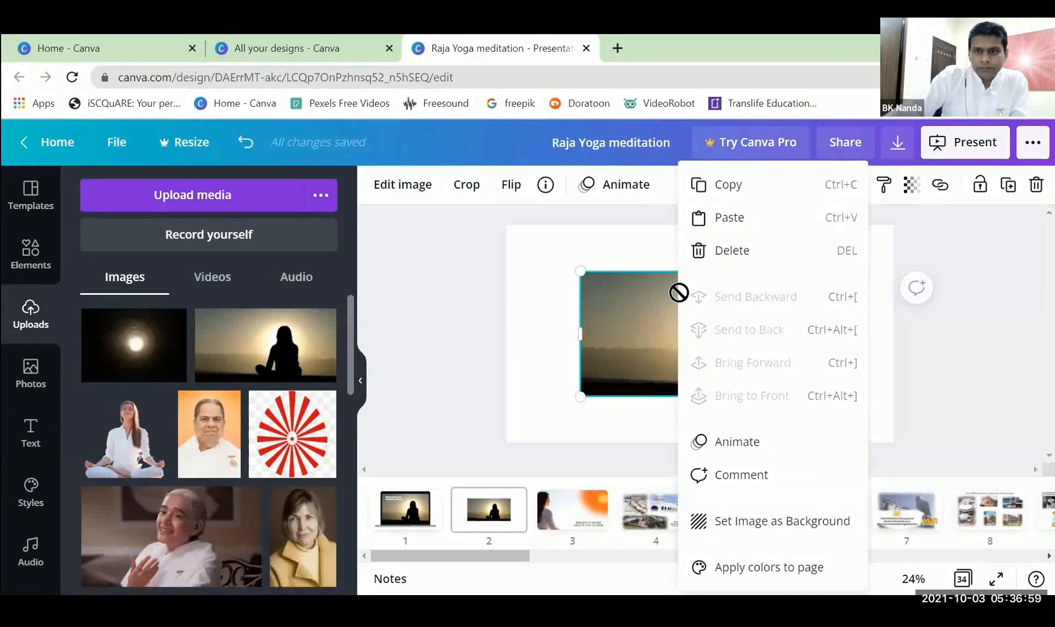
pyautogui.click(629, 316)
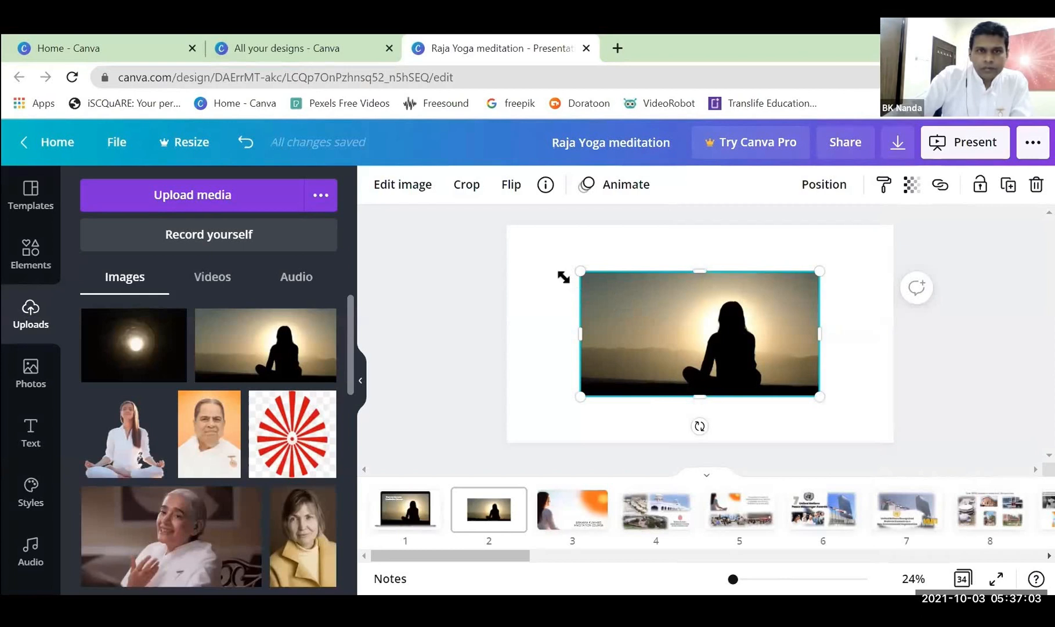
pyautogui.click(417, 195)
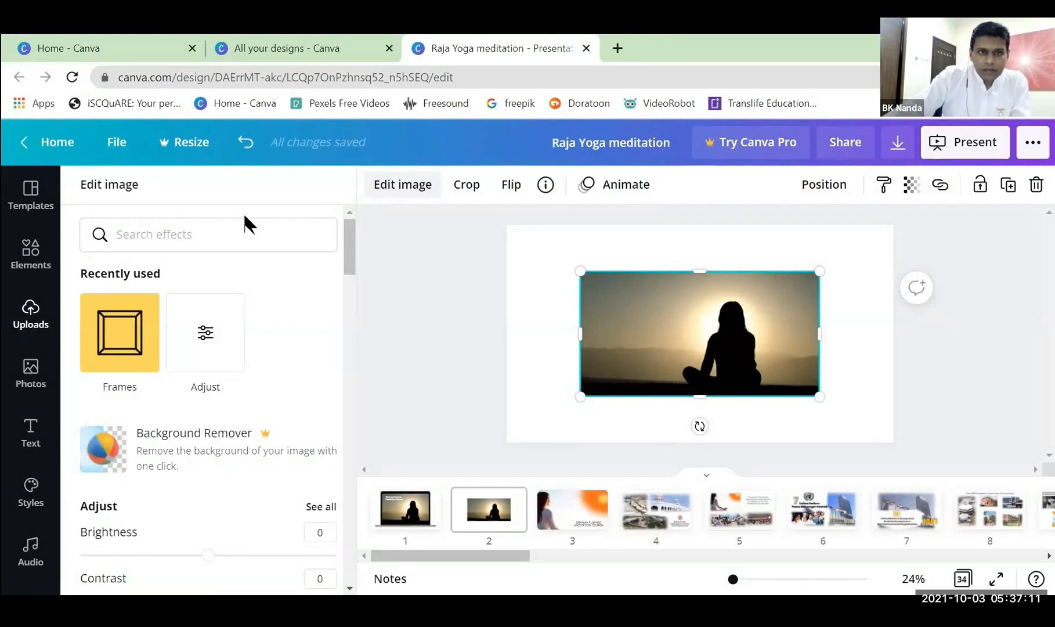
pyautogui.scroll(-10, 201, 423)
pyautogui.scroll(-10, 208, 422)
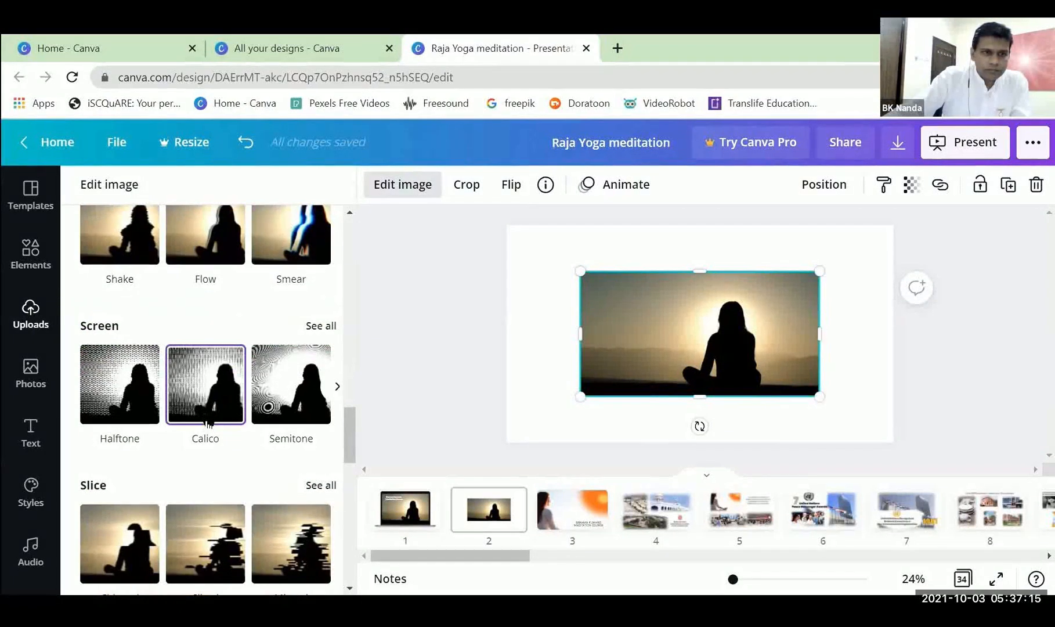
pyautogui.scroll(-5, 207, 419)
pyautogui.scroll(4, 207, 422)
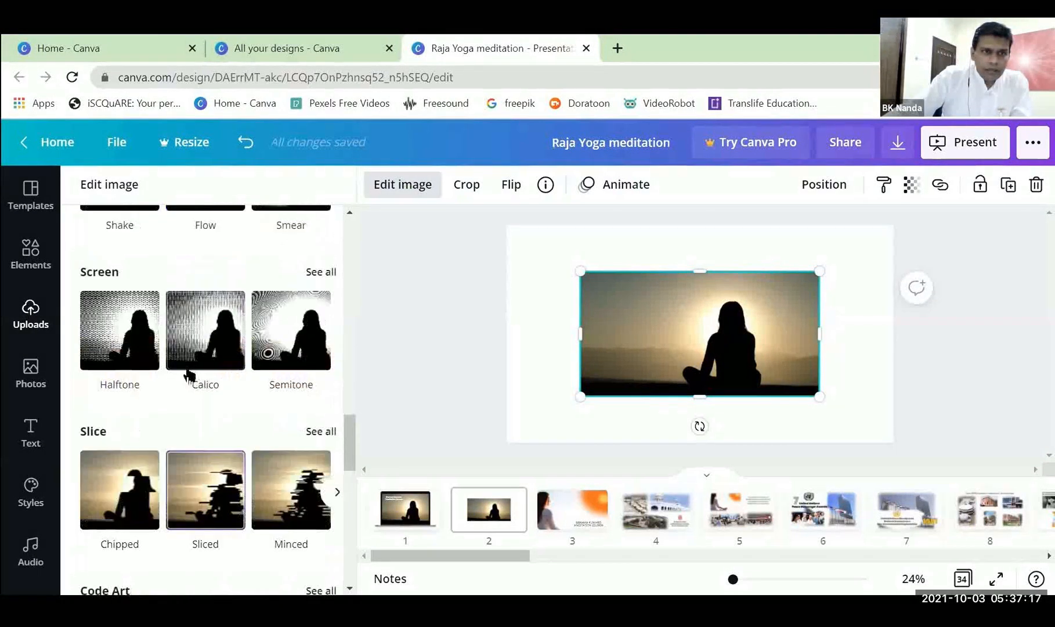
pyautogui.scroll(15, 139, 341)
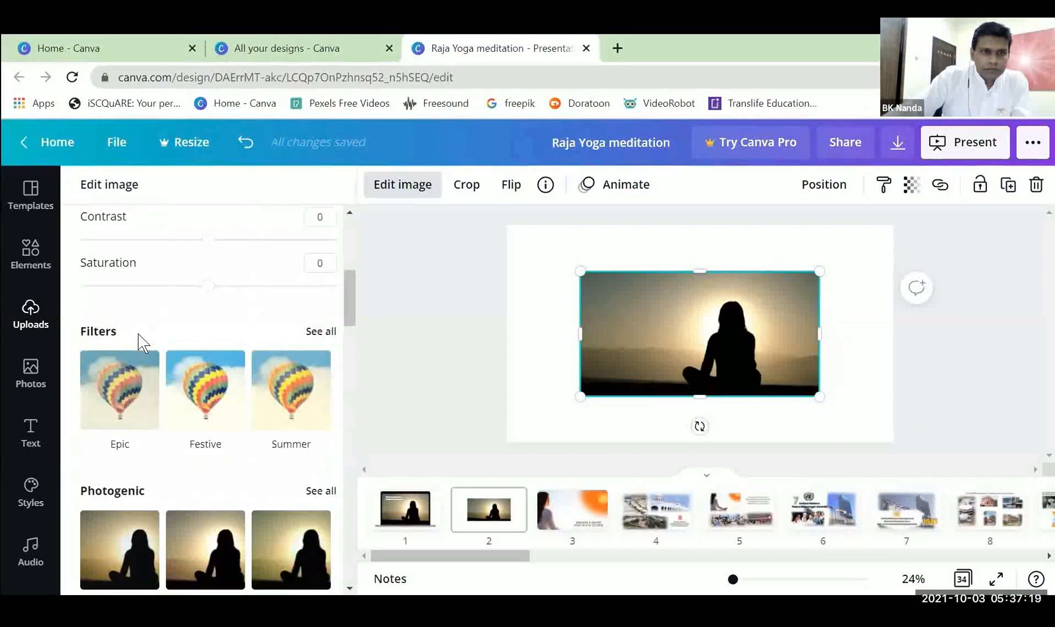
pyautogui.scroll(6, 139, 335)
pyautogui.click(139, 335)
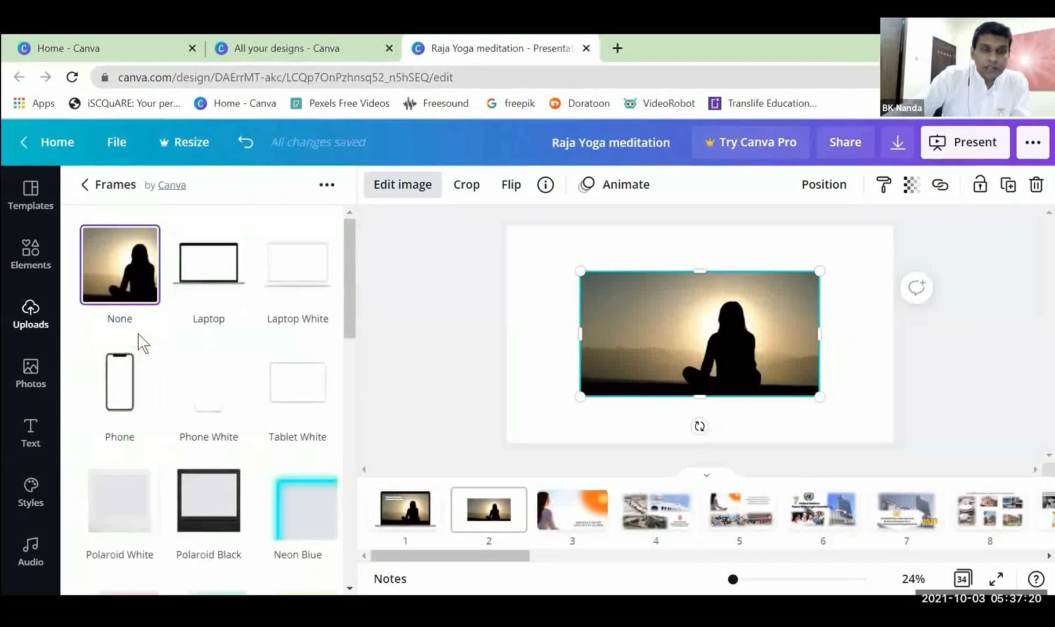
pyautogui.click(87, 185)
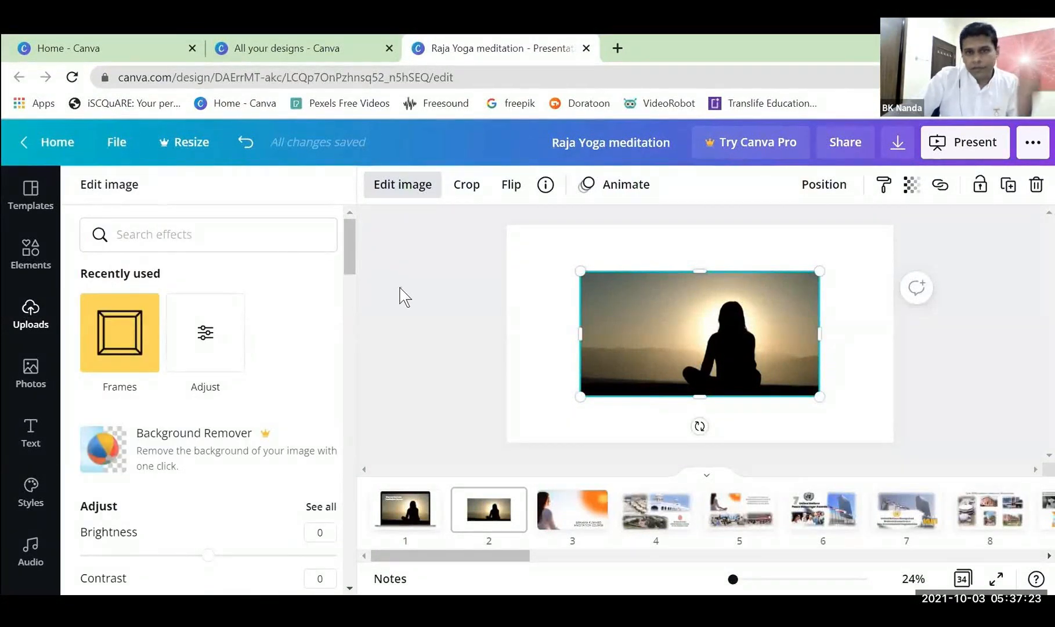
pyautogui.press('Escape')
pyautogui.click(974, 346)
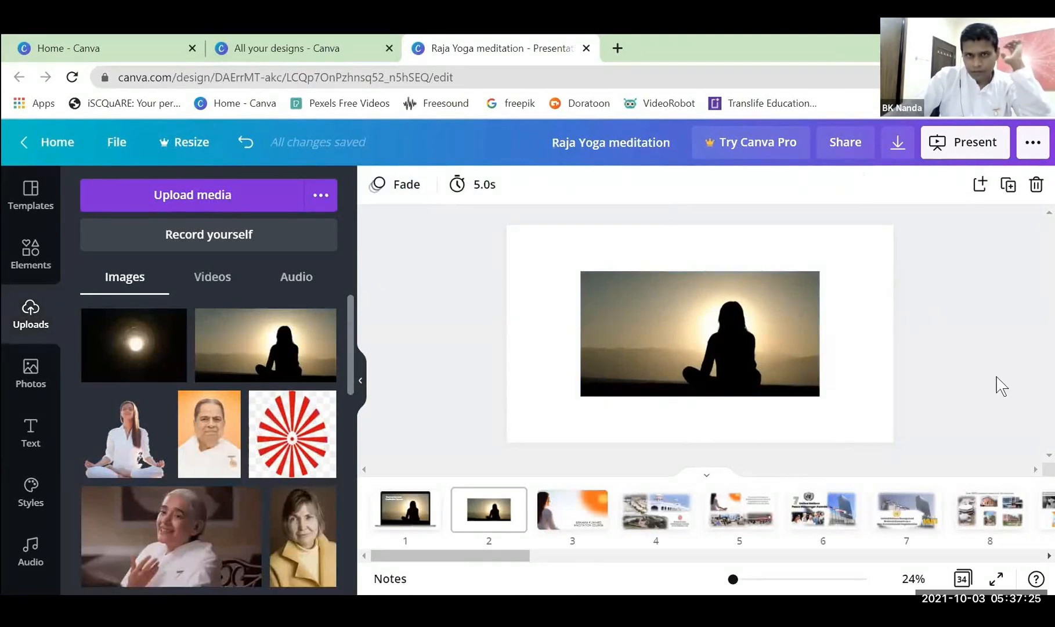
# Apply the Laptop frame to the silhouette photo on page 2 and move the framed image toward the page's upper-left corner.
pyautogui.click(767, 290)
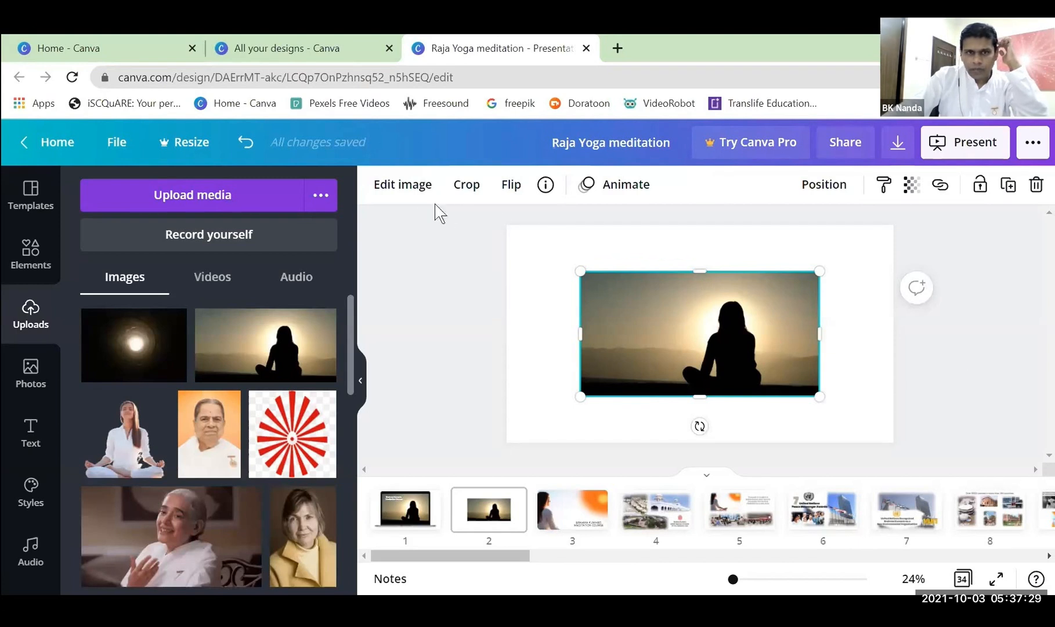
pyautogui.click(413, 196)
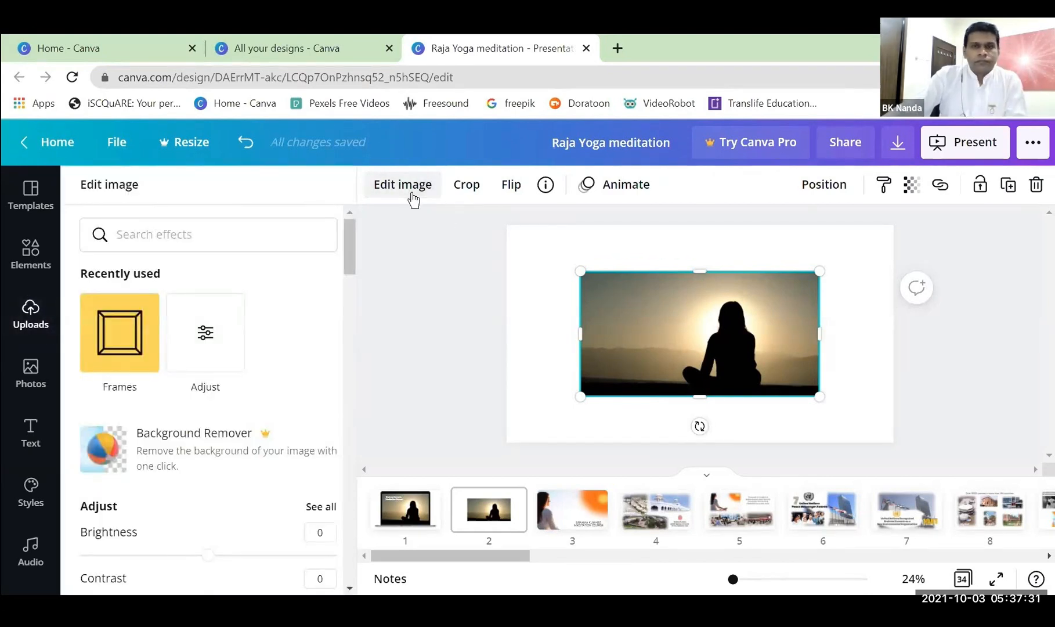
pyautogui.click(122, 332)
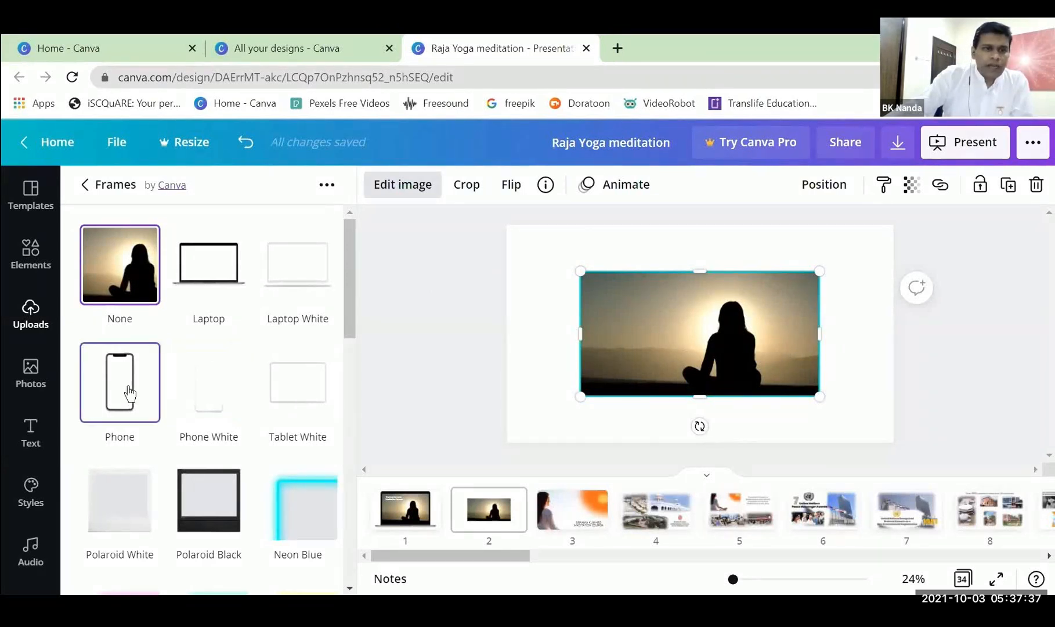
pyautogui.click(217, 275)
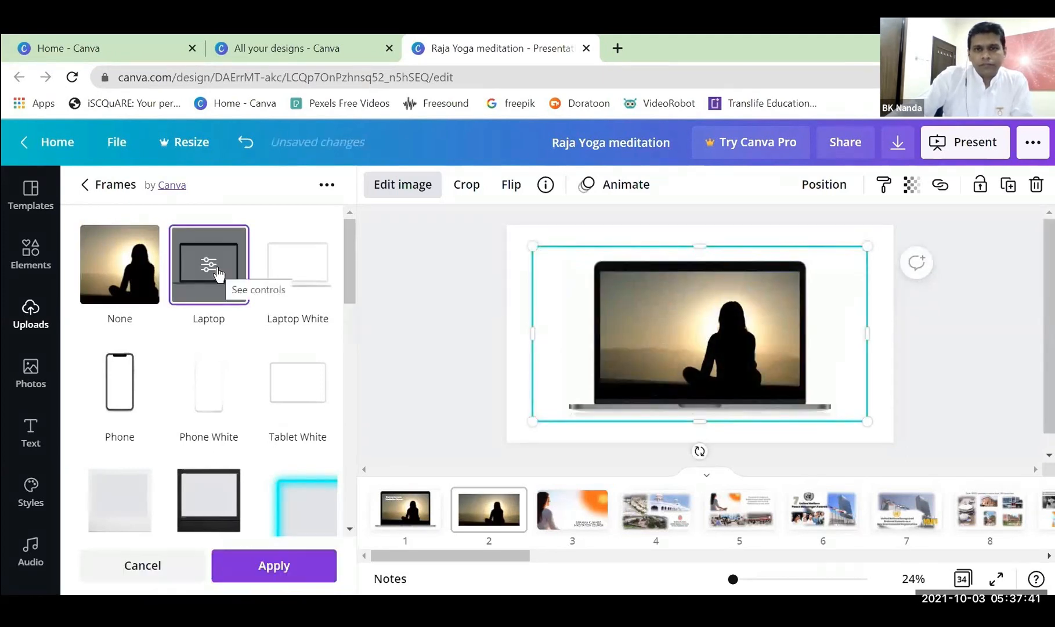
pyautogui.click(506, 408)
pyautogui.moveTo(719, 357); pyautogui.dragTo(671, 339)
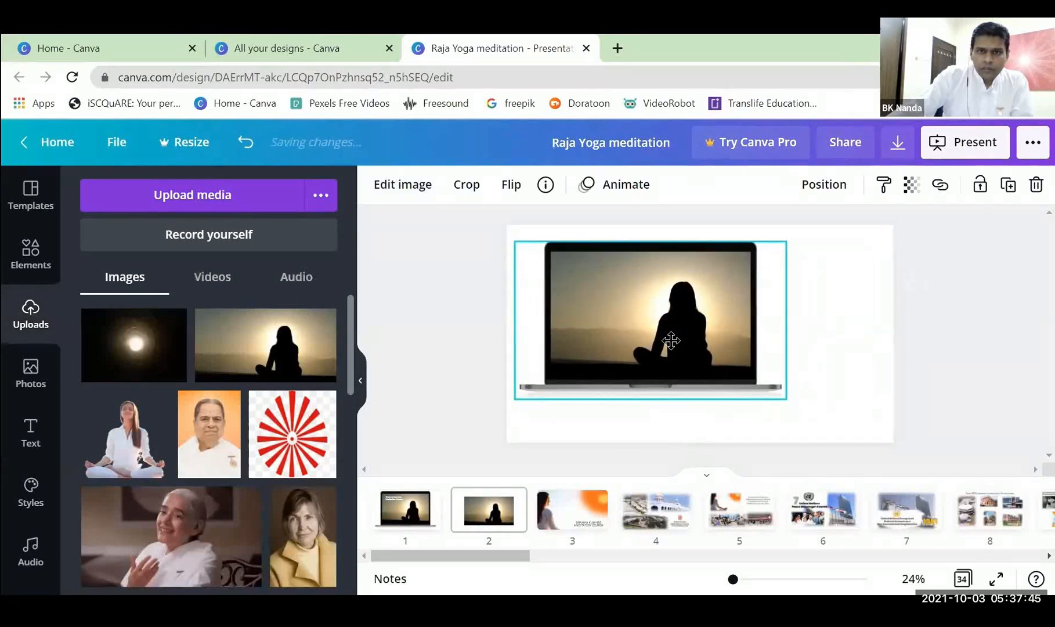
# Enlarge the laptop-framed image on page 2, and undo the changes back to the unframed silhouette photo.
pyautogui.moveTo(791, 405); pyautogui.dragTo(847, 431)
pyautogui.click(920, 429)
pyautogui.click(772, 356)
pyautogui.hotkey('ctrl', 'z')
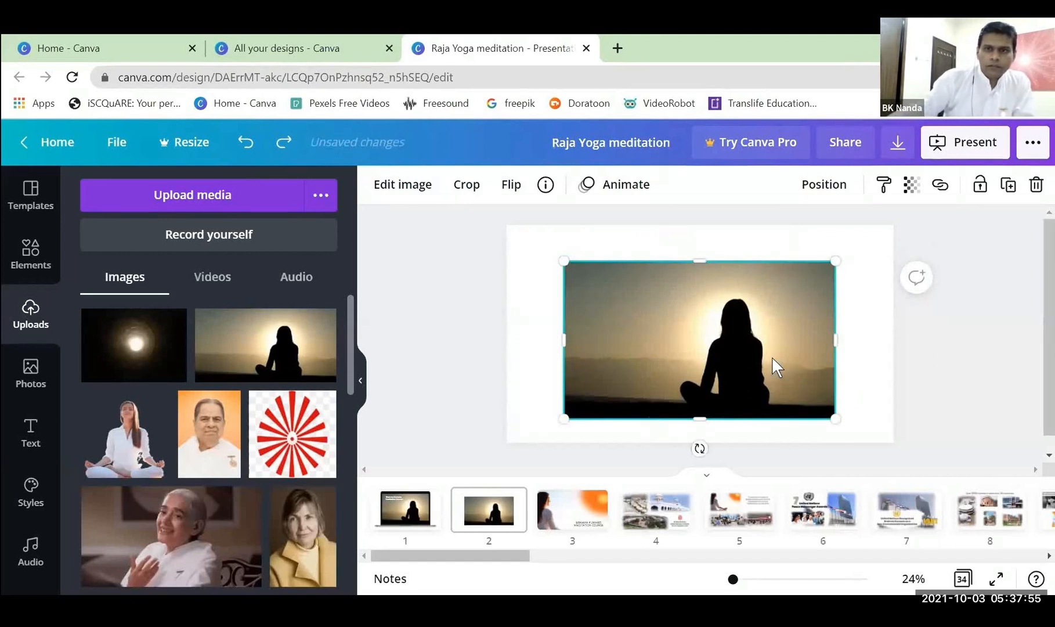
# Reapply the Laptop frame to the silhouette photo on page 2 and fit the framed image within the page.
pyautogui.click(422, 194)
pyautogui.click(152, 325)
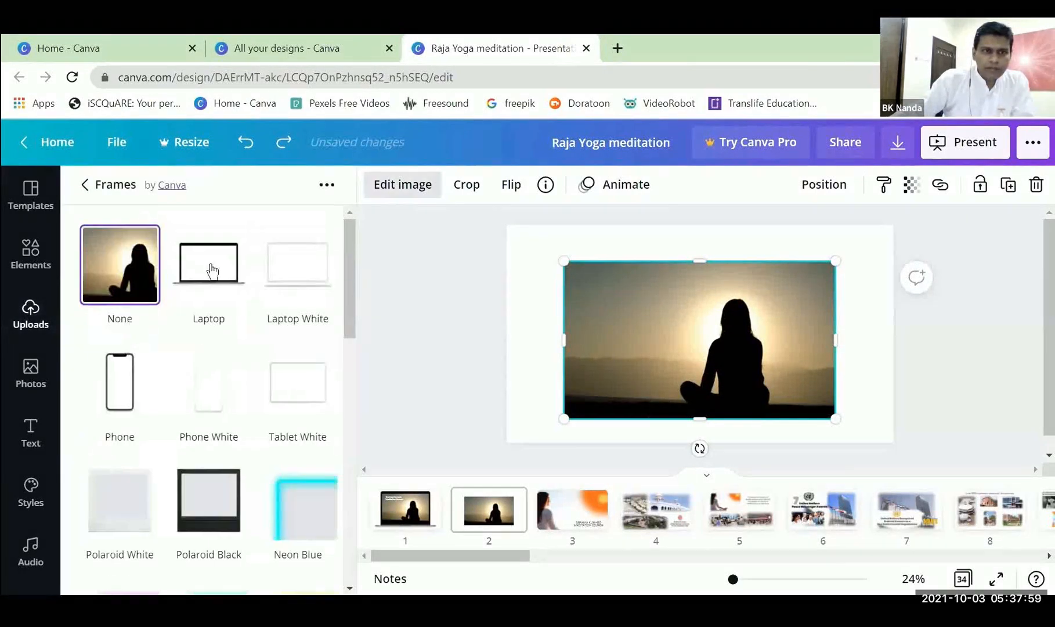
pyautogui.click(212, 268)
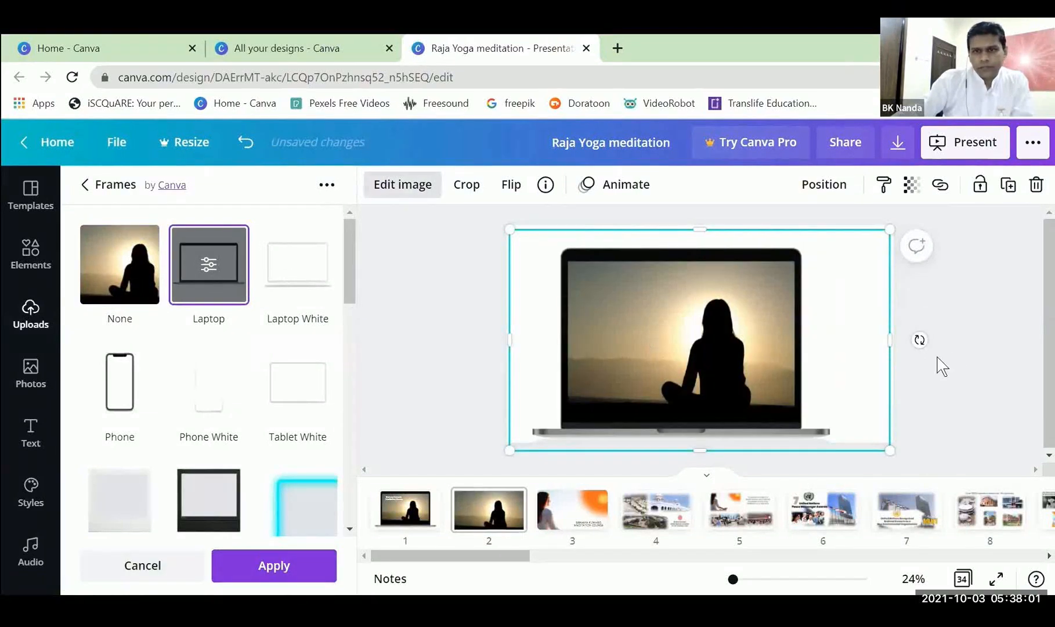
pyautogui.click(951, 354)
pyautogui.moveTo(744, 347)
pyautogui.mouseDown()
pyautogui.moveTo(731, 333)
pyautogui.moveTo(745, 333)
pyautogui.mouseUp()
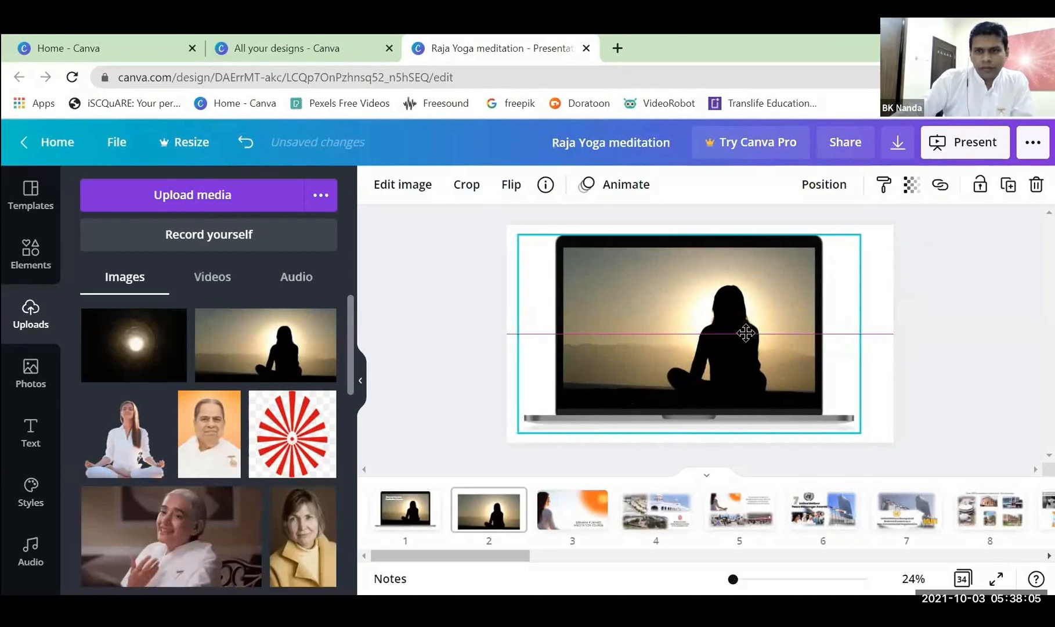
# On page 1, shrink the laptop-framed image toward the page's upper-left corner.
pyautogui.click(406, 508)
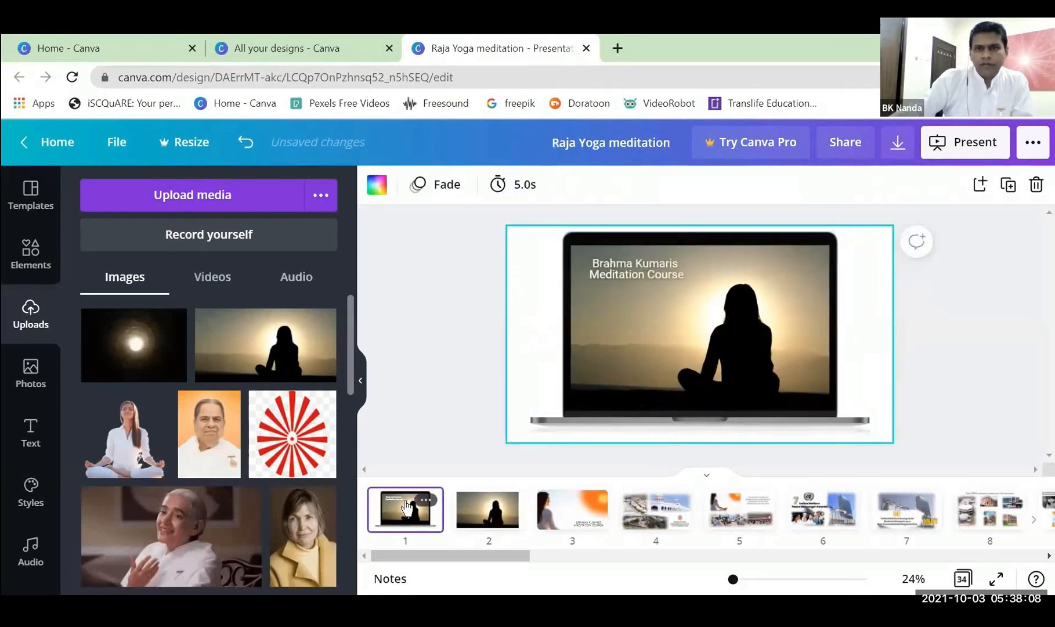
pyautogui.click(1014, 401)
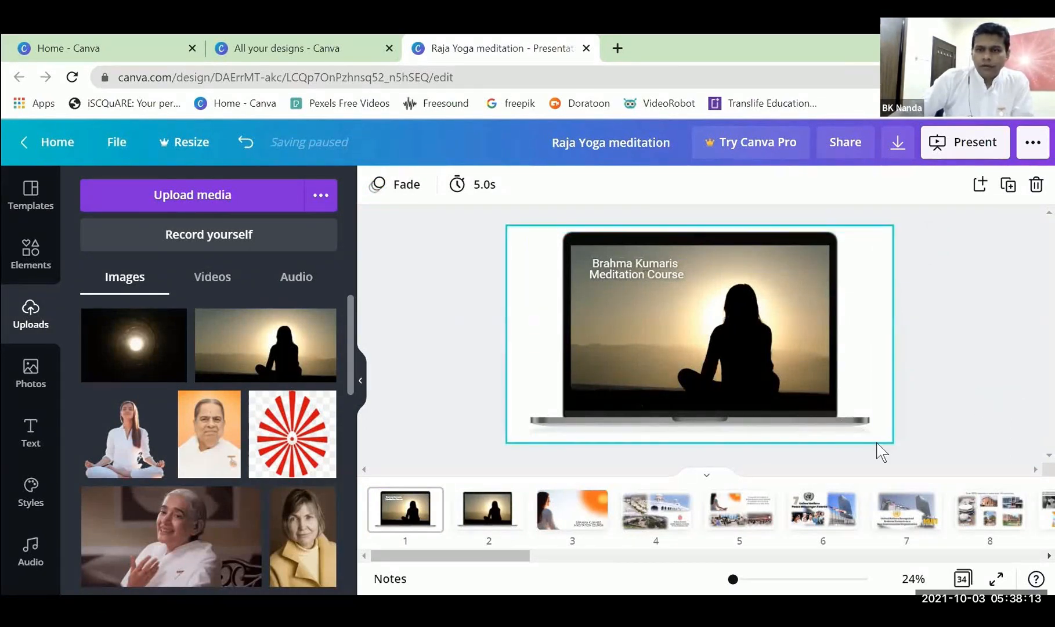
pyautogui.click(862, 415)
pyautogui.moveTo(859, 423); pyautogui.dragTo(732, 349)
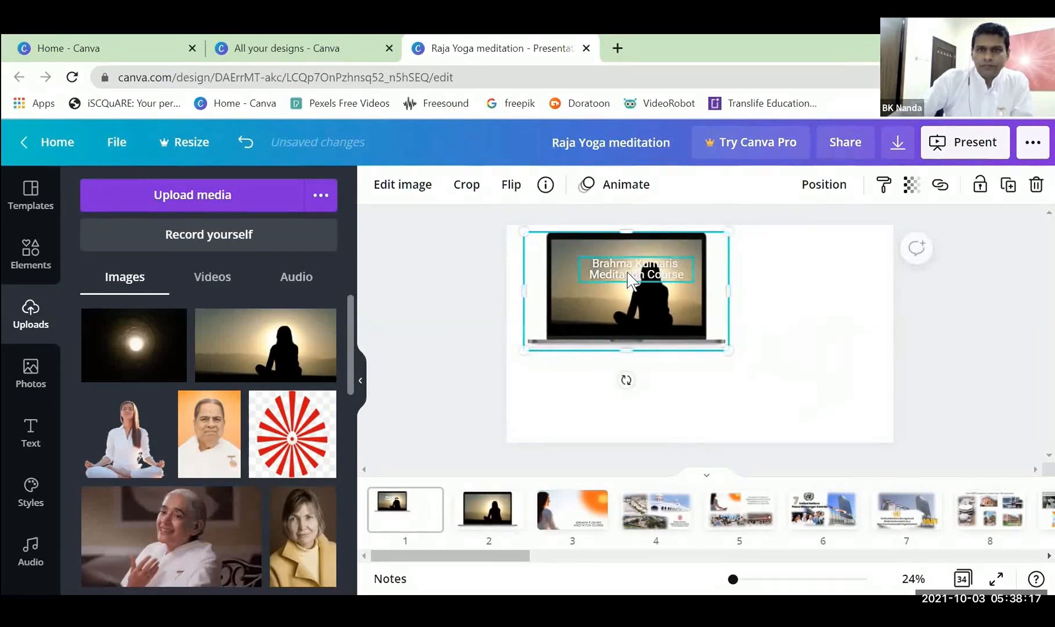
# Move the "Brahma Kumaris Meditation Course" text on page 1 below the laptop image and color it black.
pyautogui.click(631, 278)
pyautogui.moveTo(609, 265); pyautogui.dragTo(592, 376)
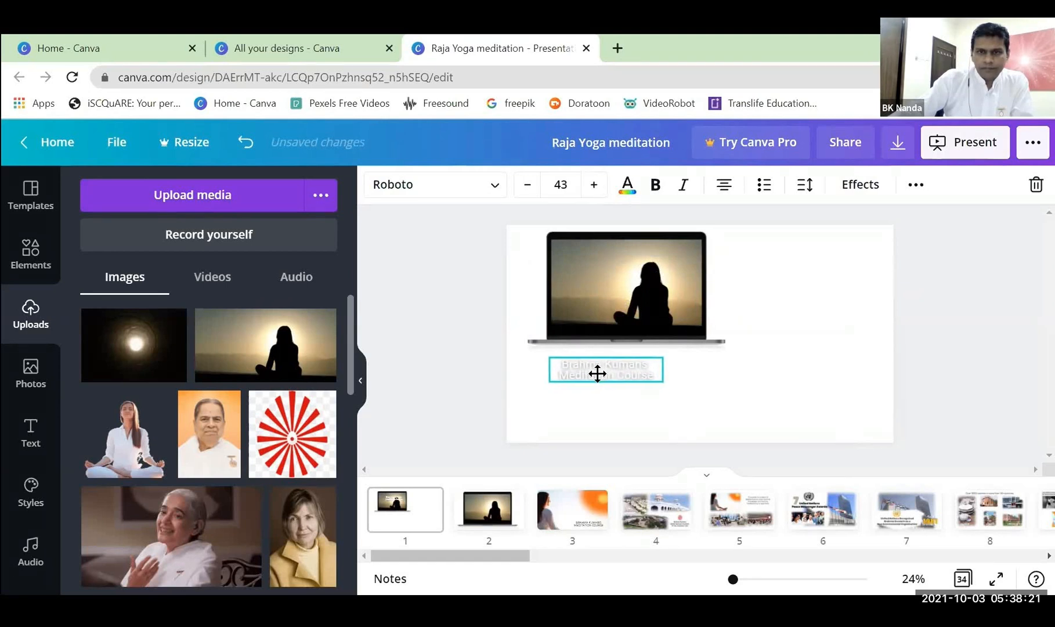
pyautogui.click(627, 184)
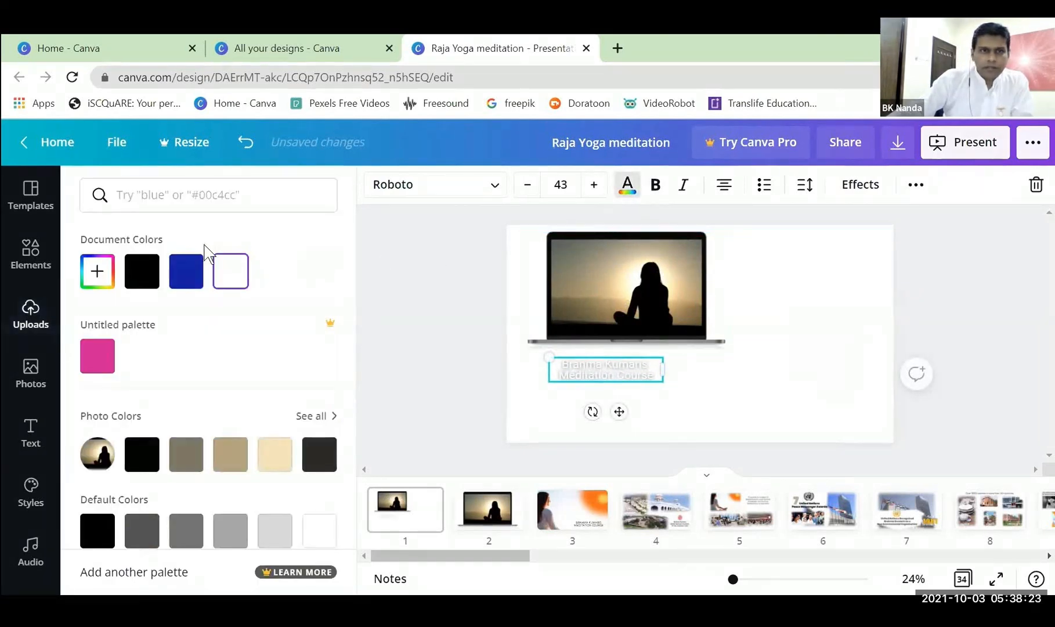
pyautogui.click(142, 280)
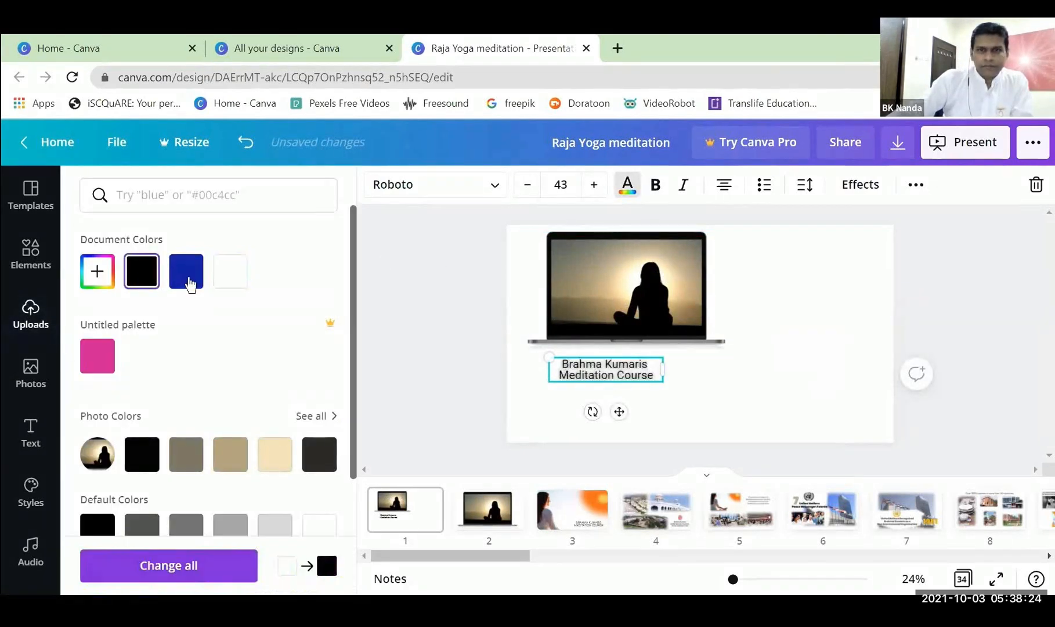
# Move the "Brahma Kumaris Meditation Course" text to the blank area right of the laptop image, near the page's upper edge.
pyautogui.click(955, 426)
pyautogui.click(976, 350)
pyautogui.click(599, 375)
pyautogui.moveTo(600, 376); pyautogui.dragTo(771, 257)
pyautogui.click(929, 298)
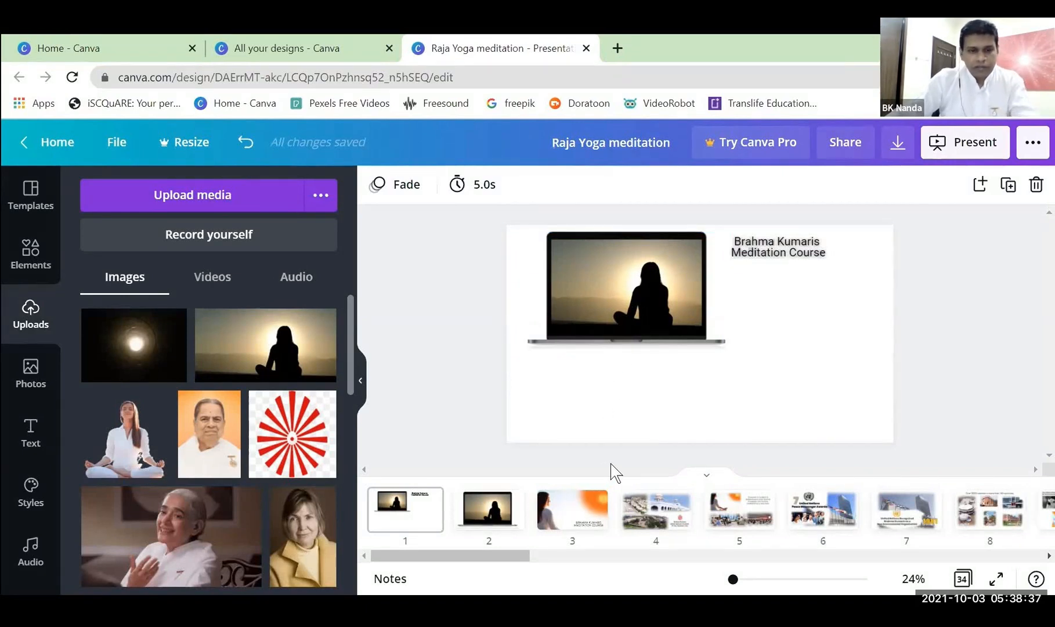
# Undo the text move, the color change and the image resizing on page 1.
pyautogui.hotkey('ctrl', 'z')
pyautogui.hotkey('ctrl', 'z')
pyautogui.hotkey('ctrl', 'z')
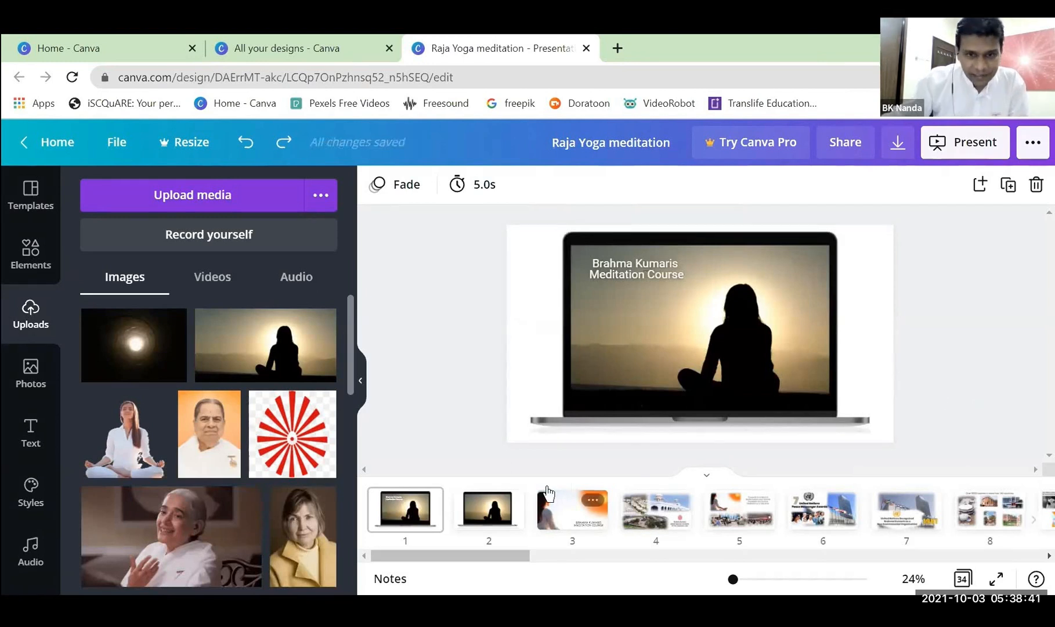
# Delete page 2 with the duplicate laptop-framed silhouette image.
pyautogui.click(508, 503)
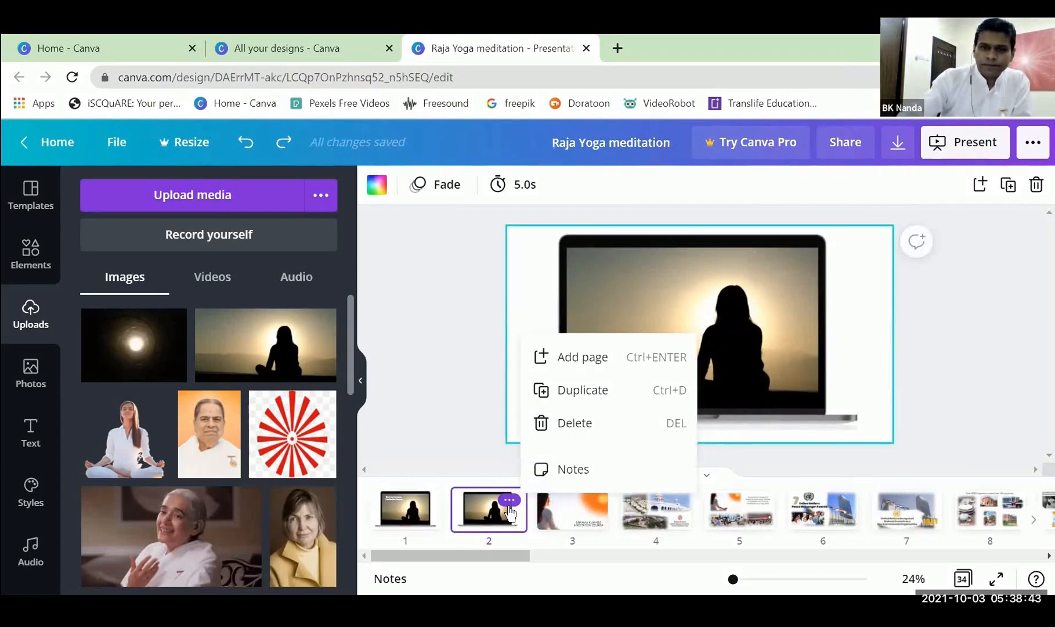
pyautogui.click(572, 423)
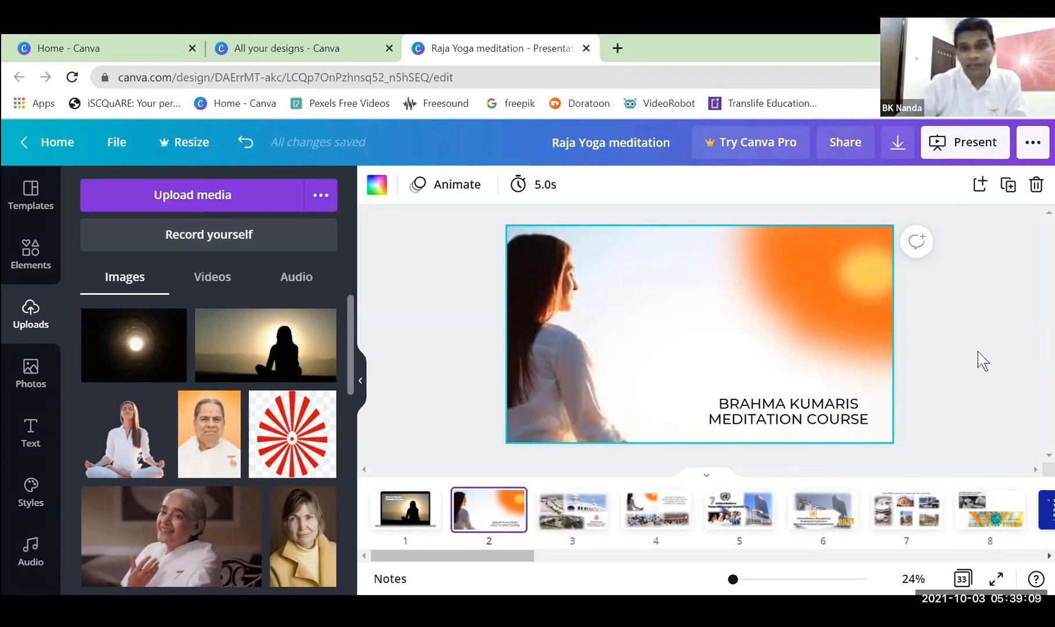
# Open page 3 with the Mt. Abu campus collage and look through the uploaded images for its source pictures.
pyautogui.click(596, 513)
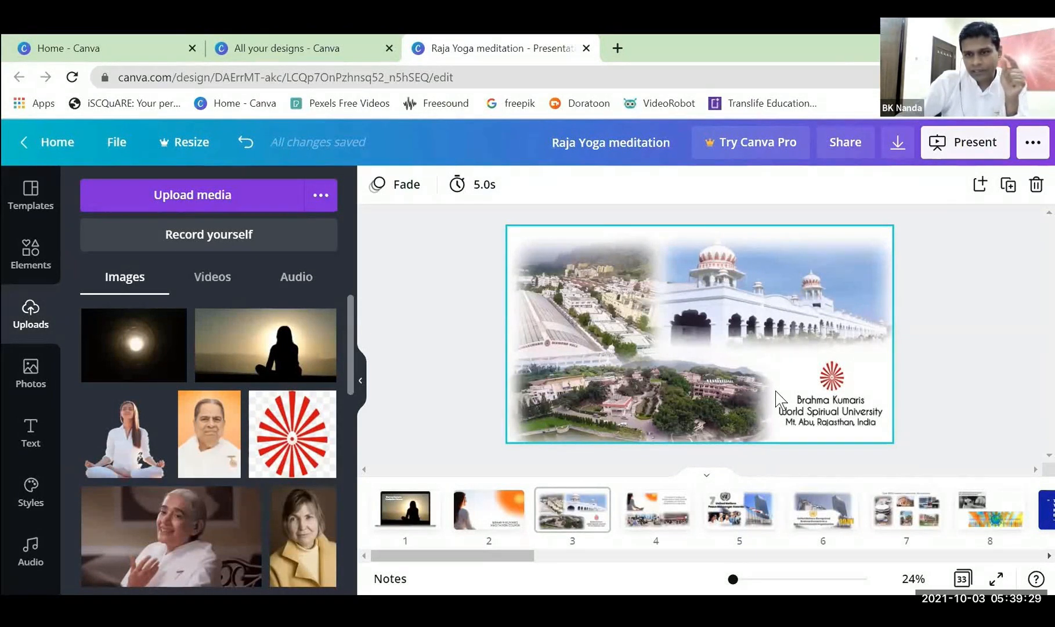
pyautogui.scroll(-2, 190, 412)
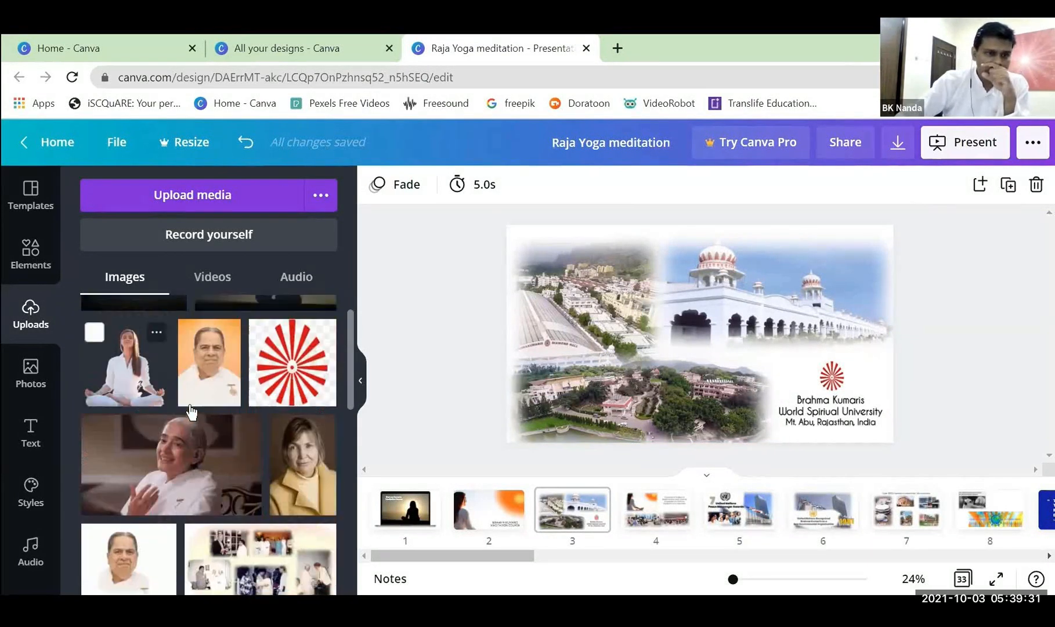
pyautogui.scroll(-10, 190, 412)
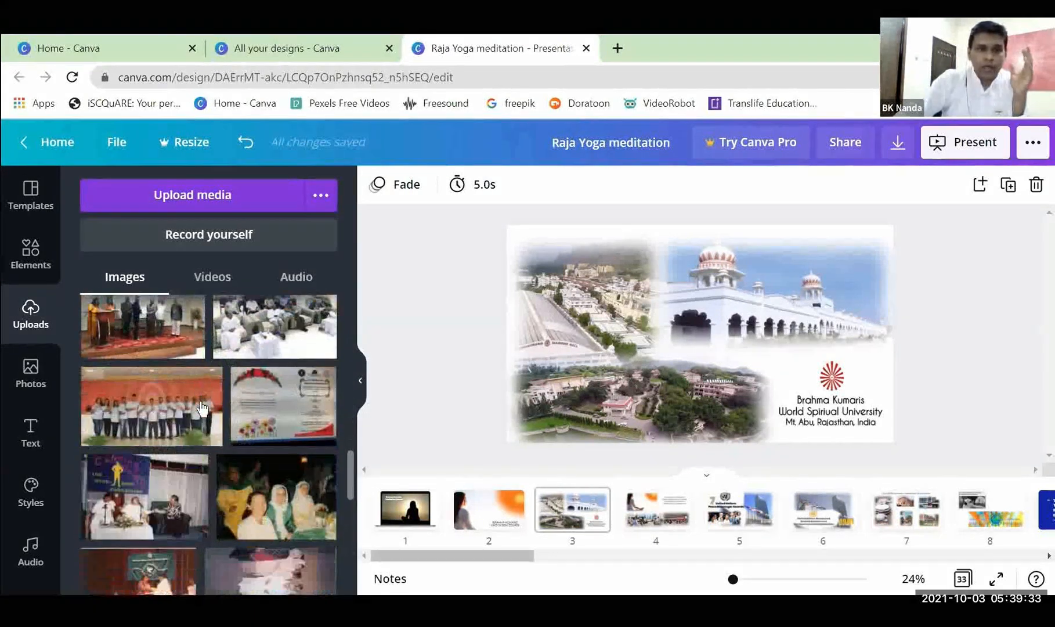
pyautogui.scroll(-10, 202, 408)
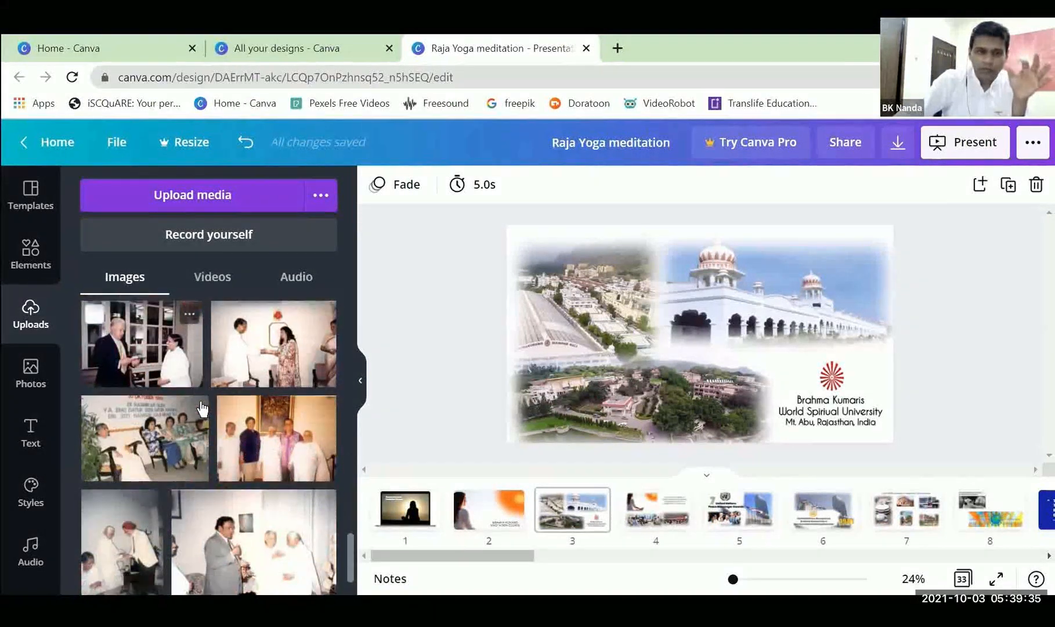
pyautogui.scroll(-10, 202, 408)
pyautogui.scroll(-10, 200, 408)
pyautogui.scroll(-10, 201, 408)
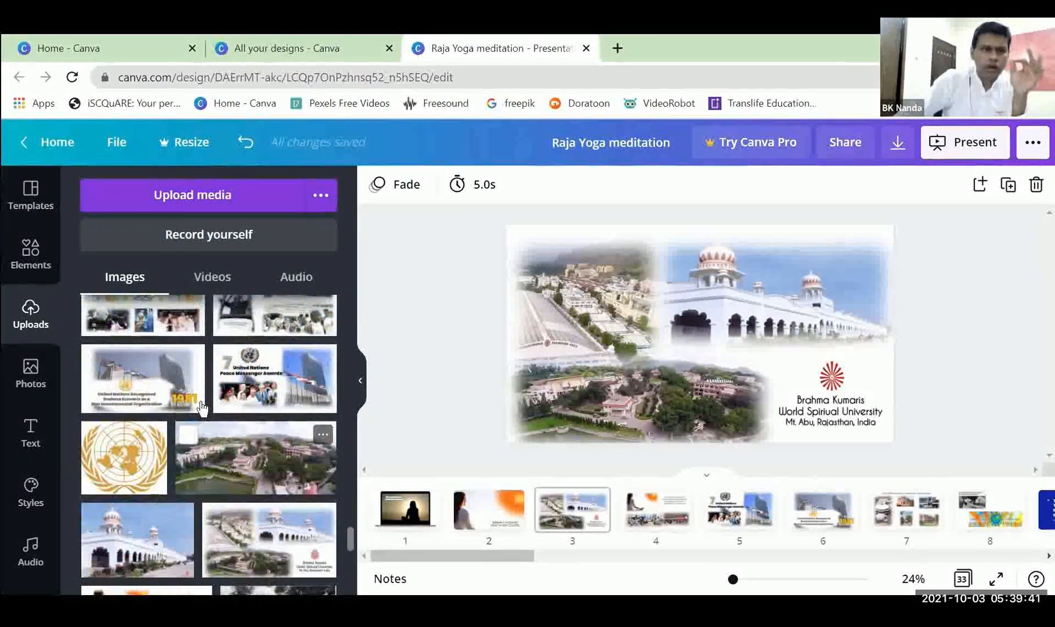
pyautogui.scroll(-5, 201, 408)
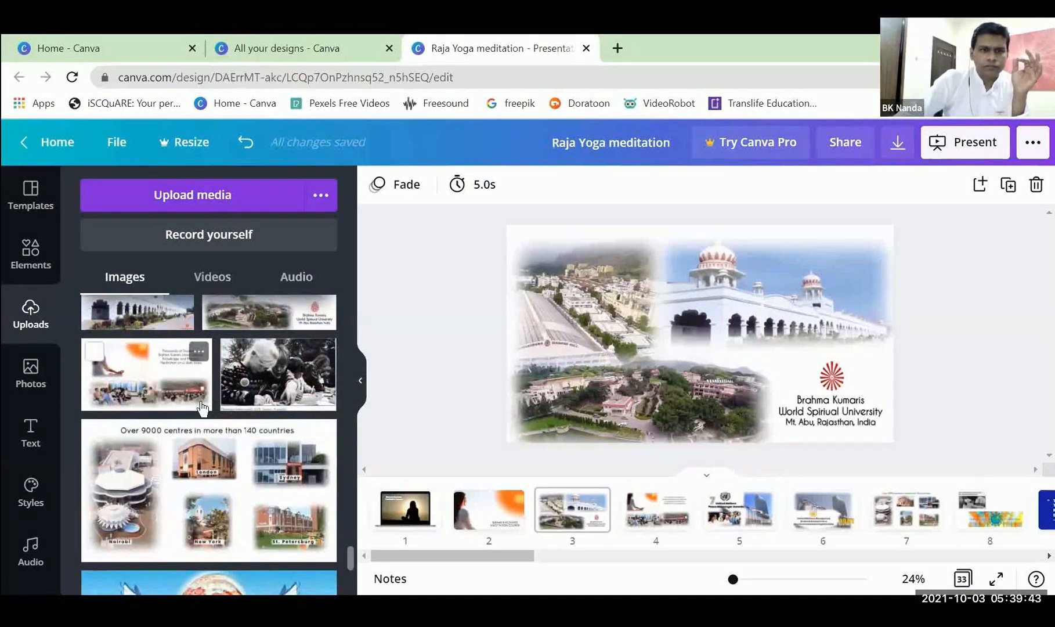
pyautogui.scroll(-5, 202, 407)
pyautogui.scroll(-5, 201, 408)
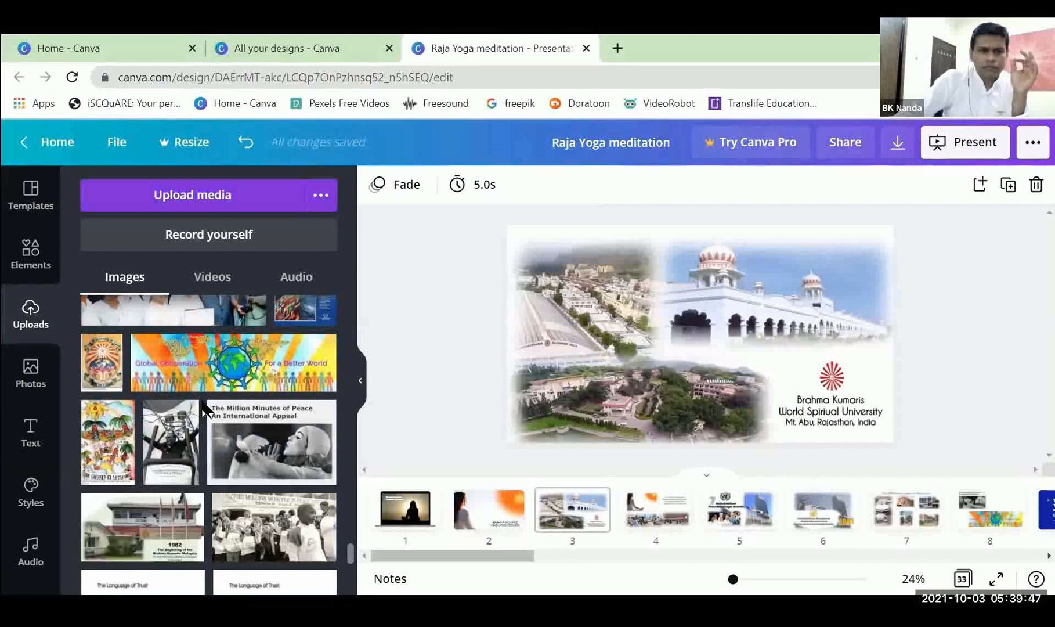
pyautogui.scroll(-10, 203, 409)
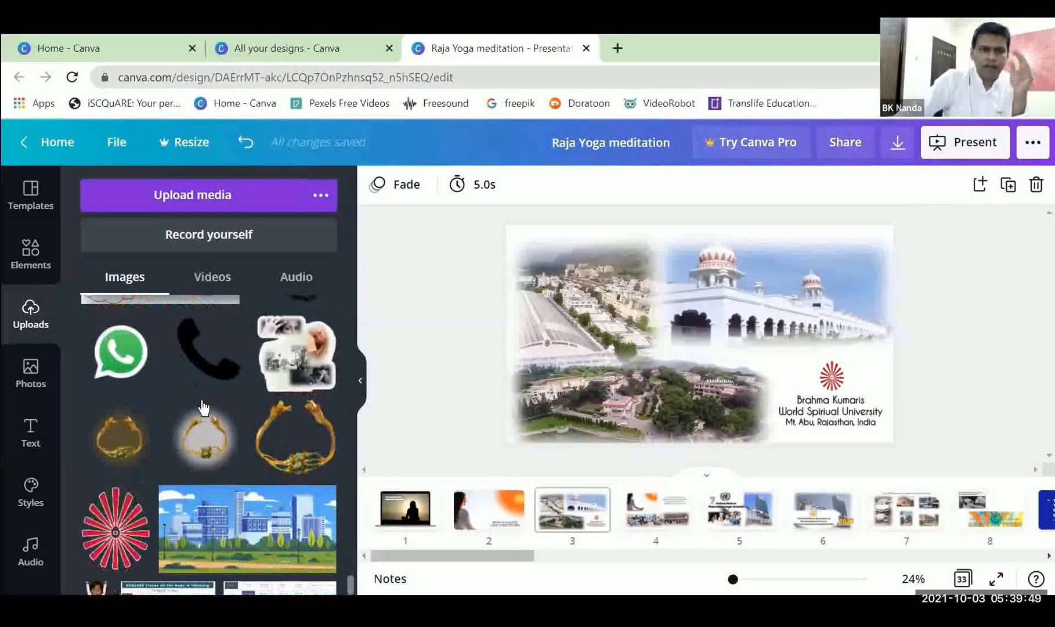
pyautogui.scroll(10, 203, 409)
pyautogui.scroll(10, 202, 408)
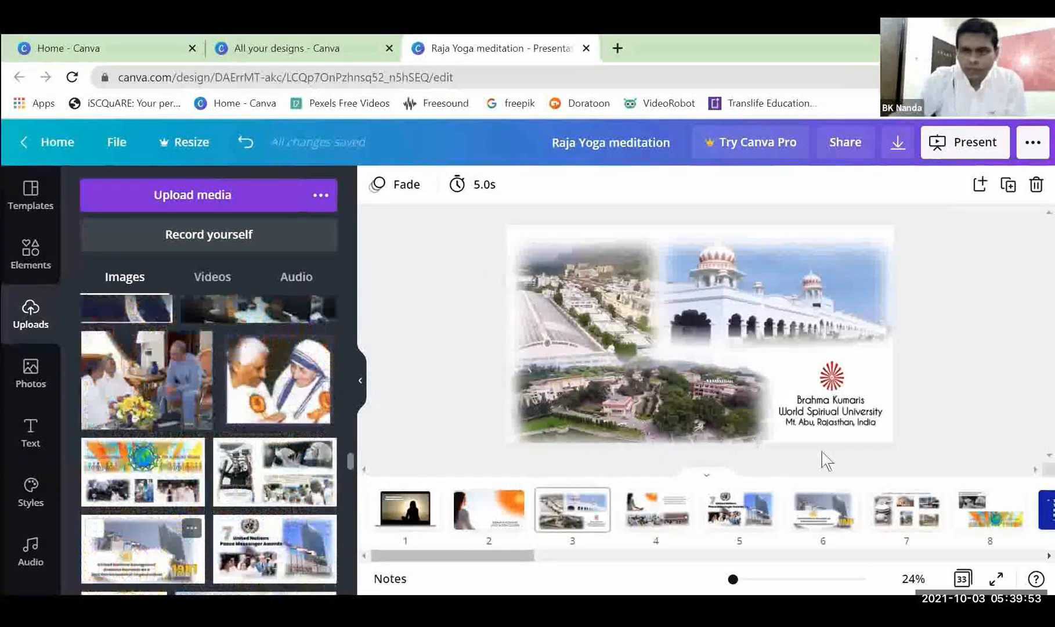
# View the meditation students collage on page 4 and the United Nations Peace Messenger Awards collage on page 5.
pyautogui.click(673, 518)
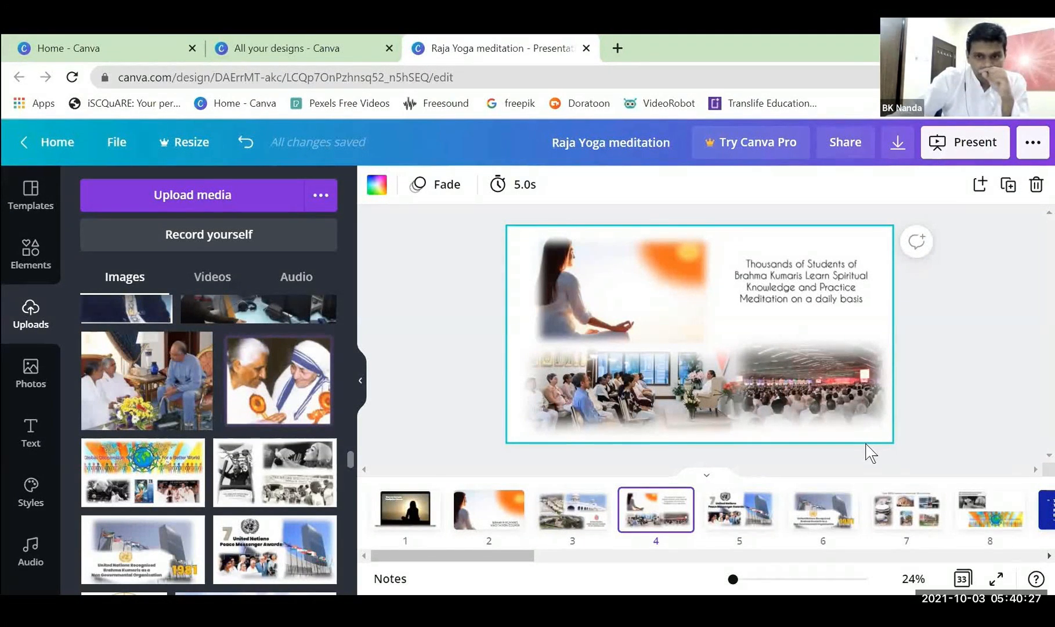
pyautogui.click(958, 382)
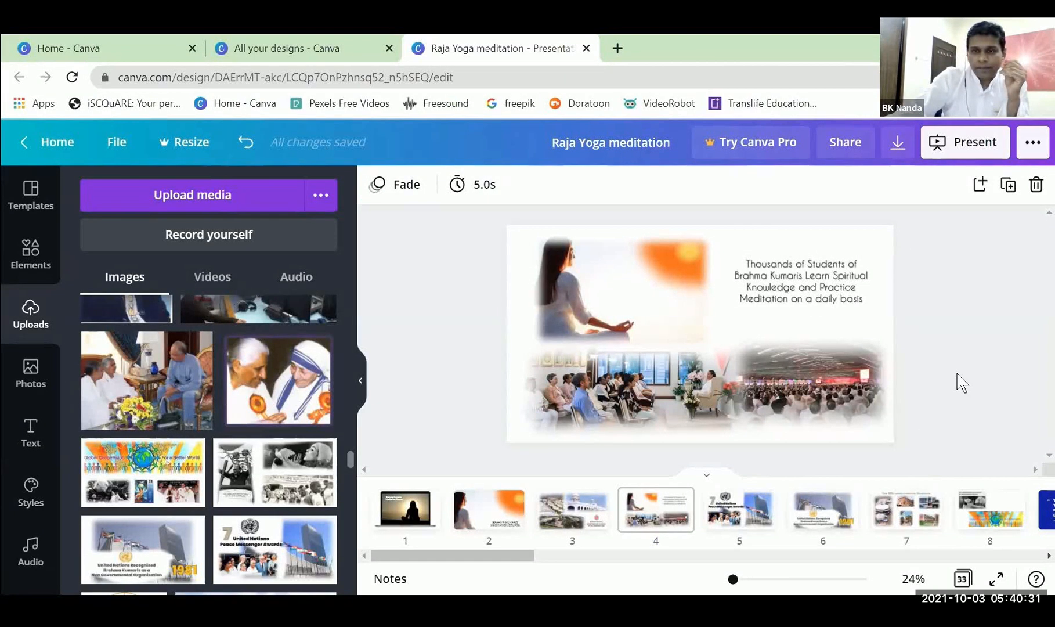
pyautogui.click(736, 510)
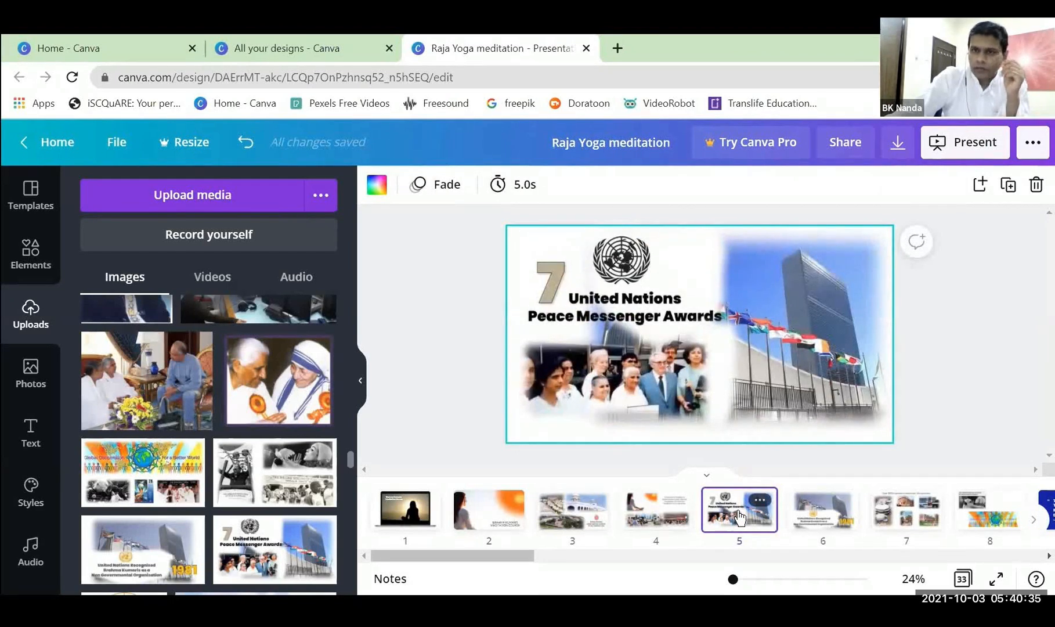
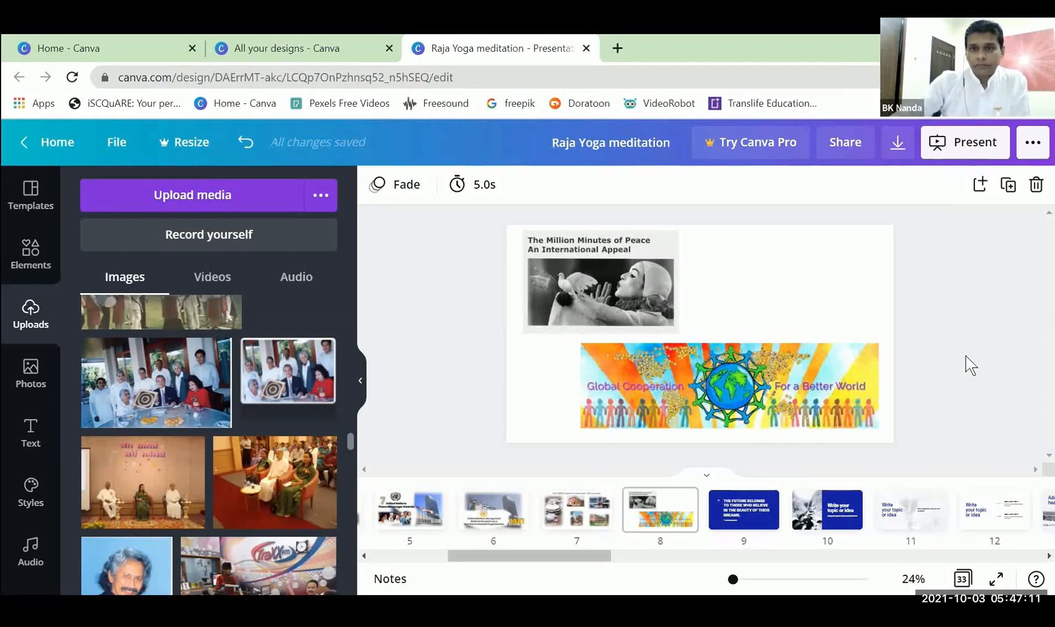
# View the collage of centres in more than 140 countries on page 7.
pyautogui.click(563, 522)
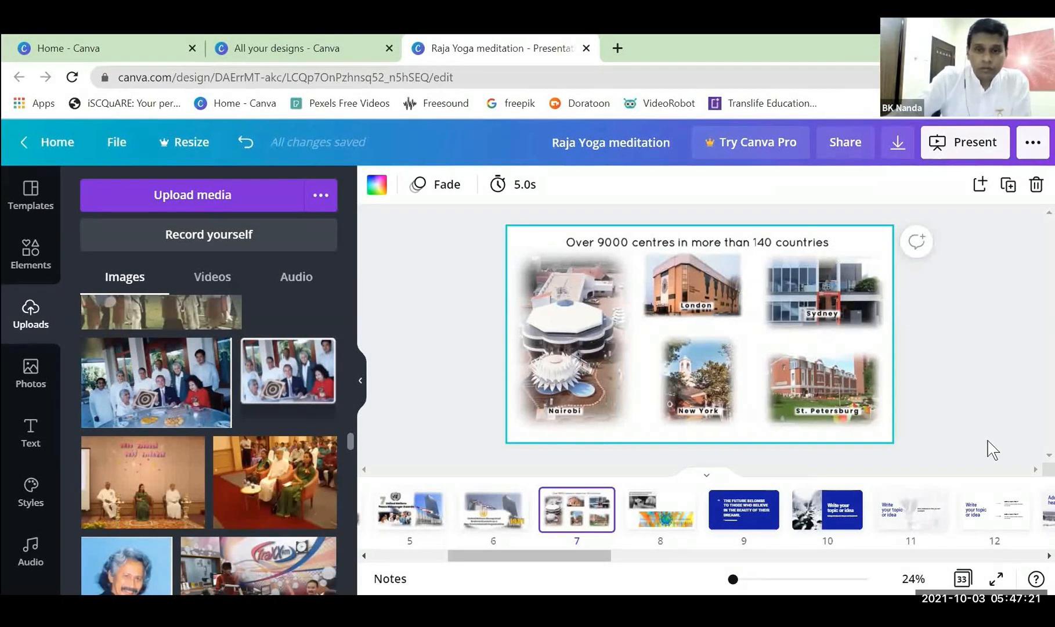
pyautogui.click(629, 298)
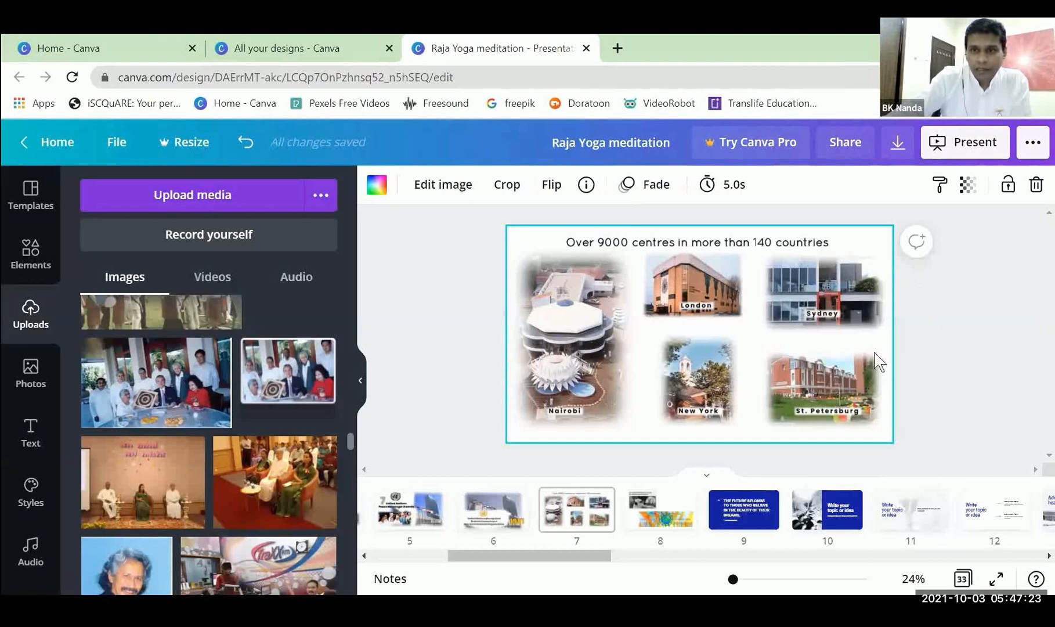
# Open page 9 with the Eleanor Roosevelt quote, select its blue background and show the background library.
pyautogui.click(761, 502)
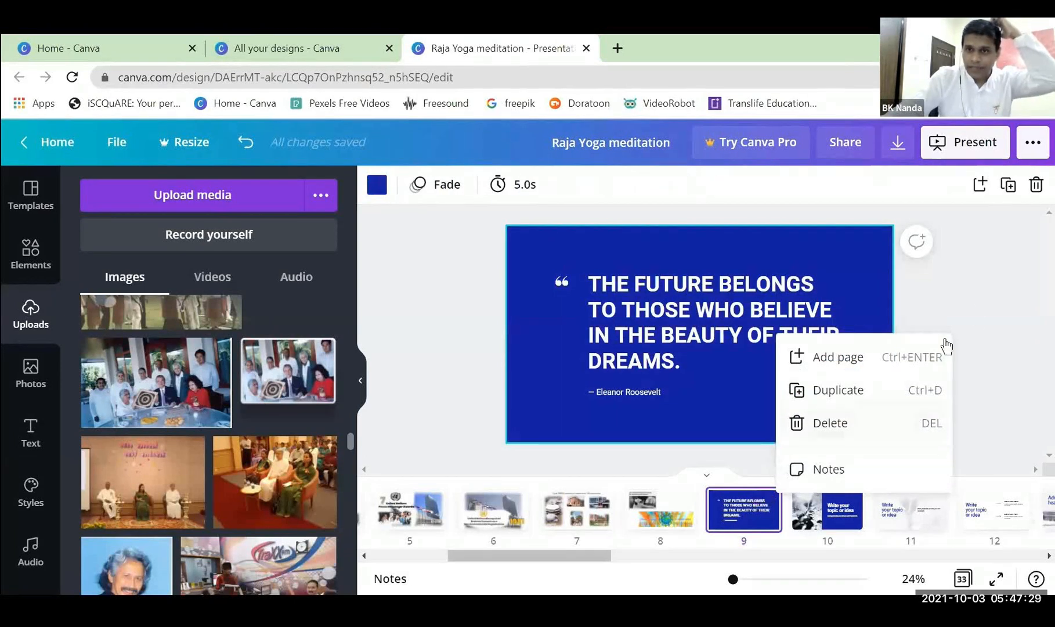
pyautogui.click(976, 309)
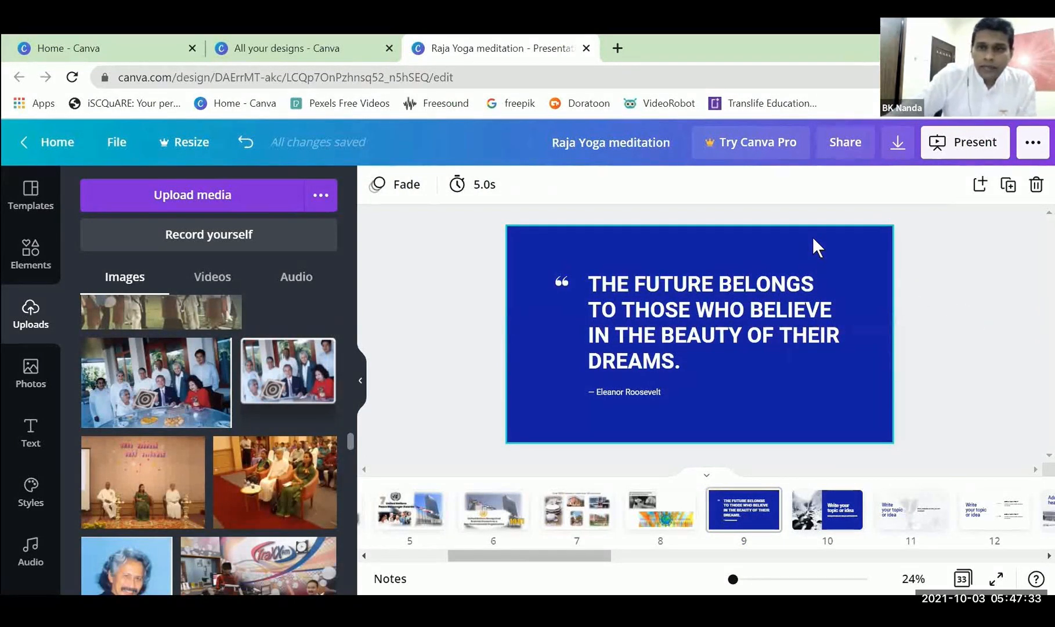
pyautogui.click(560, 241)
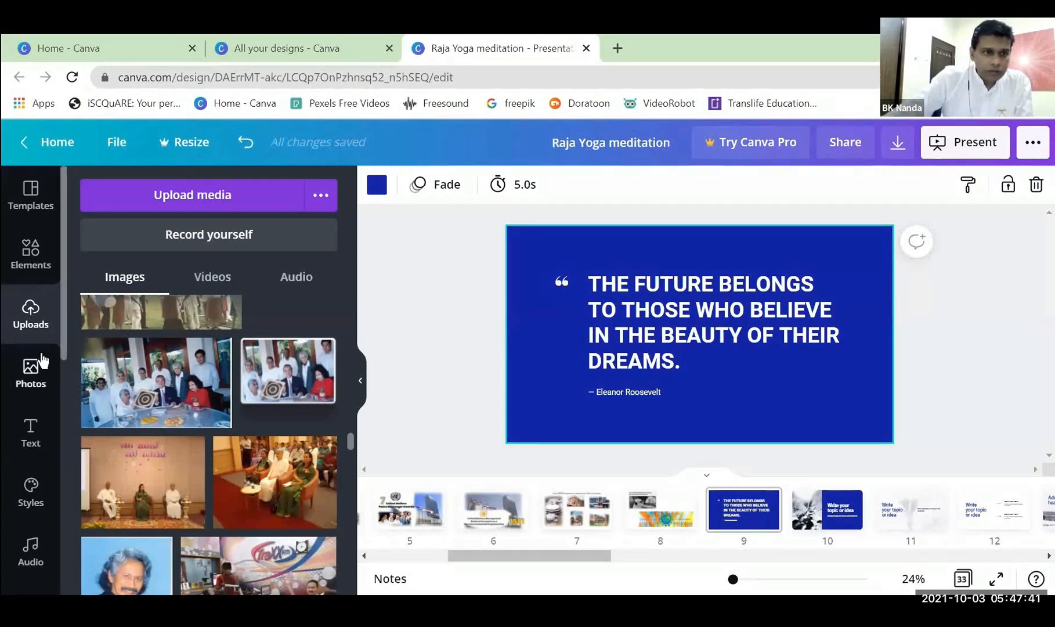
pyautogui.scroll(-3, 38, 360)
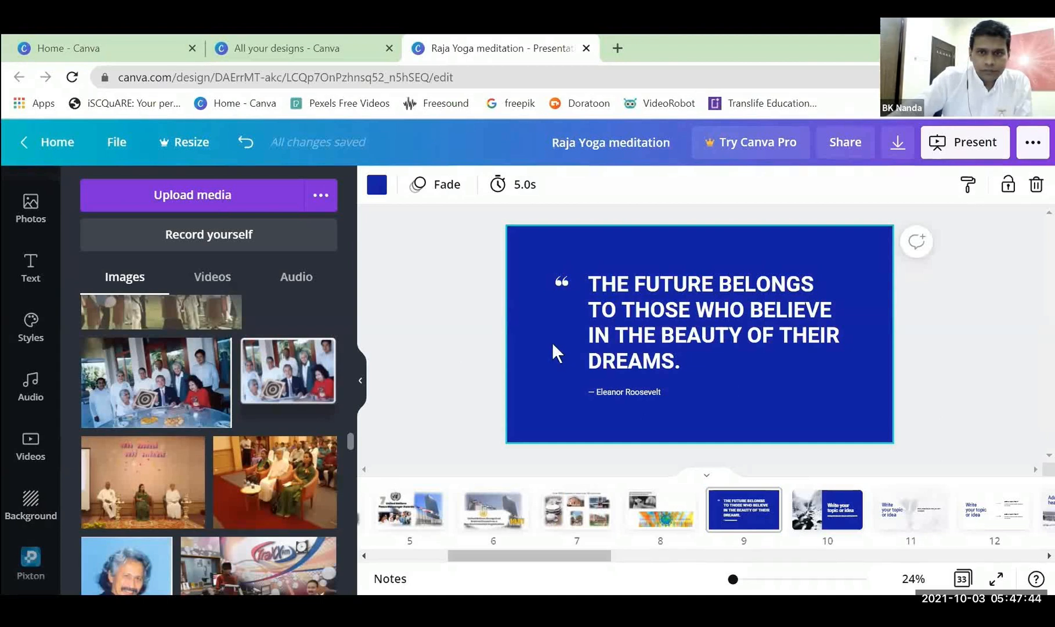
pyautogui.click(33, 499)
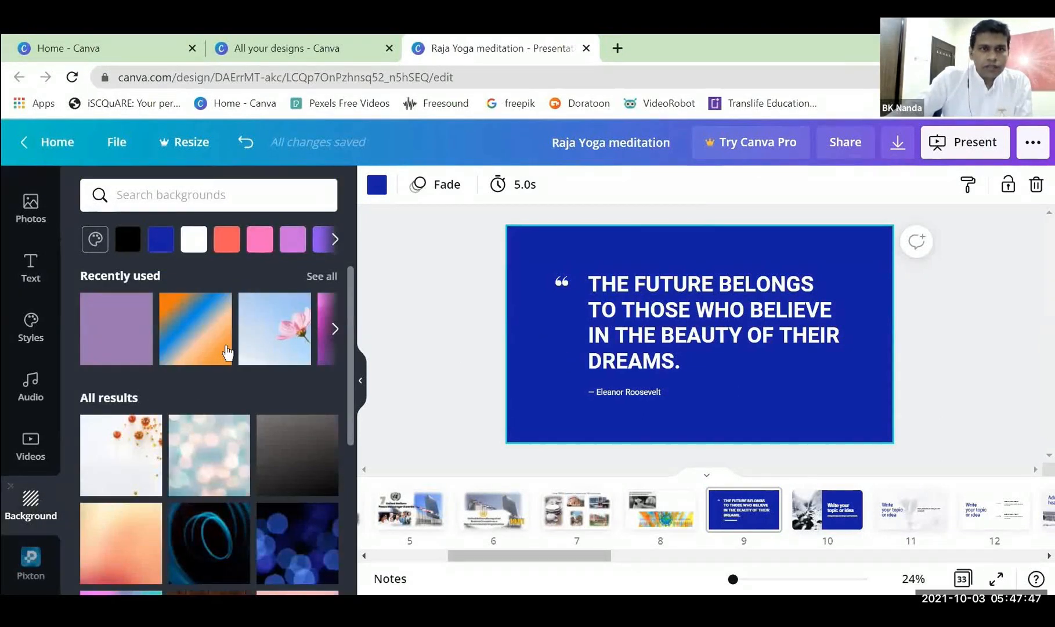
# Try the pink flower on blue sky, green fern, pink water splash and grey wood backgrounds on page 9.
pyautogui.scroll(-6, 227, 352)
pyautogui.scroll(-3, 227, 352)
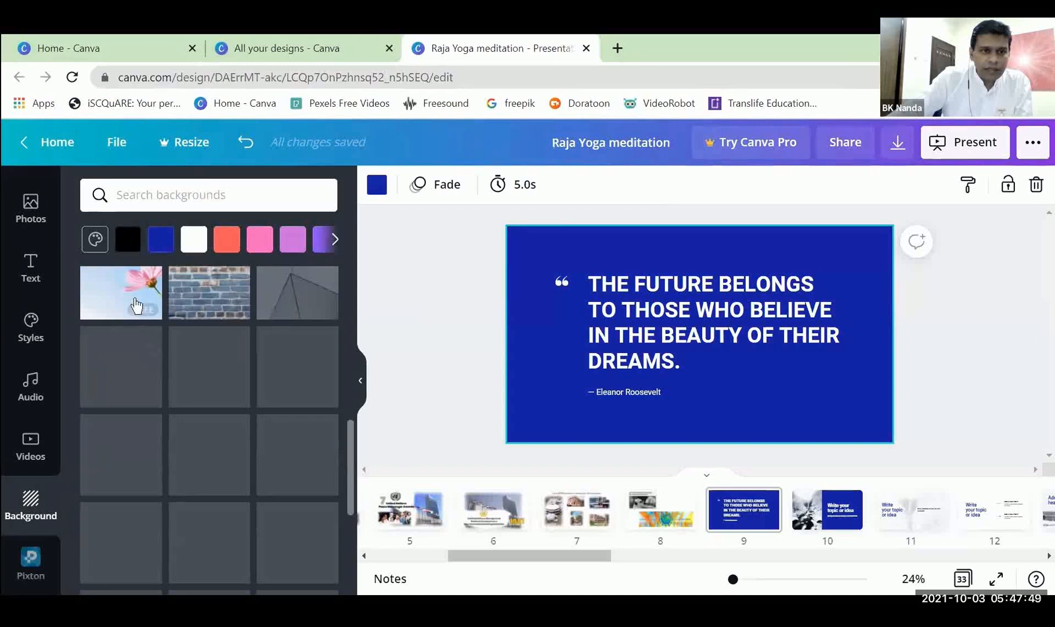
pyautogui.scroll(4, 108, 441)
pyautogui.click(108, 448)
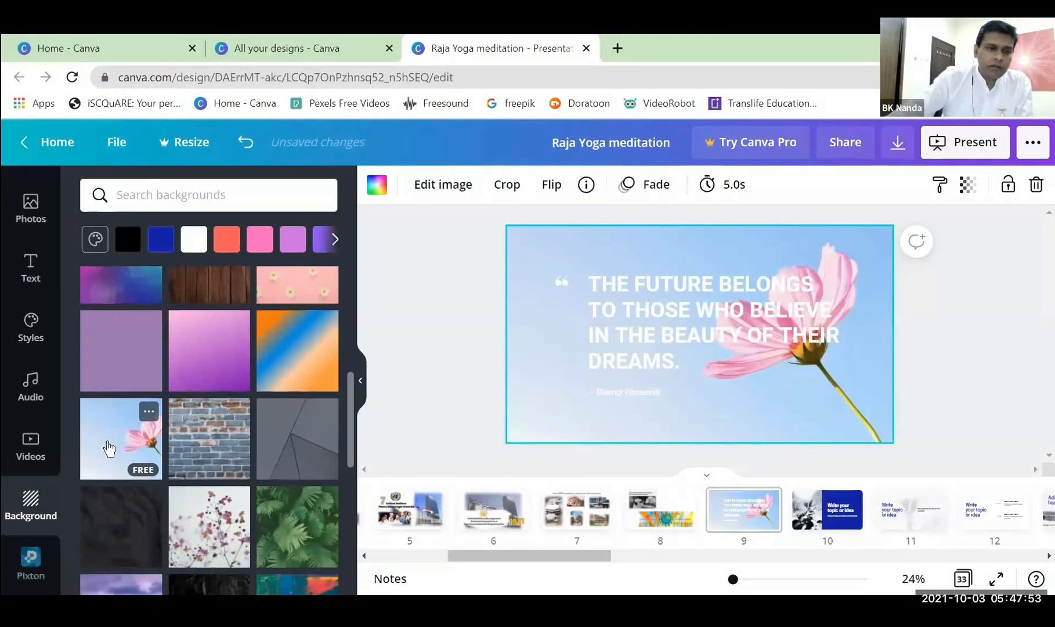
pyautogui.scroll(-5, 231, 372)
pyautogui.click(319, 304)
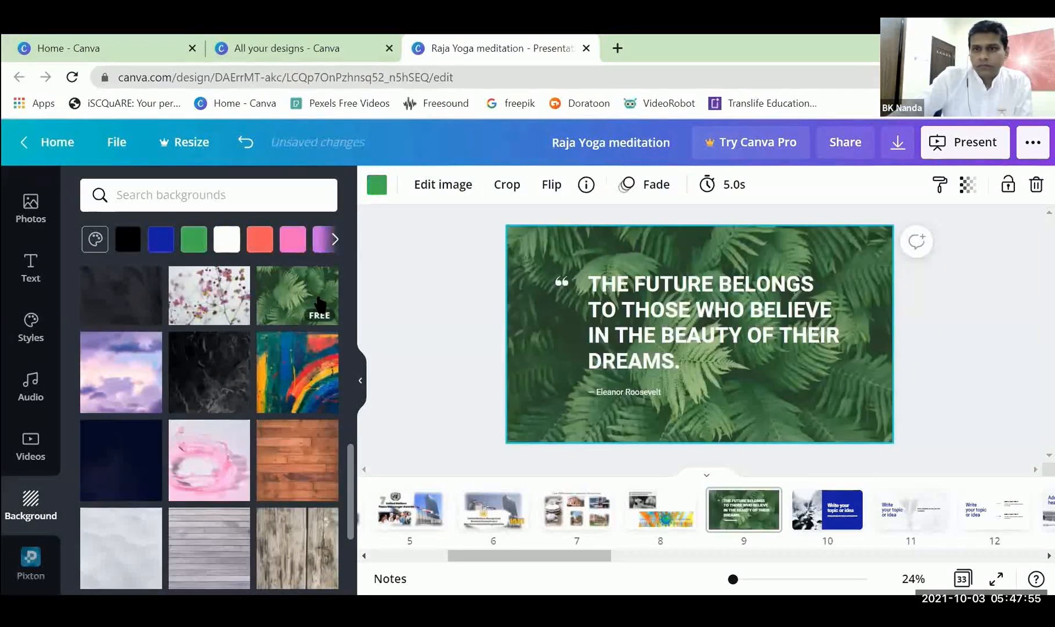
pyautogui.click(204, 473)
pyautogui.scroll(-5, 201, 476)
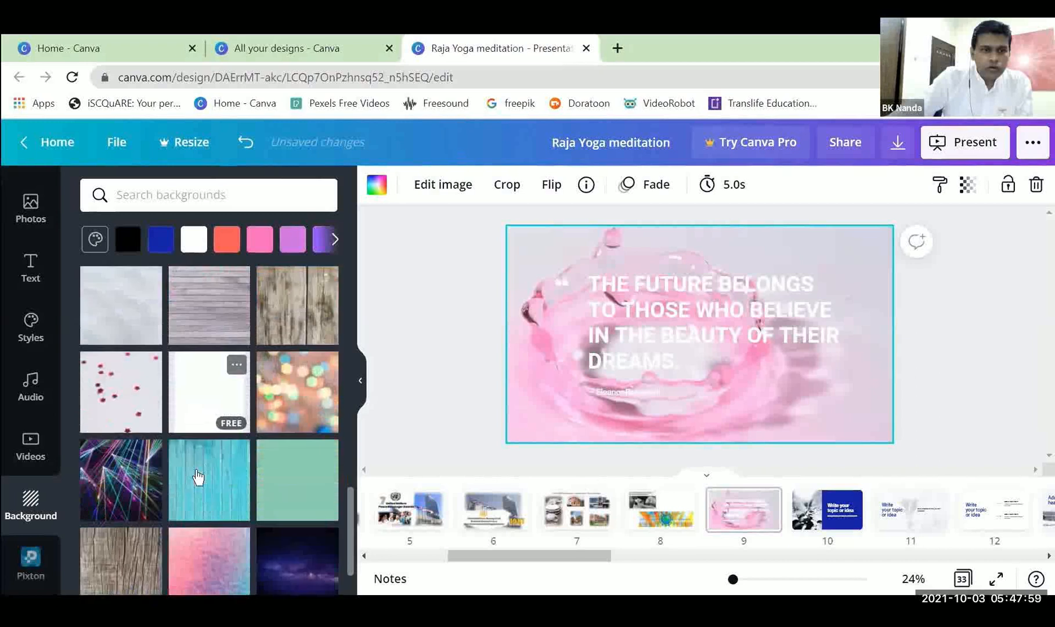
pyautogui.scroll(-2, 145, 492)
pyautogui.click(133, 439)
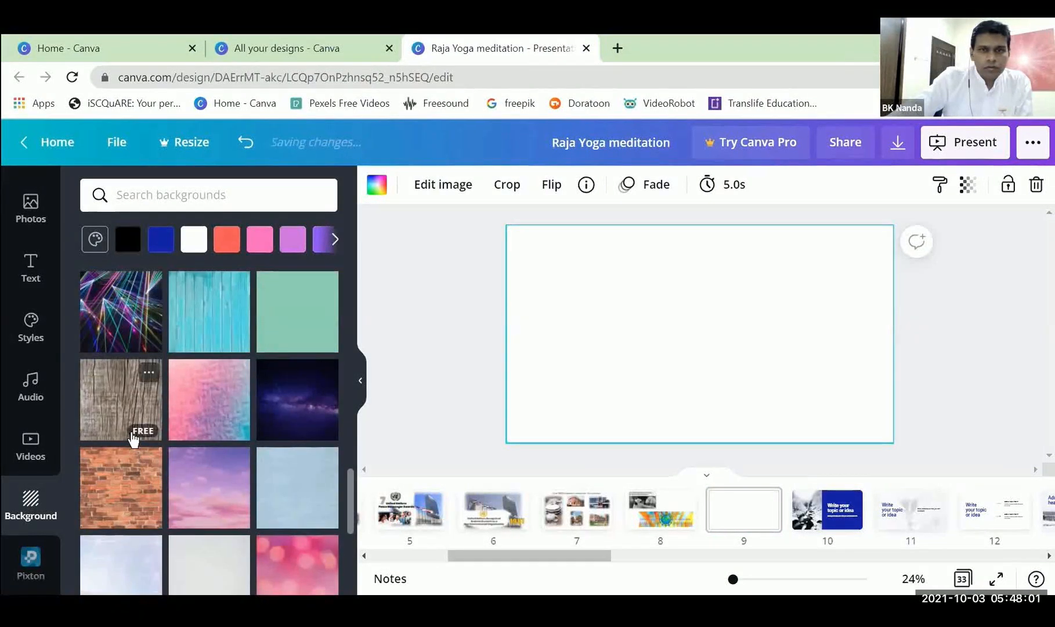
# Apply the dark blue textured background to page 9.
pyautogui.scroll(-1, 133, 439)
pyautogui.scroll(-3, 133, 439)
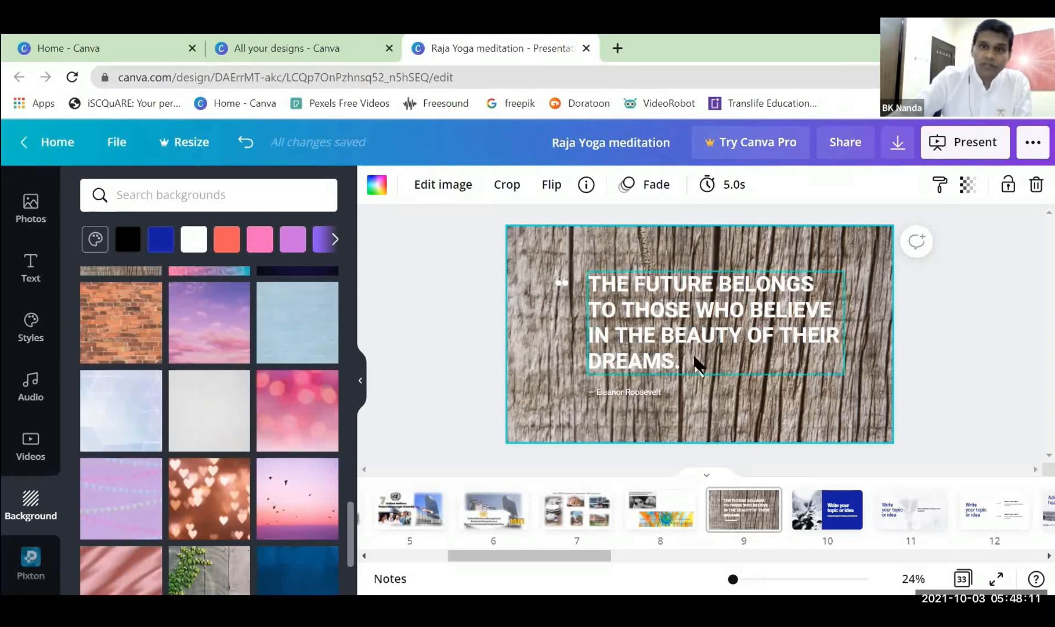
pyautogui.scroll(-2, 116, 499)
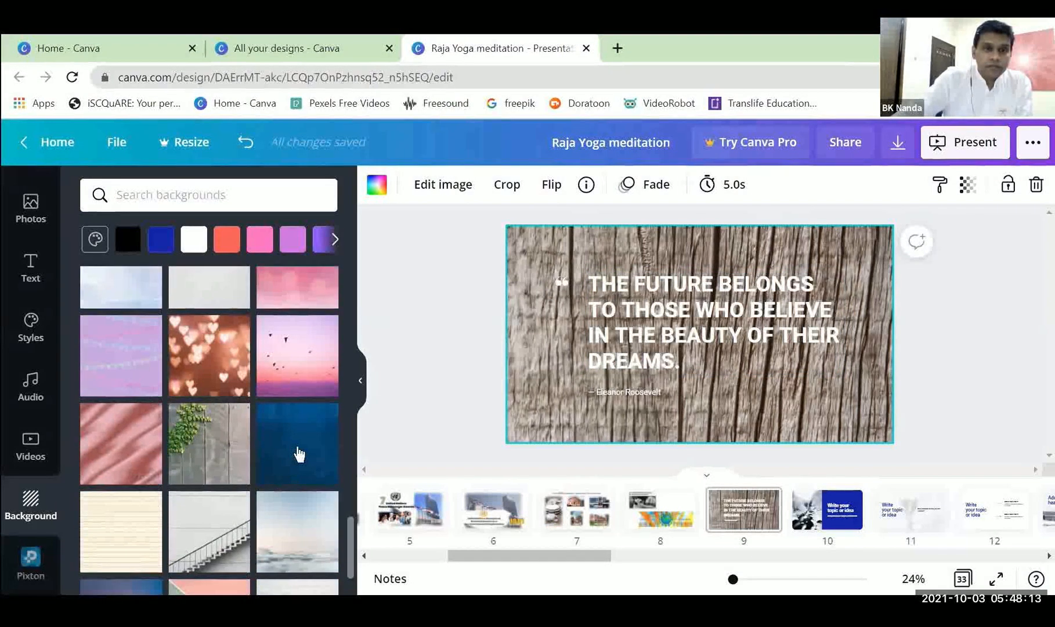
pyautogui.click(297, 451)
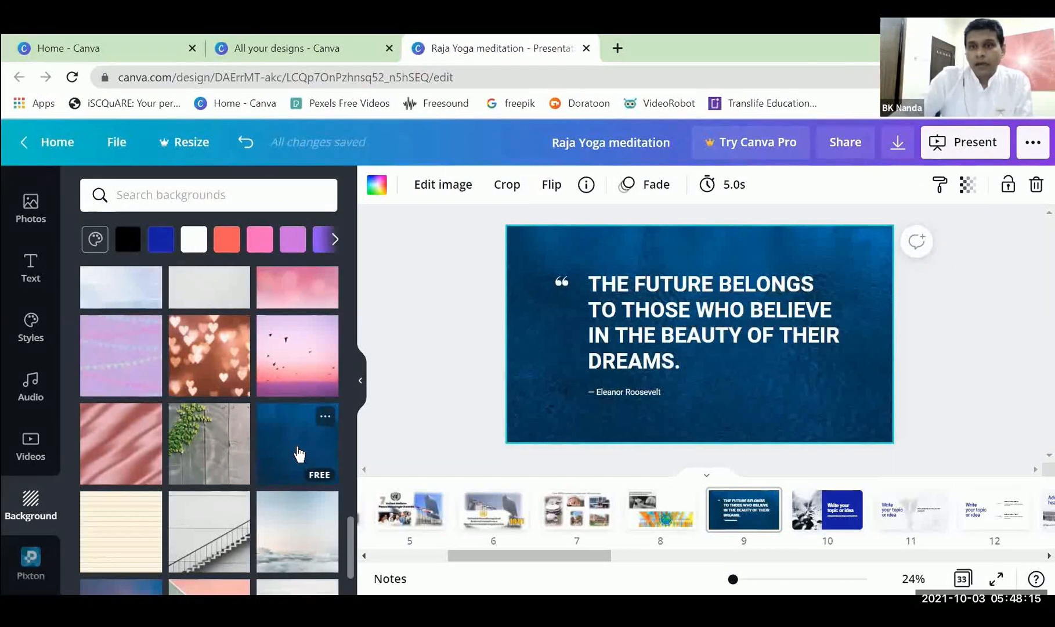
# Shrink the quote text on page 9 and place it in the lower-right corner of the page.
pyautogui.click(936, 375)
pyautogui.click(738, 353)
pyautogui.moveTo(844, 377); pyautogui.dragTo(818, 439)
# Delete the Eleanor Roosevelt attribution and the quotation mark graphic from page 9.
pyautogui.moveTo(459, 247); pyautogui.dragTo(702, 426)
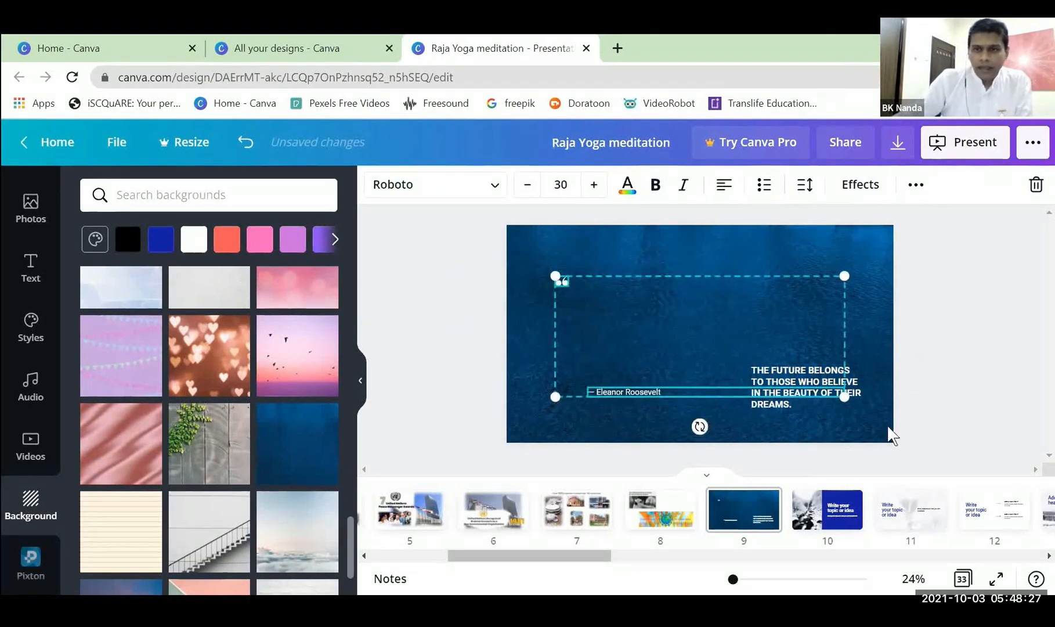
pyautogui.click(682, 408)
pyautogui.click(650, 397)
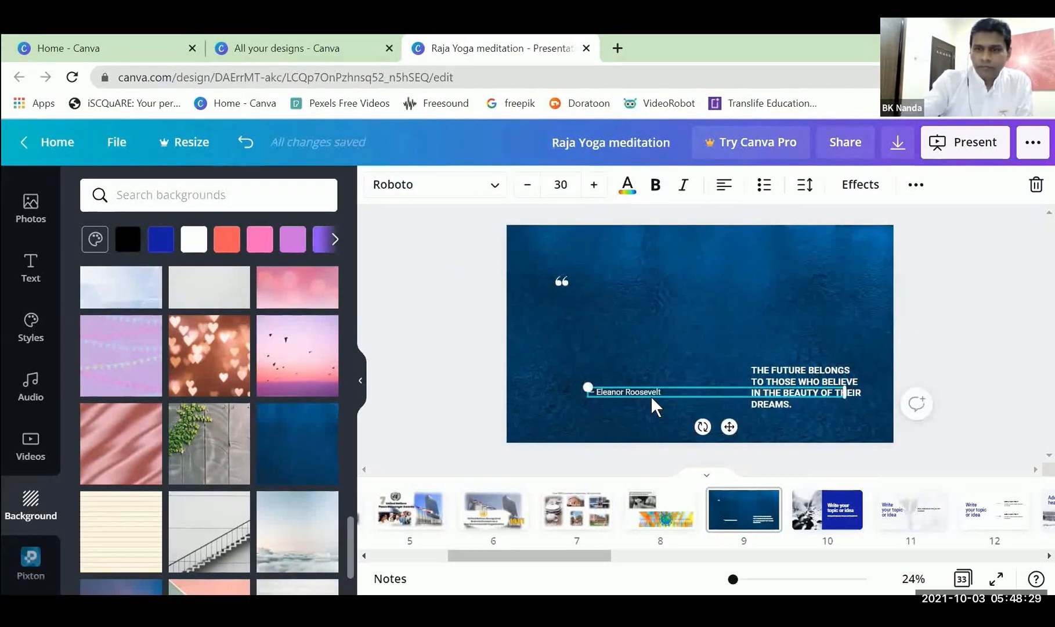
pyautogui.press('Delete')
pyautogui.click(561, 282)
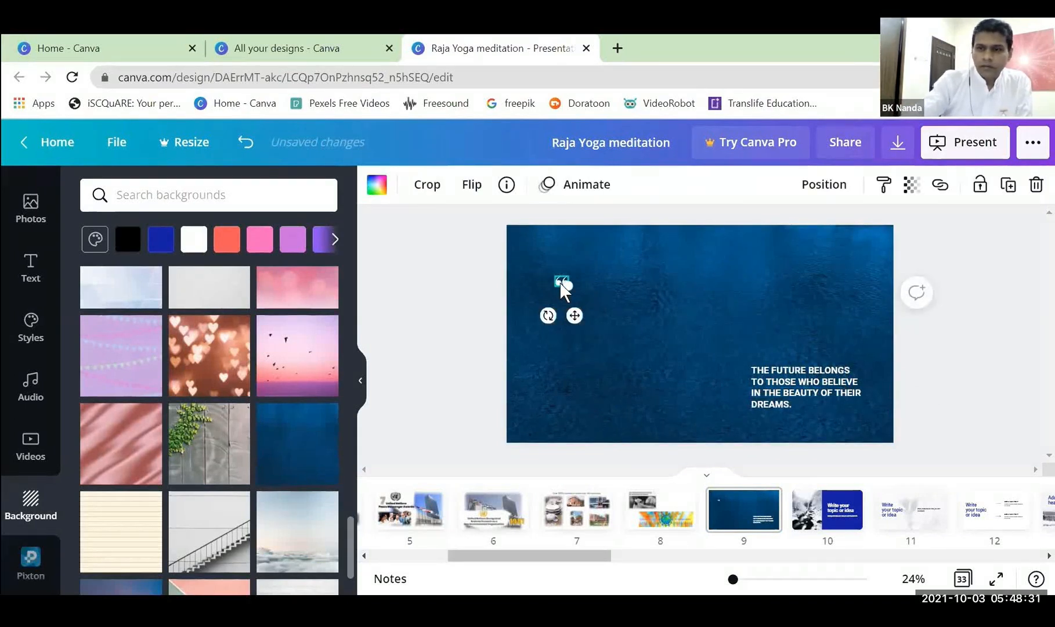
pyautogui.press('Delete')
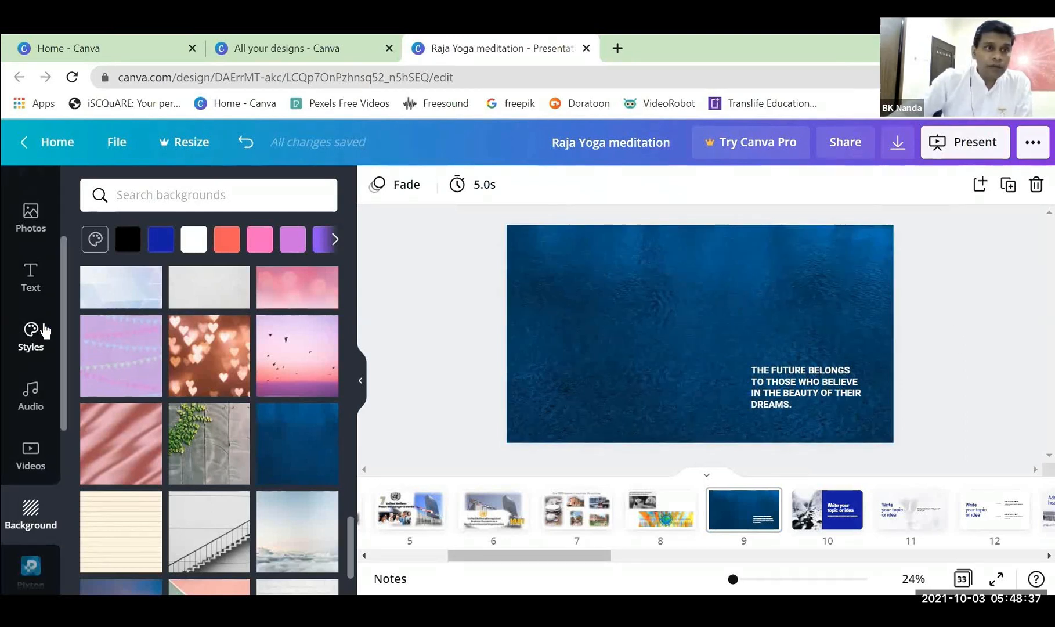
# Add the uploaded cutout of the woman meditating in white to page 9, placed on the left half and enlarged.
pyautogui.scroll(3, 35, 308)
pyautogui.click(32, 310)
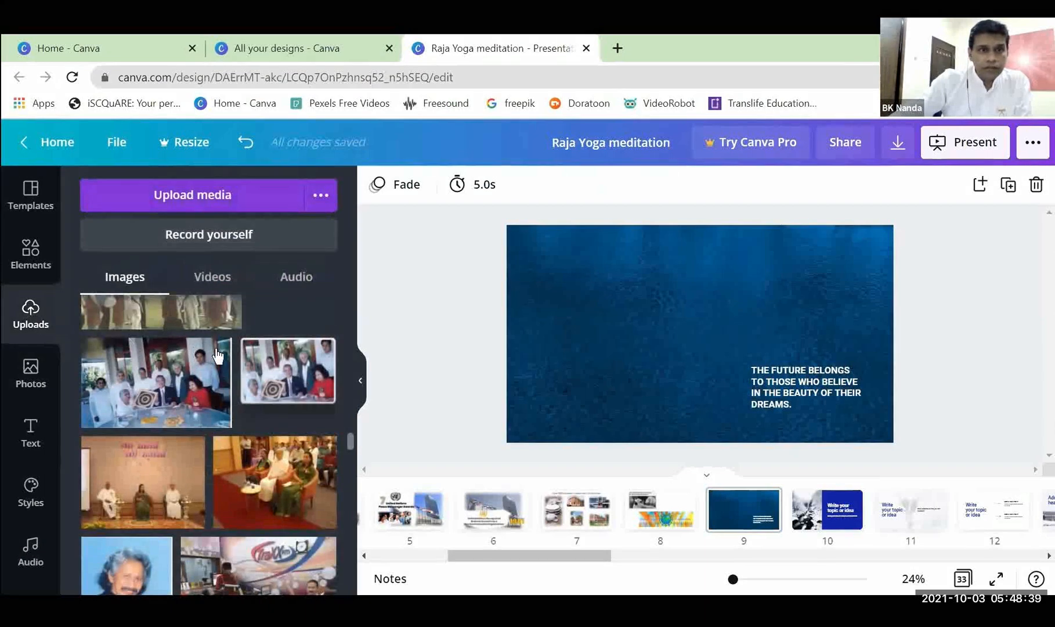
pyautogui.scroll(10, 220, 351)
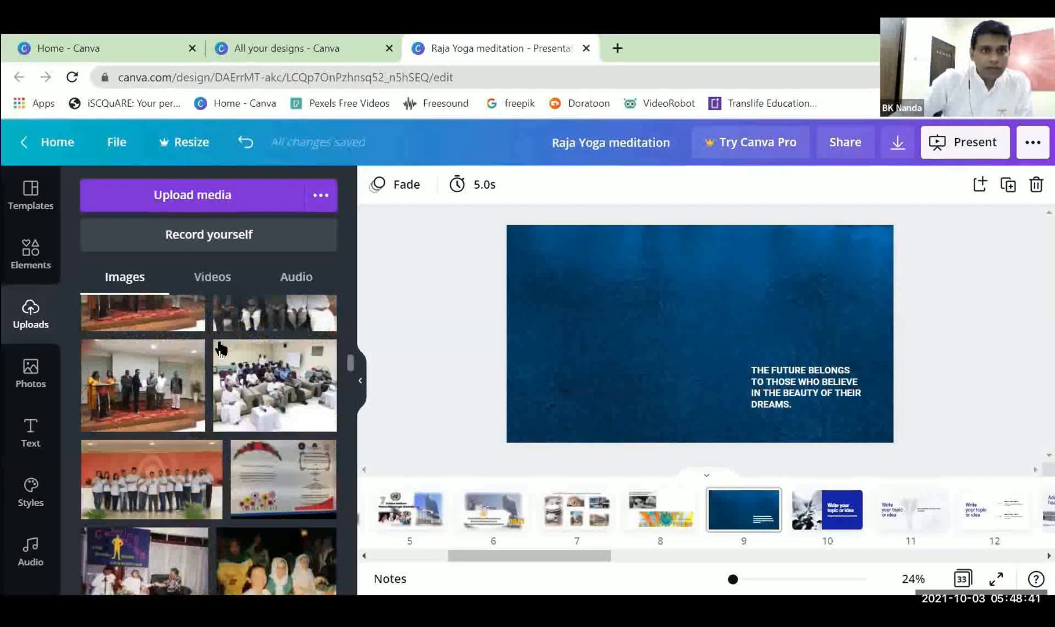
pyautogui.scroll(4, 220, 351)
pyautogui.click(125, 435)
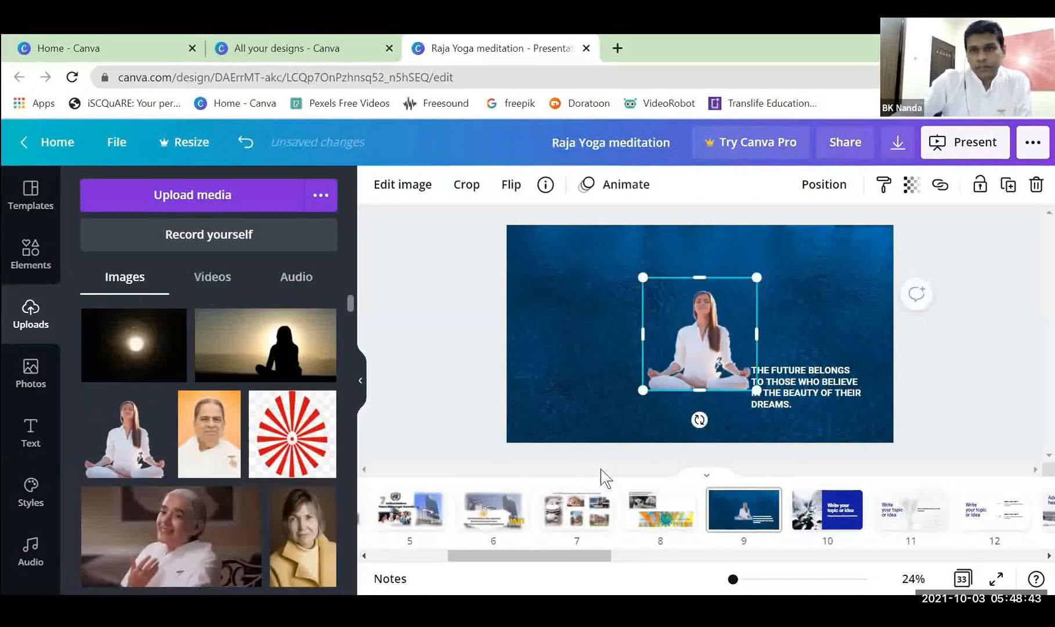
pyautogui.moveTo(704, 369); pyautogui.dragTo(601, 357)
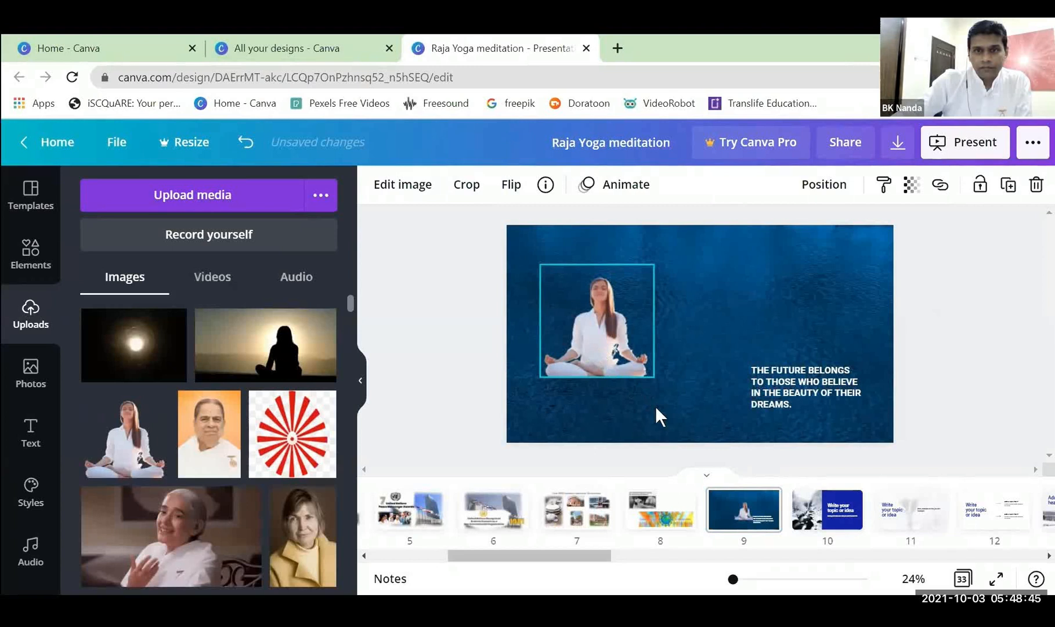
pyautogui.moveTo(653, 378)
pyautogui.mouseDown()
pyautogui.moveTo(697, 417)
pyautogui.moveTo(656, 385)
pyautogui.mouseUp()
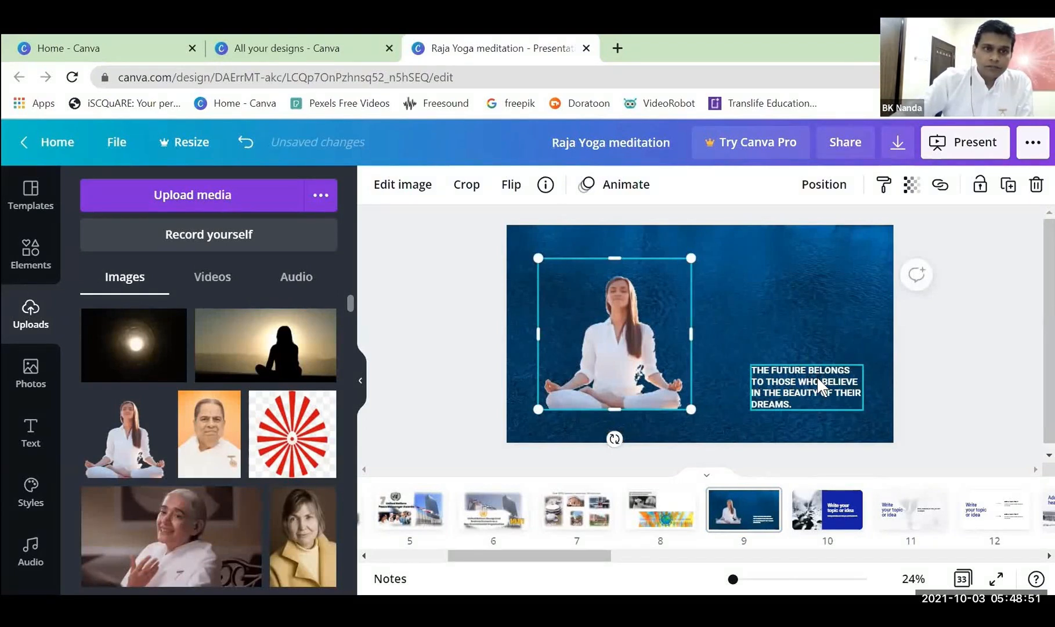
pyautogui.click(954, 396)
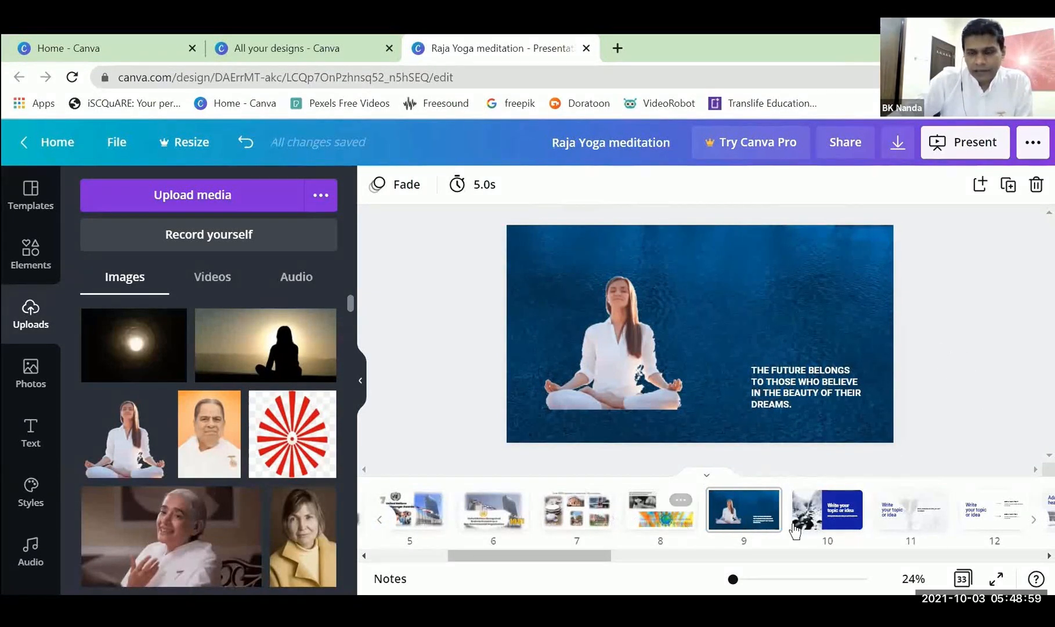
# Review pages 2 to 6, from the Brahma Kumaris meditation course title to the United Nations recognition page.
pyautogui.moveTo(586, 558)
pyautogui.mouseDown()
pyautogui.moveTo(438, 572)
pyautogui.moveTo(569, 555)
pyautogui.mouseUp()
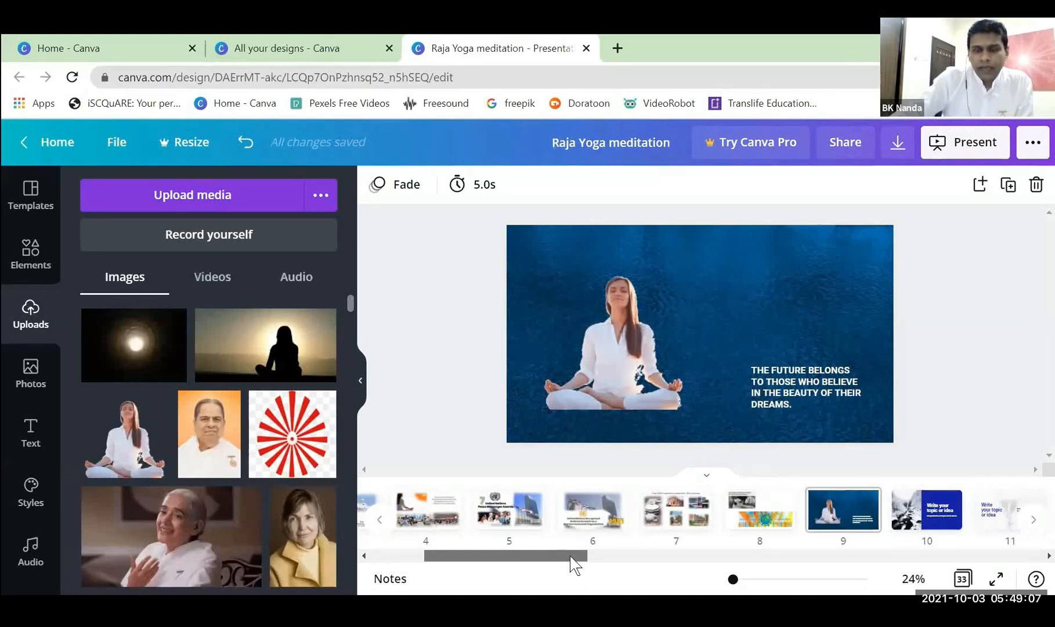
pyautogui.moveTo(569, 556); pyautogui.dragTo(606, 555)
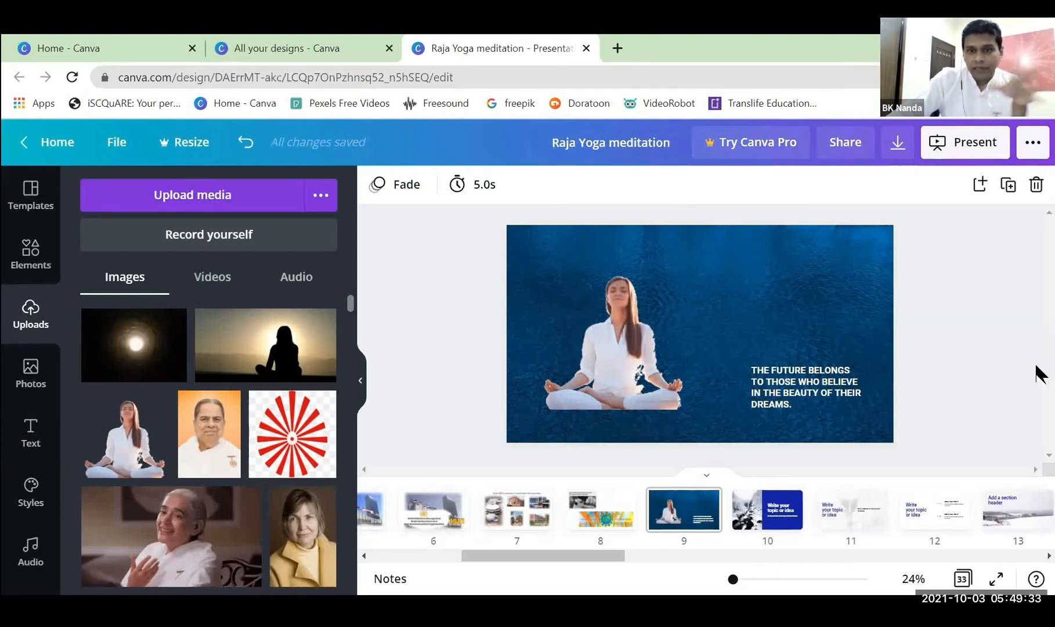
pyautogui.moveTo(574, 556); pyautogui.dragTo(405, 549)
pyautogui.click(495, 524)
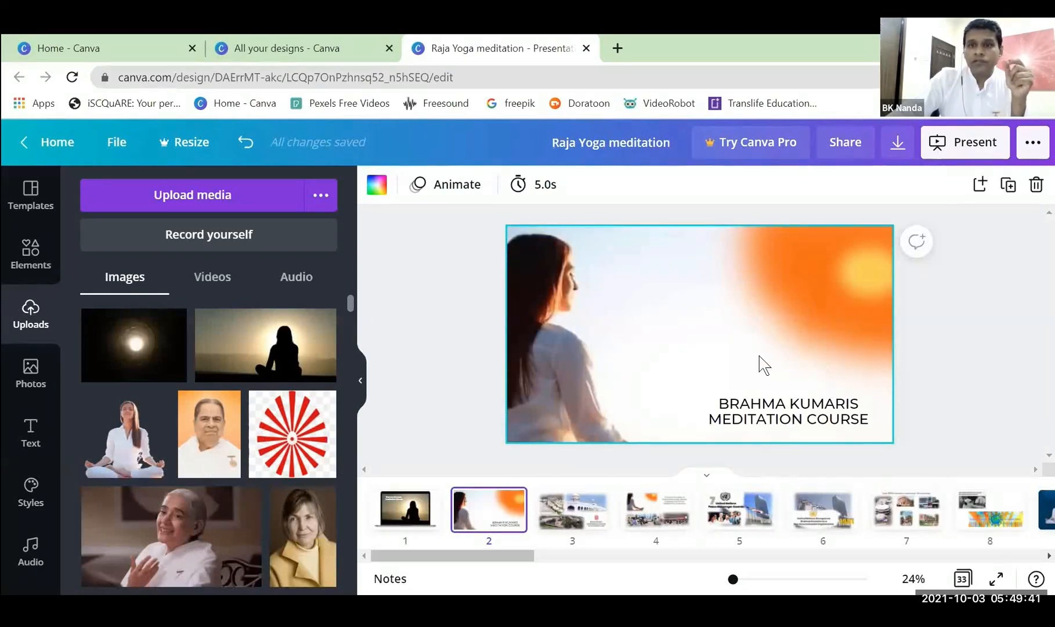
pyautogui.click(571, 529)
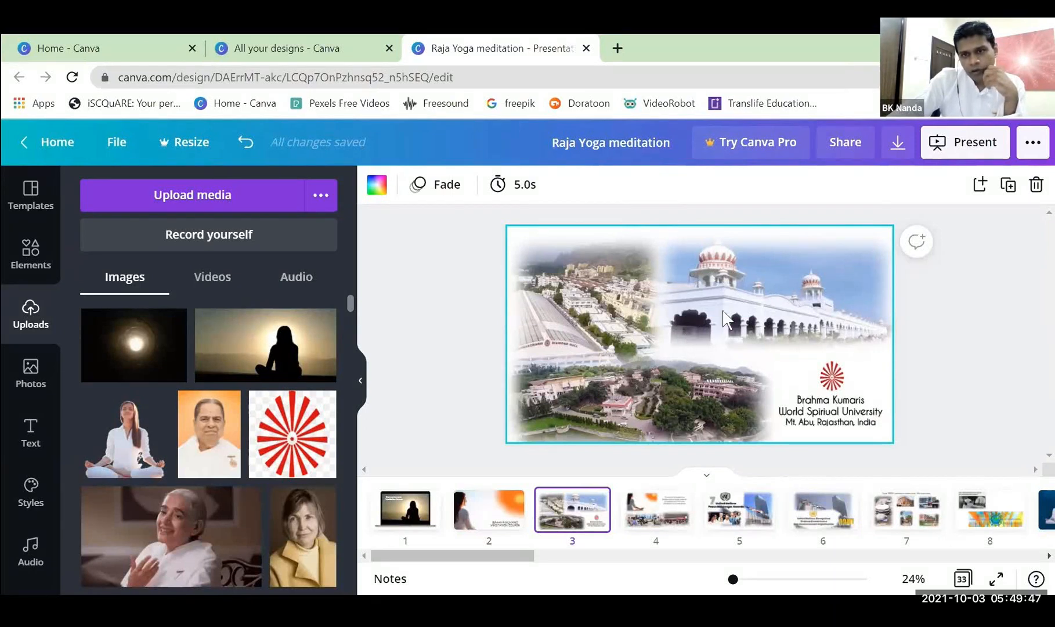
pyautogui.click(653, 519)
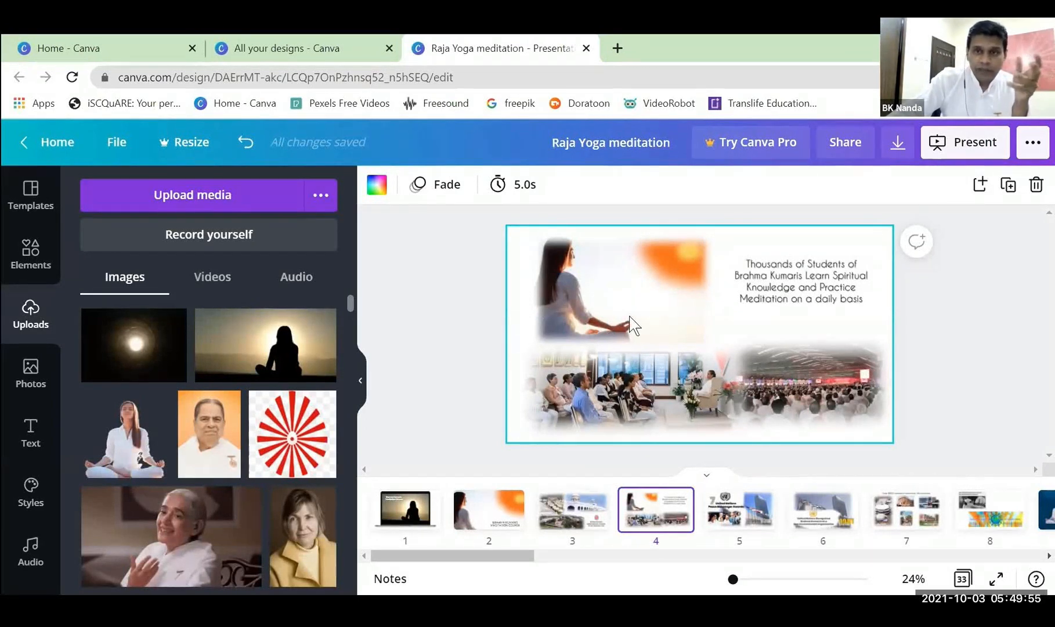
pyautogui.click(727, 517)
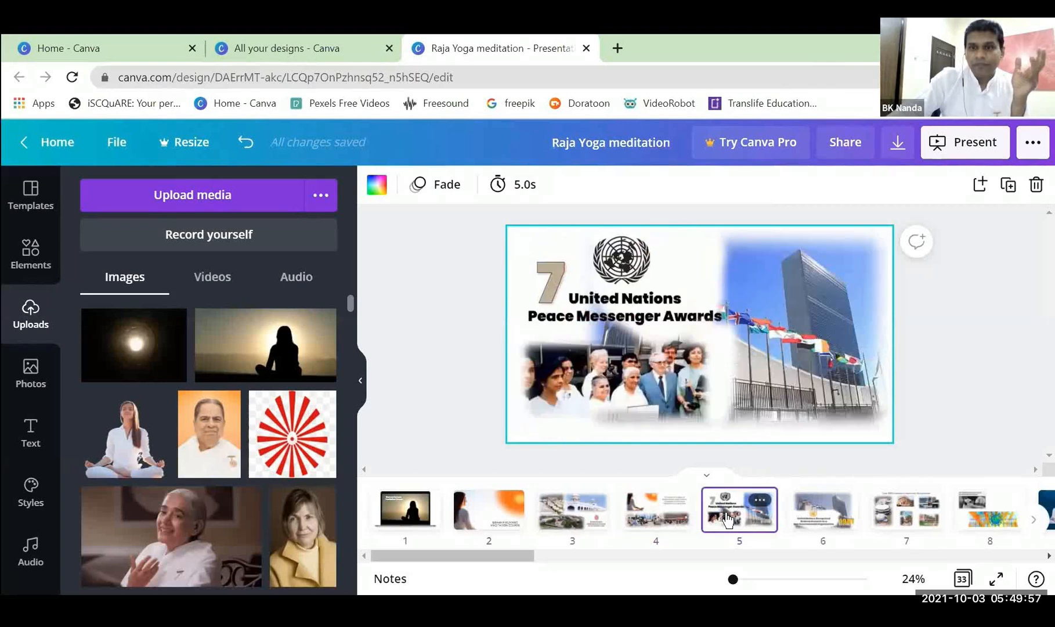
pyautogui.click(824, 513)
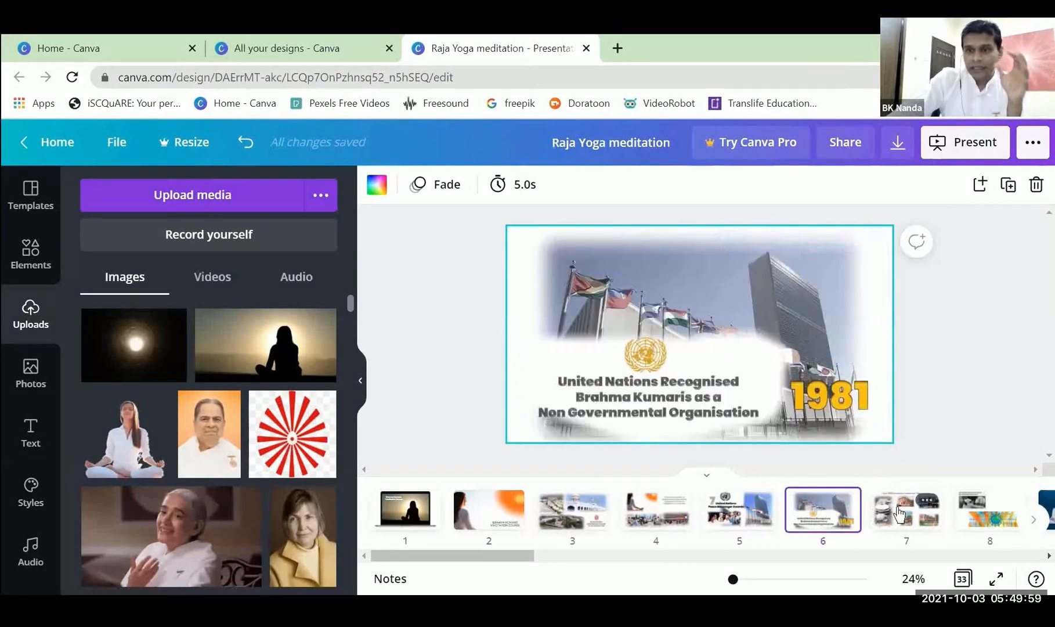
# Set the display timing of page 7 with the worldwide centres collage to 12 seconds.
pyautogui.click(907, 506)
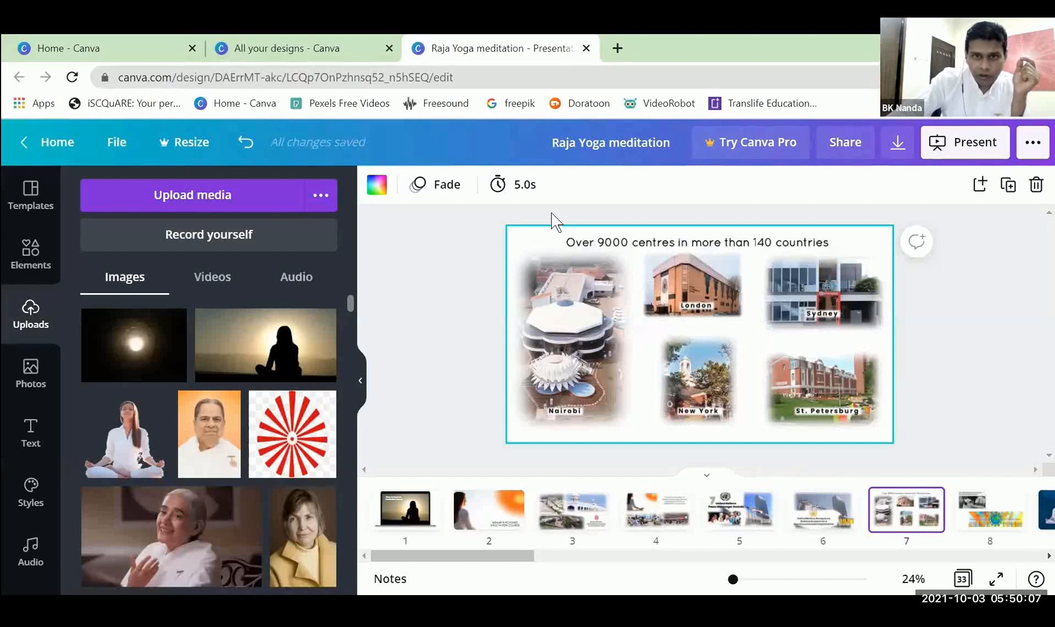
pyautogui.click(522, 186)
pyautogui.moveTo(588, 241); pyautogui.dragTo(602, 242)
pyautogui.click(714, 242)
pyautogui.write('12')
pyautogui.press('Return')
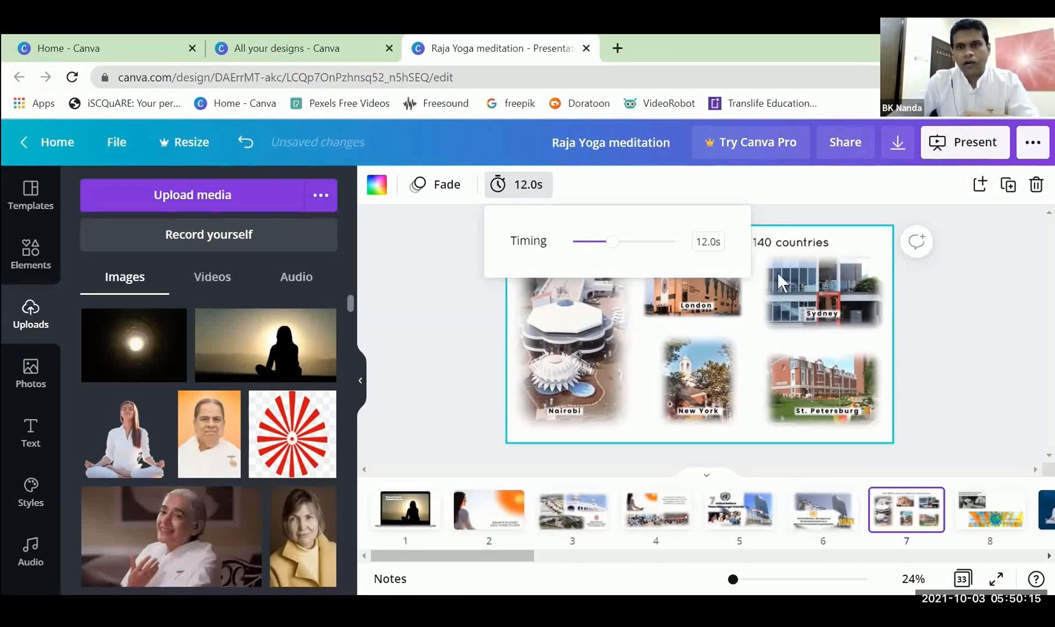
pyautogui.click(946, 321)
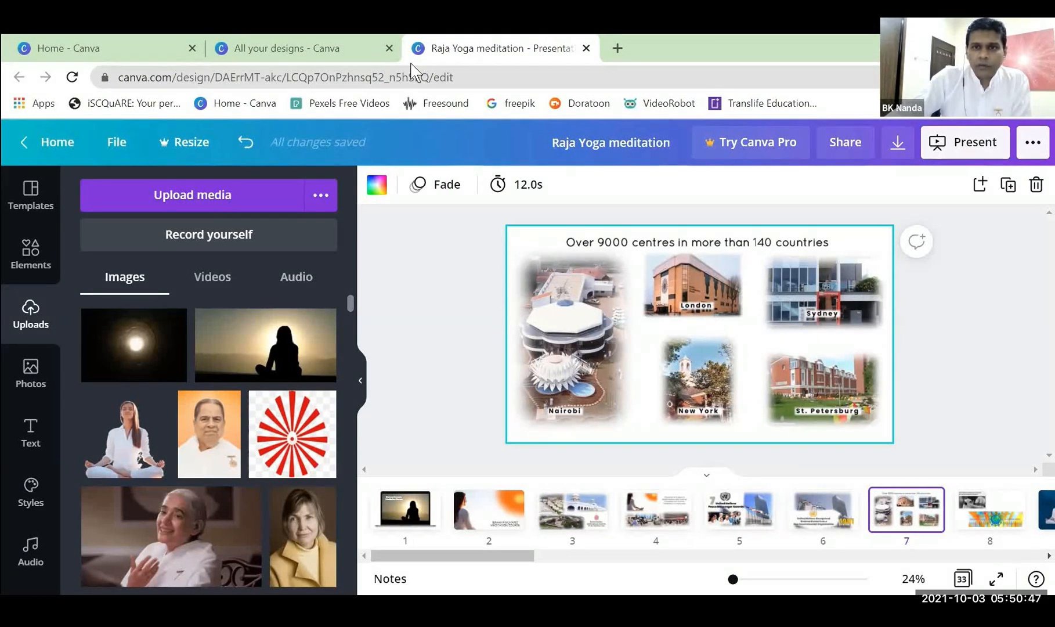
# Replace the "Write your topic or idea" heading on page 12 with "Spiritual Being".
pyautogui.click(984, 335)
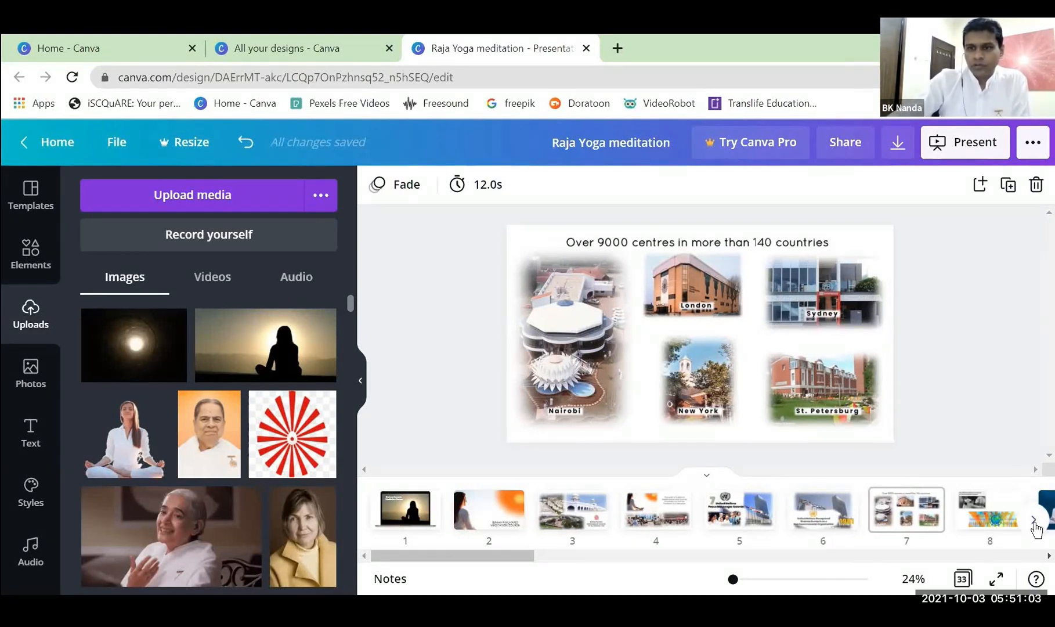
pyautogui.click(1010, 536)
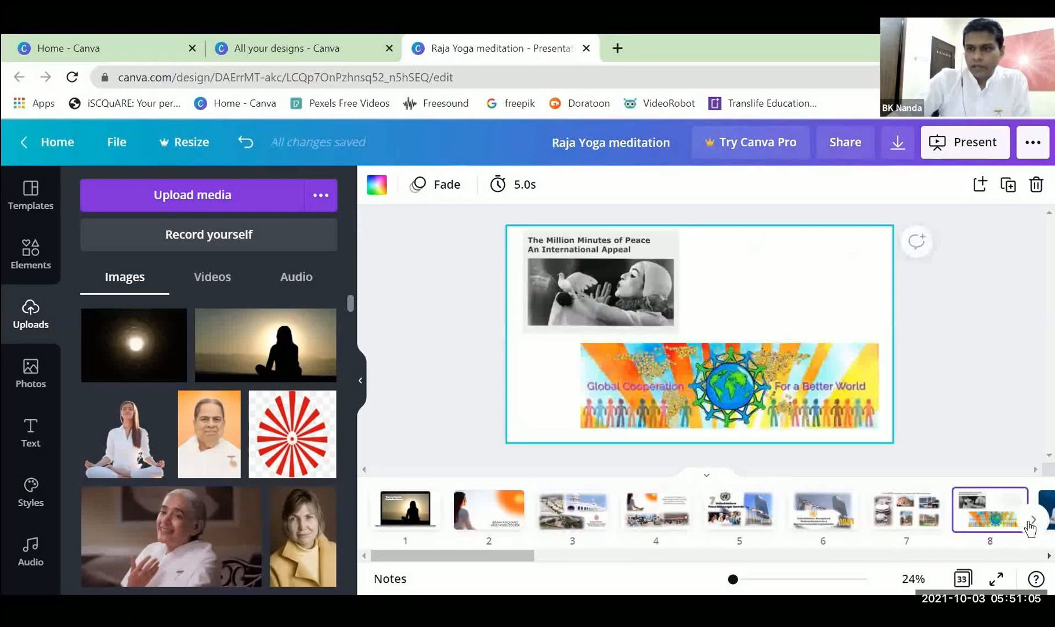
pyautogui.click(1034, 519)
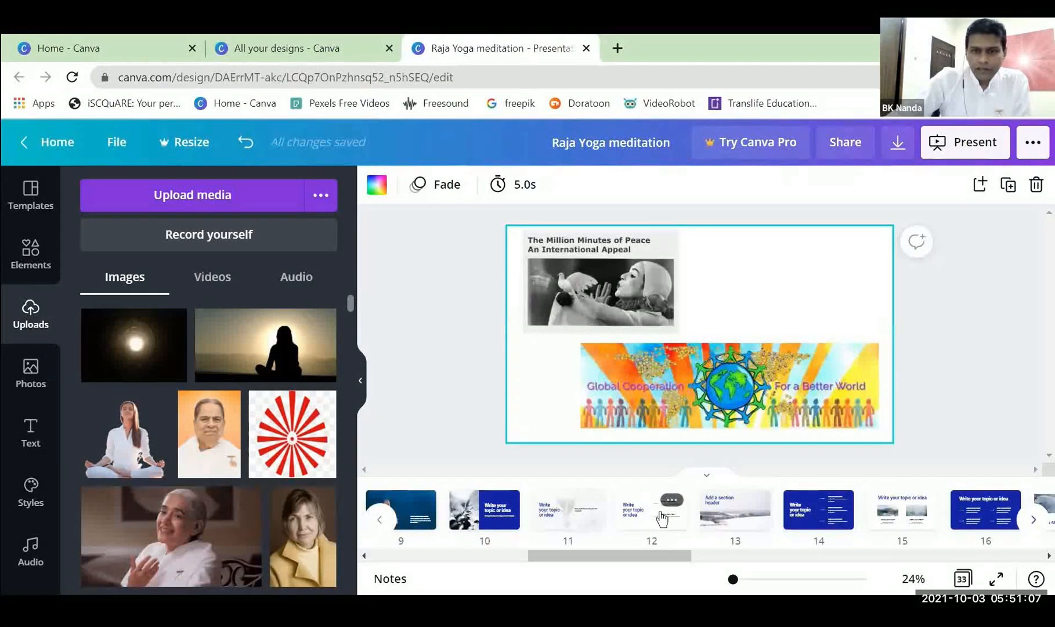
pyautogui.click(661, 518)
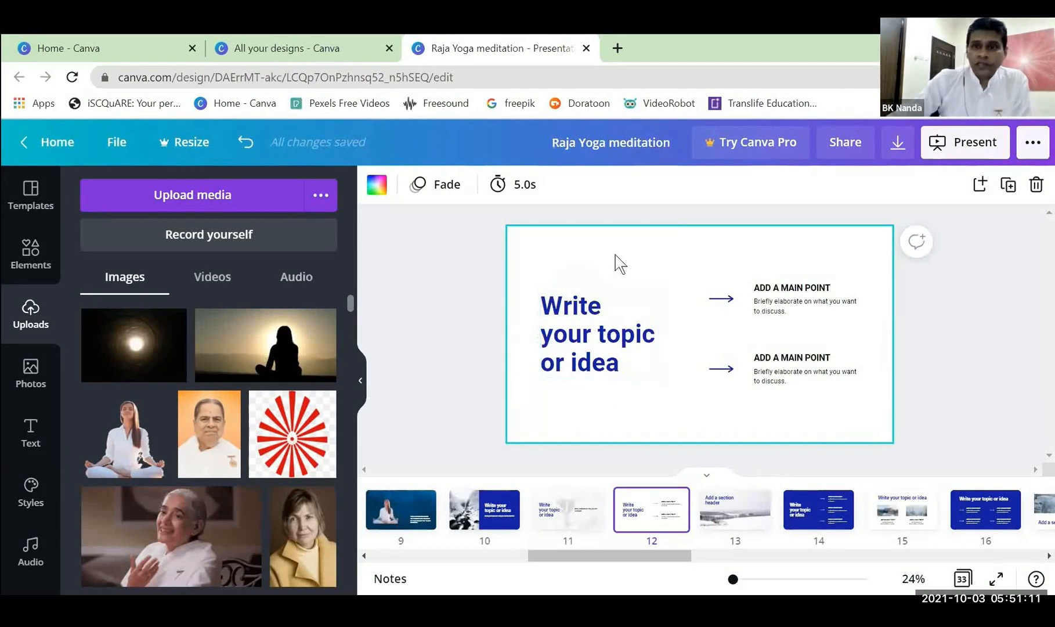
pyautogui.click(600, 375)
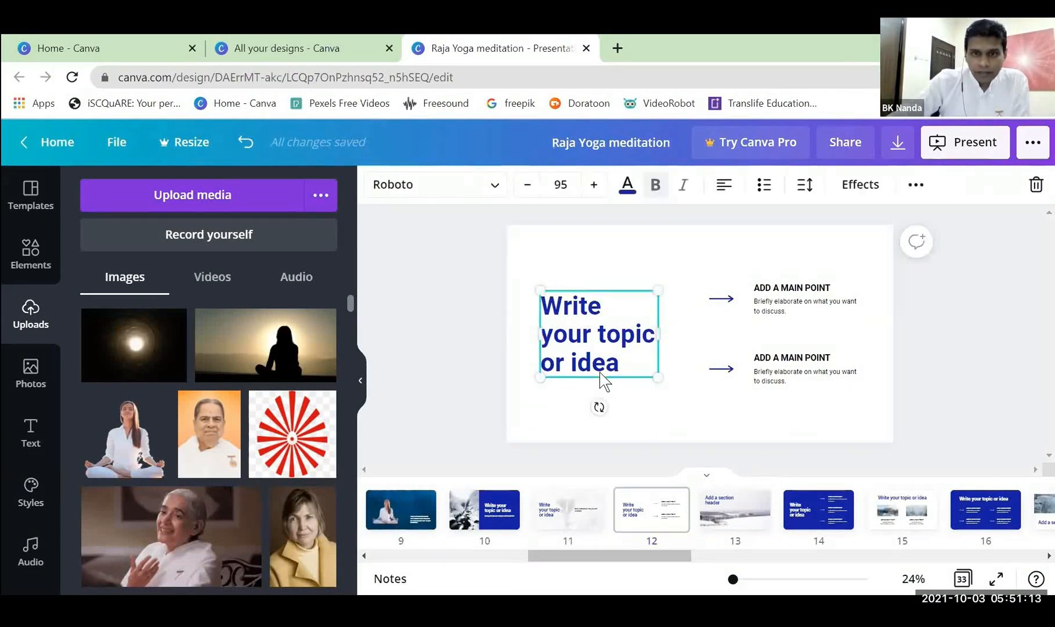
pyautogui.click(558, 314)
pyautogui.click(545, 307)
pyautogui.moveTo(545, 307); pyautogui.dragTo(646, 368)
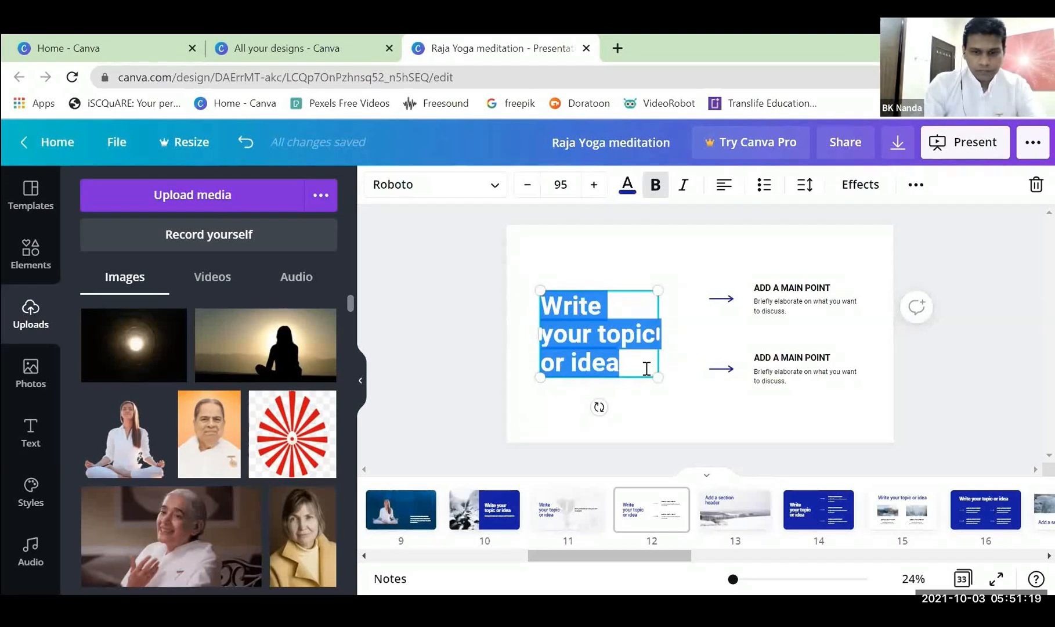
pyautogui.write('Sprit')
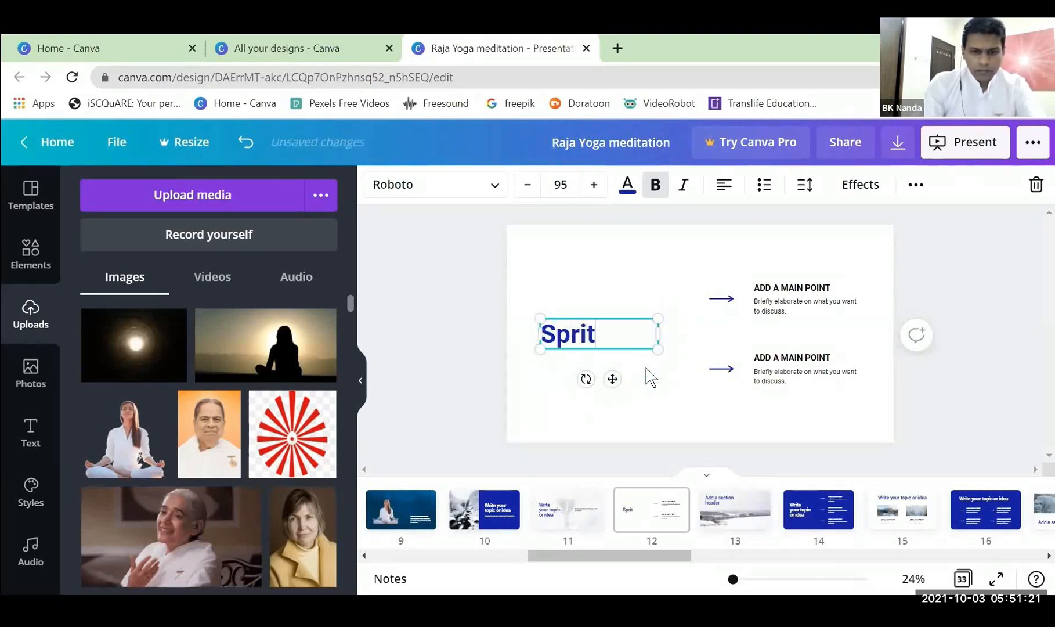
pyautogui.write('ual Being')
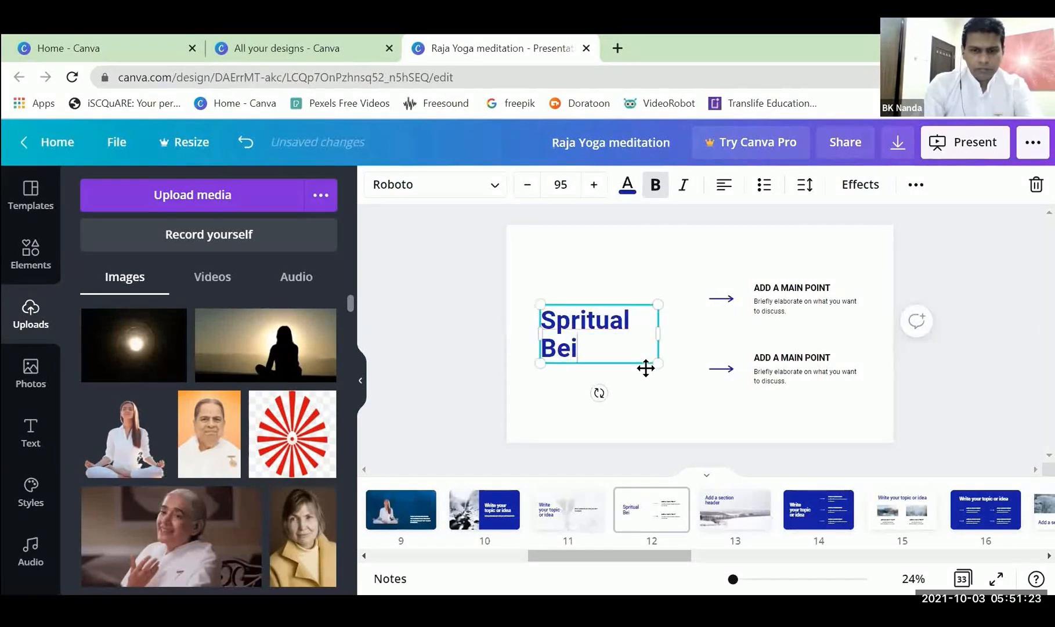
pyautogui.click(566, 327)
pyautogui.write('i')
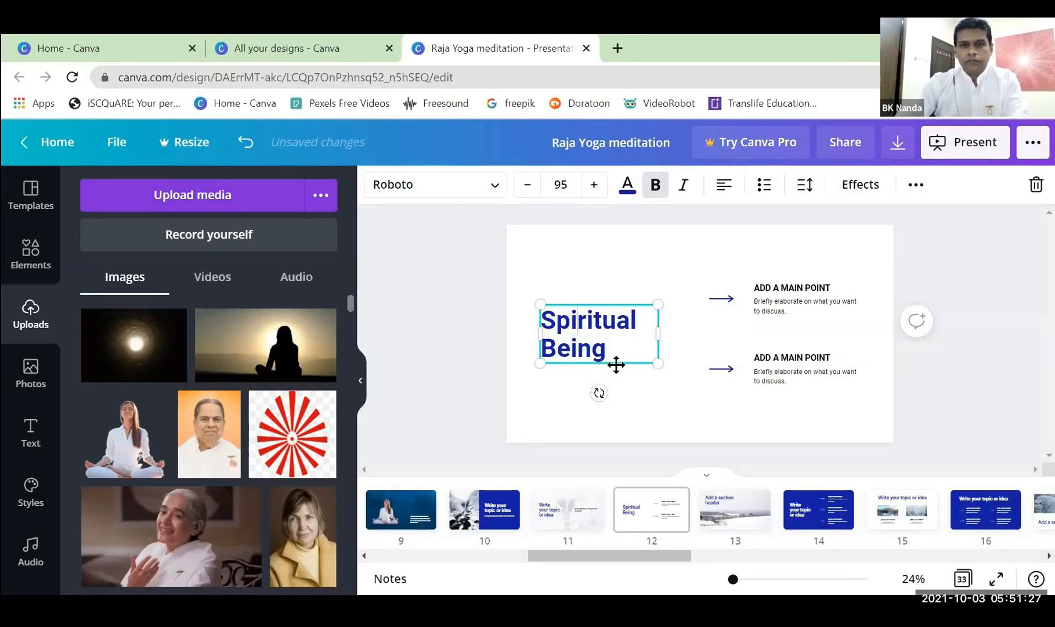
# Centre-align the "Spiritual Being" heading and nudge it slightly upward on page 12.
pyautogui.click(725, 187)
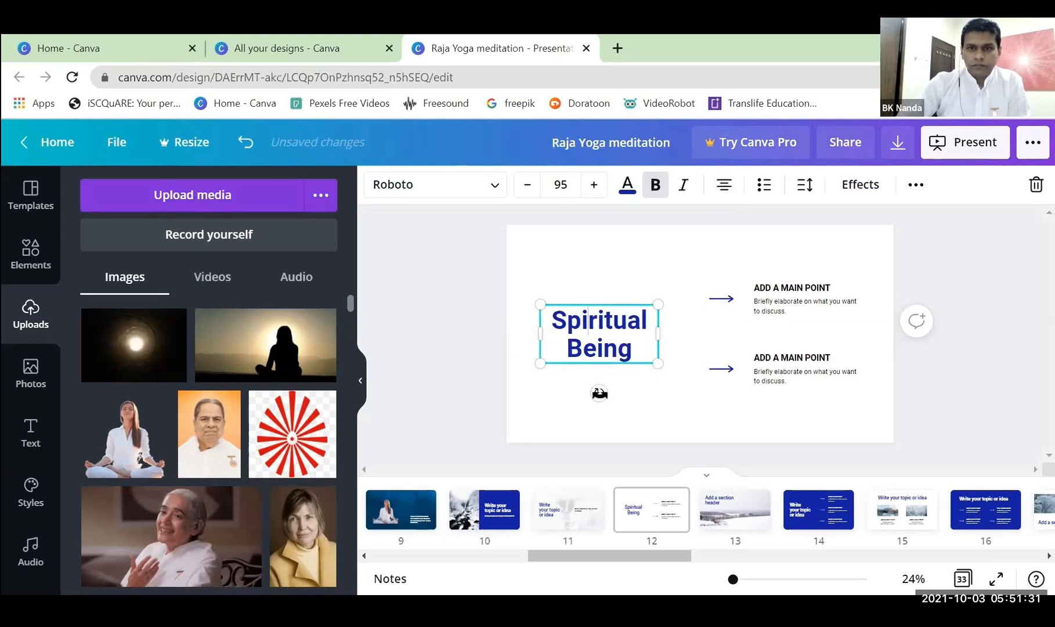
pyautogui.moveTo(614, 363); pyautogui.dragTo(613, 357)
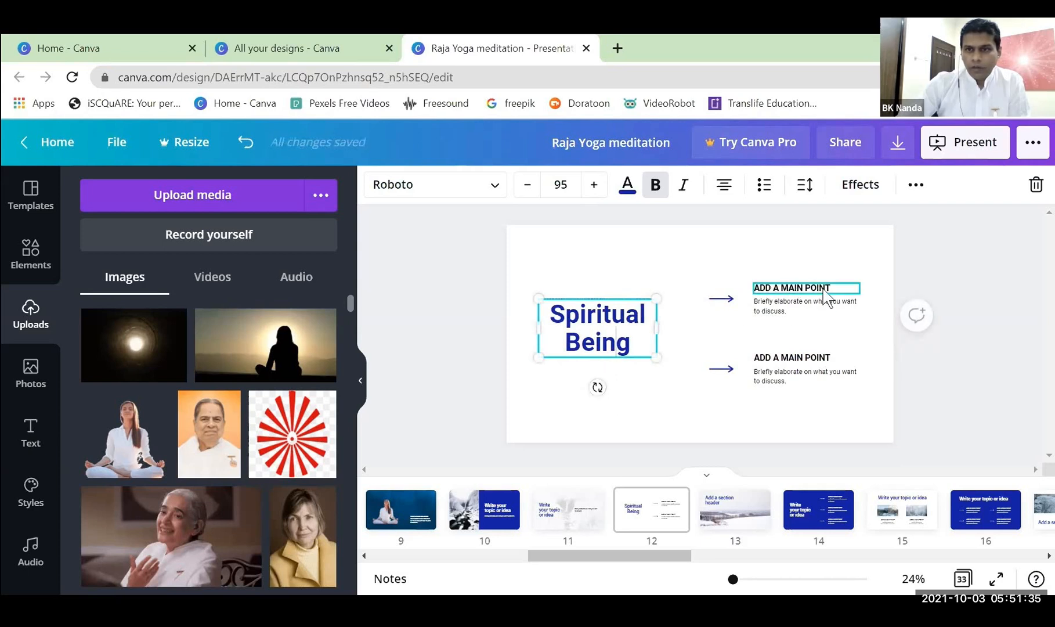
pyautogui.click(935, 379)
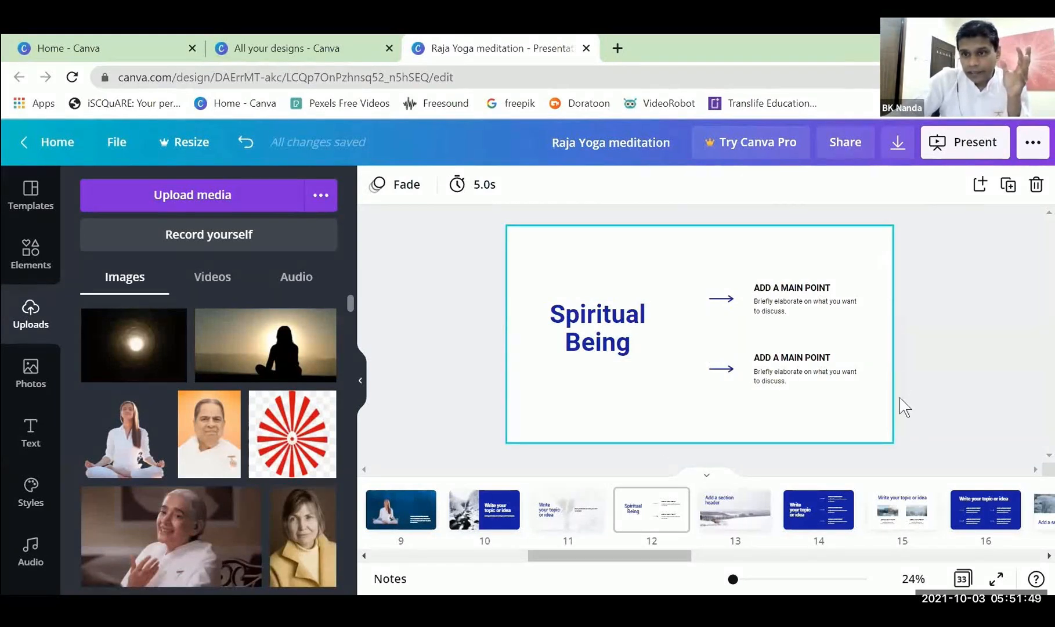
# Add a brush-stroke frame from the Frames collection to page 12 and place it partly off the page at the lower-left corner.
pyautogui.click(29, 256)
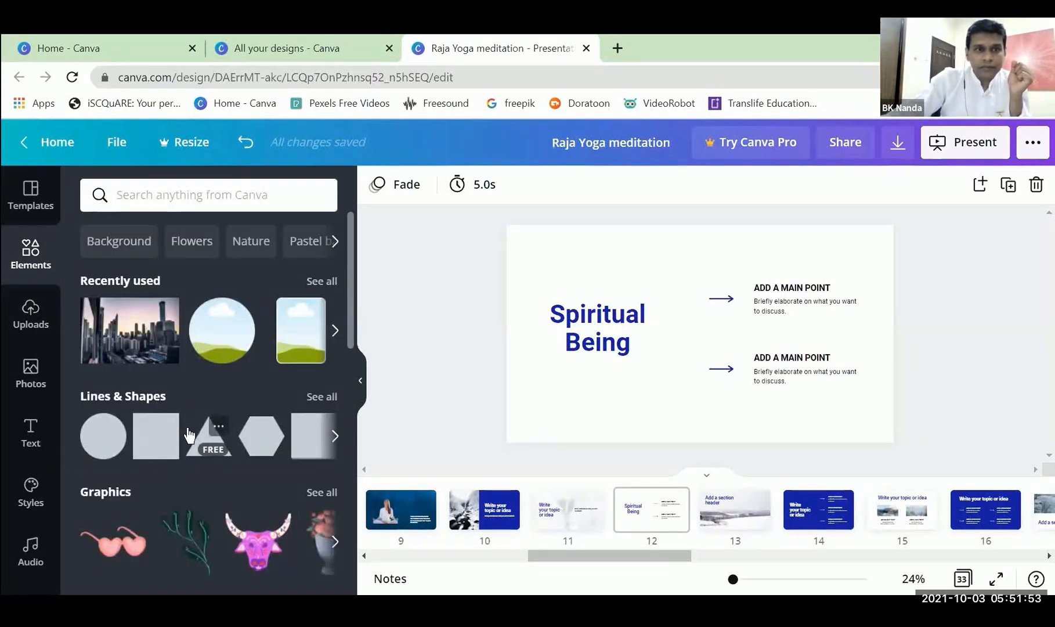
pyautogui.scroll(-3, 191, 432)
pyautogui.scroll(-8, 188, 429)
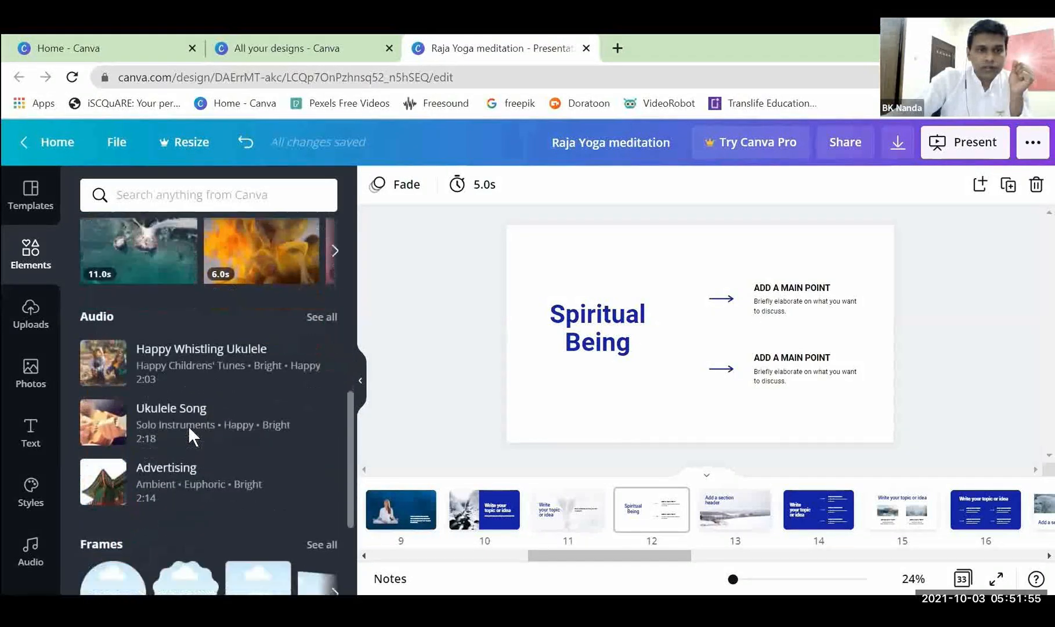
pyautogui.scroll(-1, 190, 434)
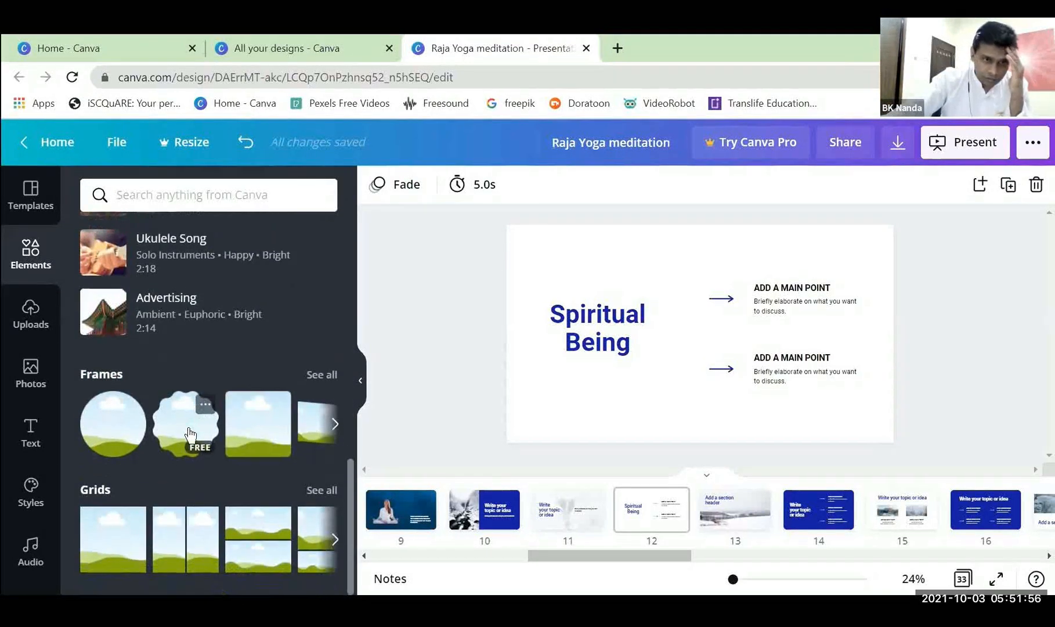
pyautogui.click(319, 374)
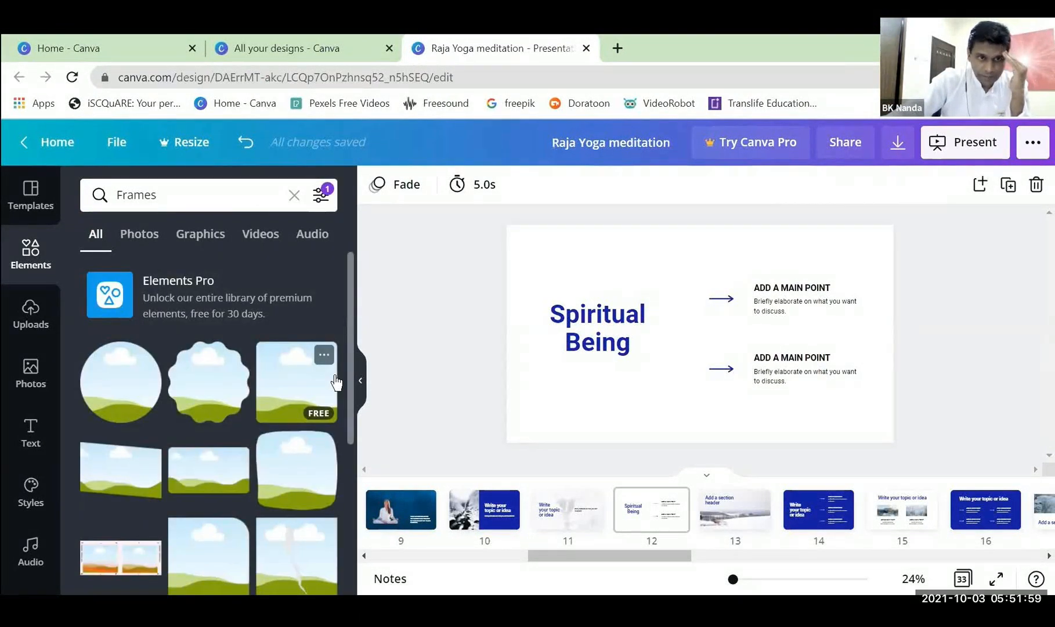
pyautogui.scroll(-5, 335, 382)
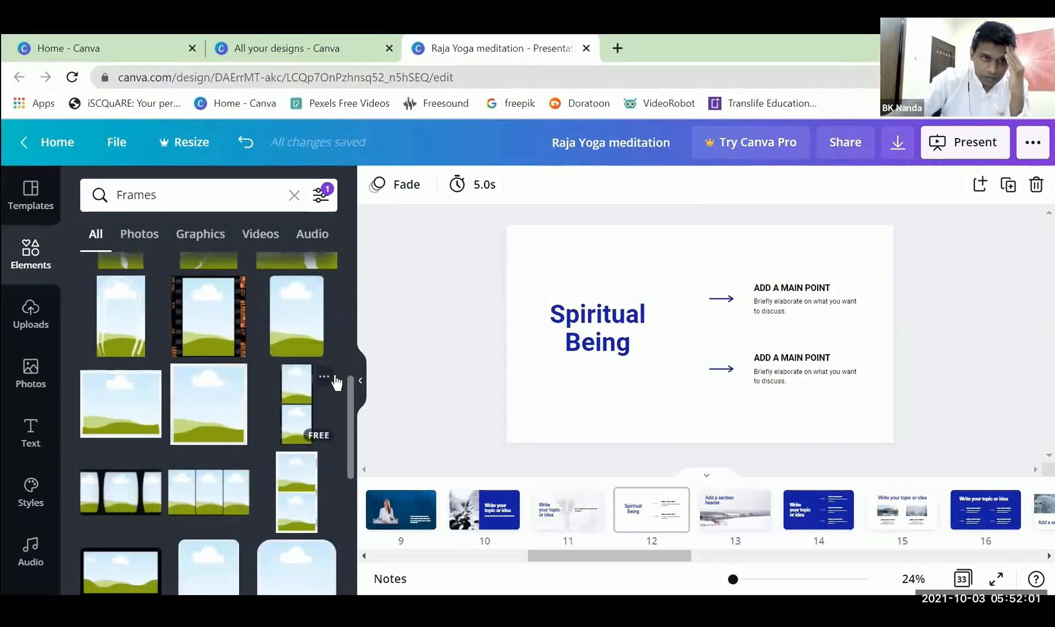
pyautogui.scroll(-6, 335, 383)
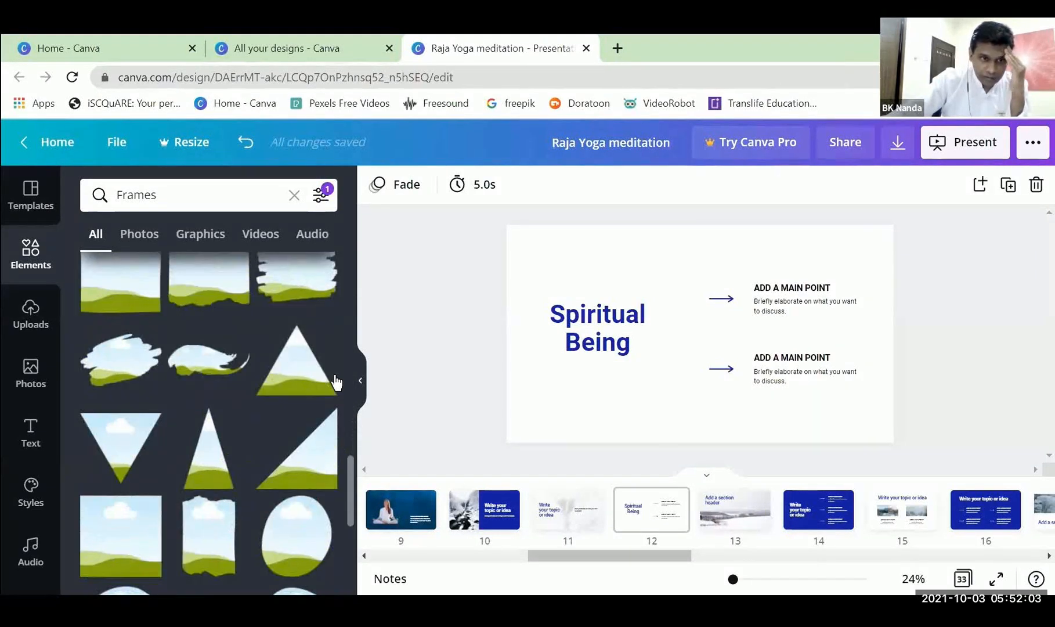
pyautogui.click(295, 280)
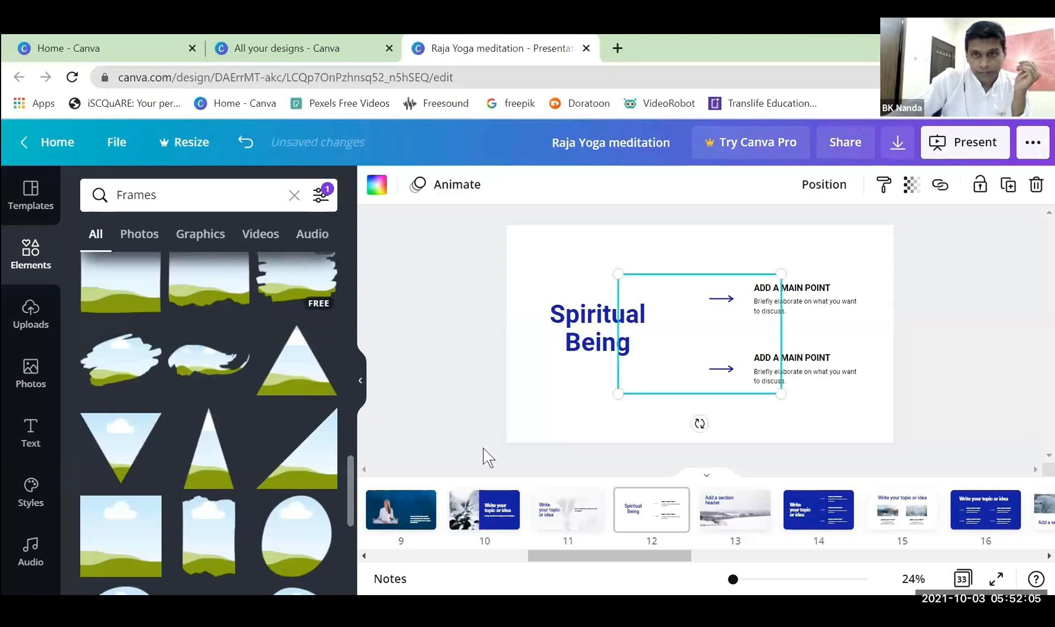
pyautogui.moveTo(696, 378); pyautogui.dragTo(511, 479)
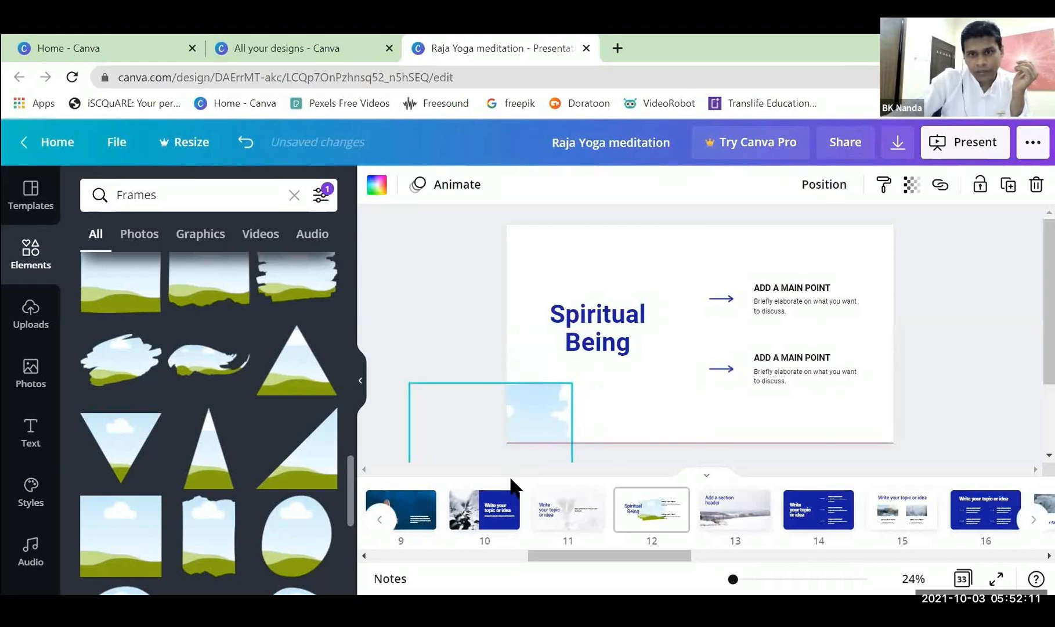
# Recolour the brush-stroke frame in the page's lower-left corner to the default yellow.
pyautogui.click(377, 184)
pyautogui.scroll(-3, 174, 412)
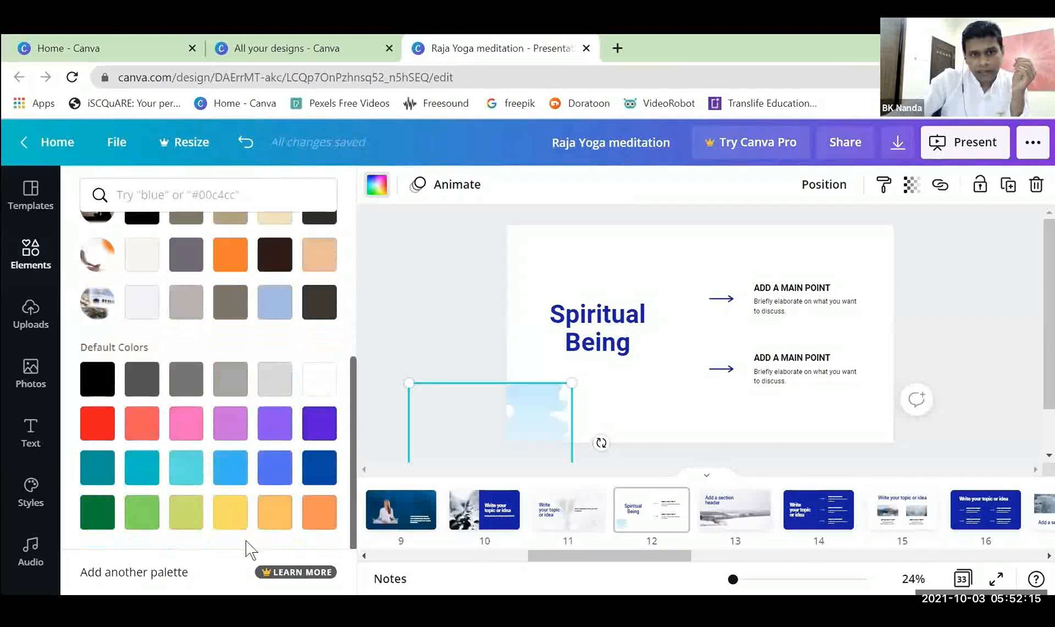
pyautogui.click(230, 511)
pyautogui.click(413, 302)
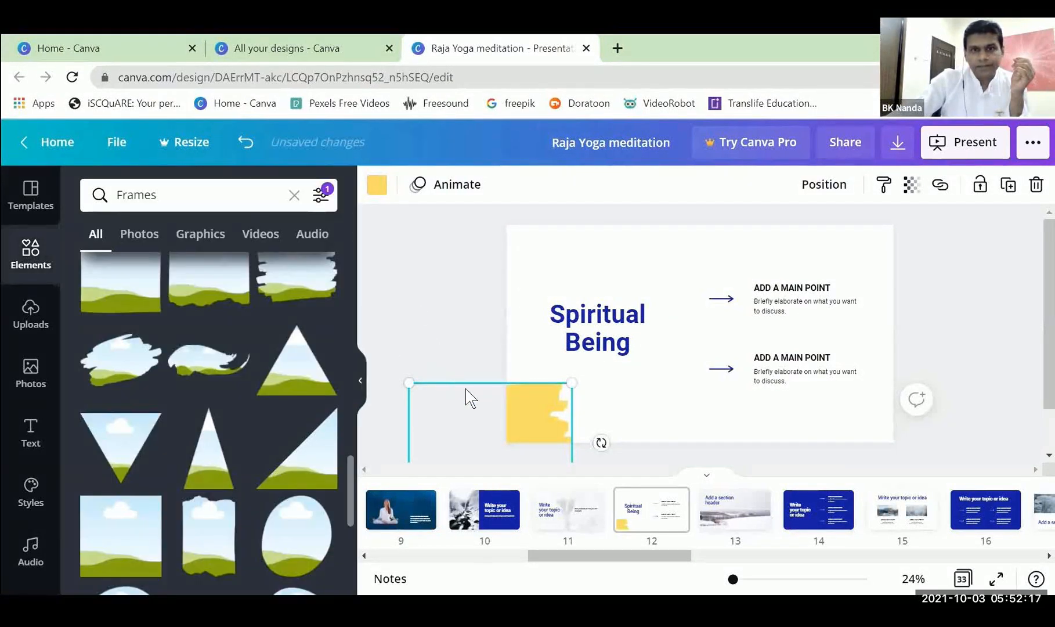
pyautogui.click(957, 335)
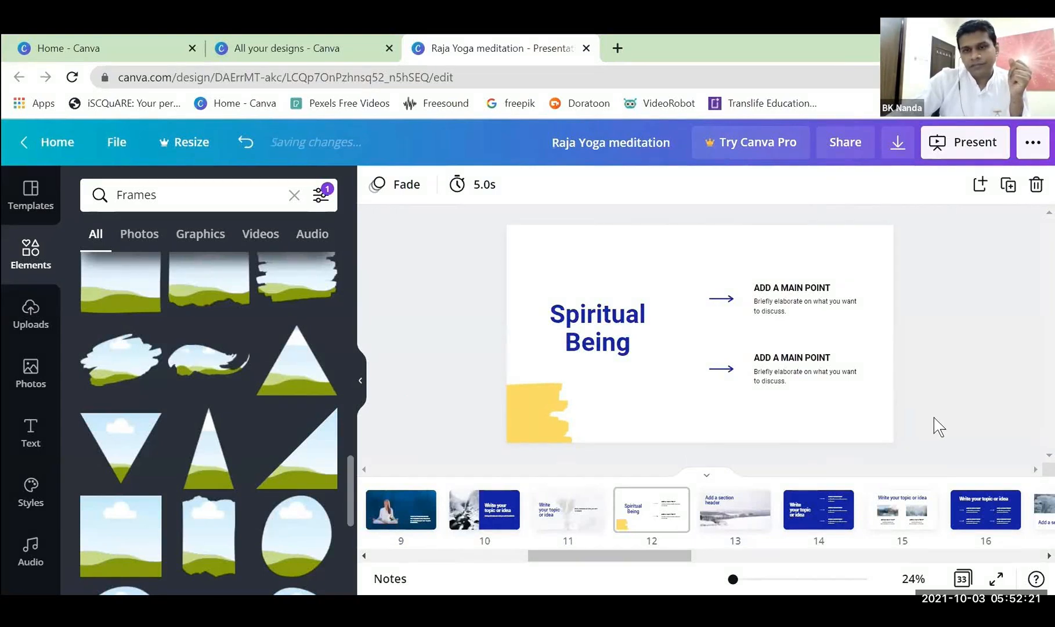
# Duplicate the yellow brush stroke twice, placing one copy below the heading and the other over the page's upper-right corner.
pyautogui.click(556, 412)
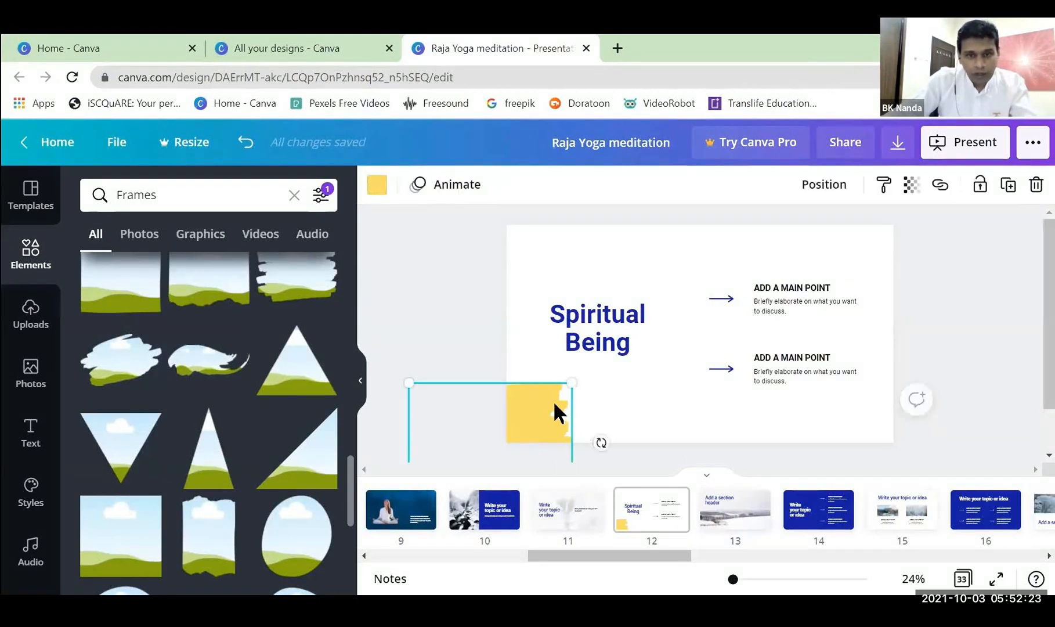
pyautogui.moveTo(548, 413); pyautogui.dragTo(687, 374)
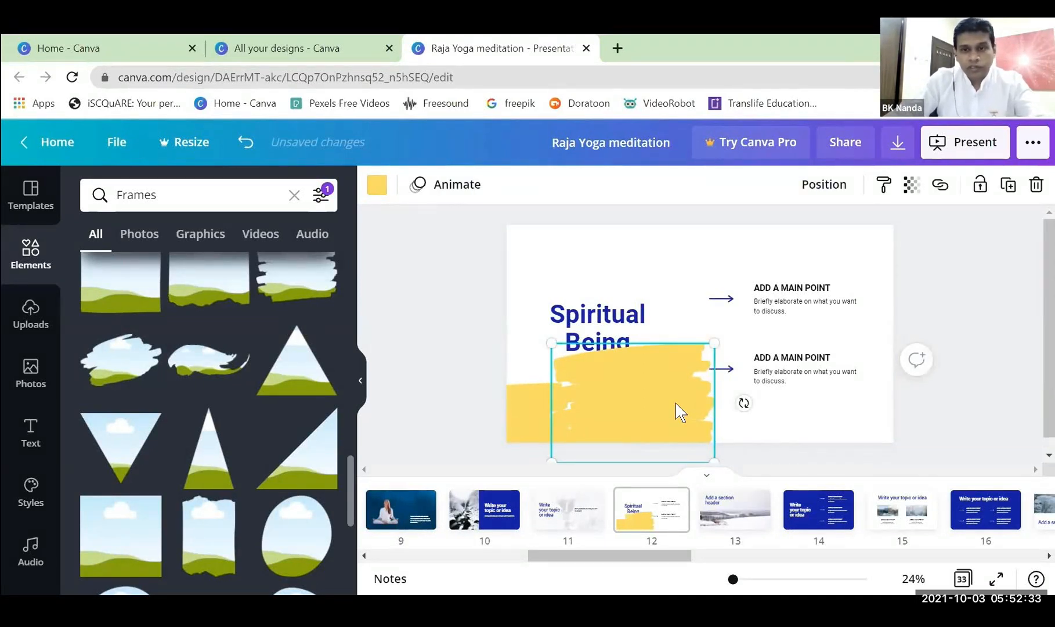
pyautogui.moveTo(676, 401)
pyautogui.mouseDown()
pyautogui.moveTo(751, 412)
pyautogui.moveTo(801, 442)
pyautogui.moveTo(801, 456)
pyautogui.moveTo(927, 254)
pyautogui.moveTo(903, 273)
pyautogui.moveTo(843, 284)
pyautogui.moveTo(887, 257)
pyautogui.mouseUp()
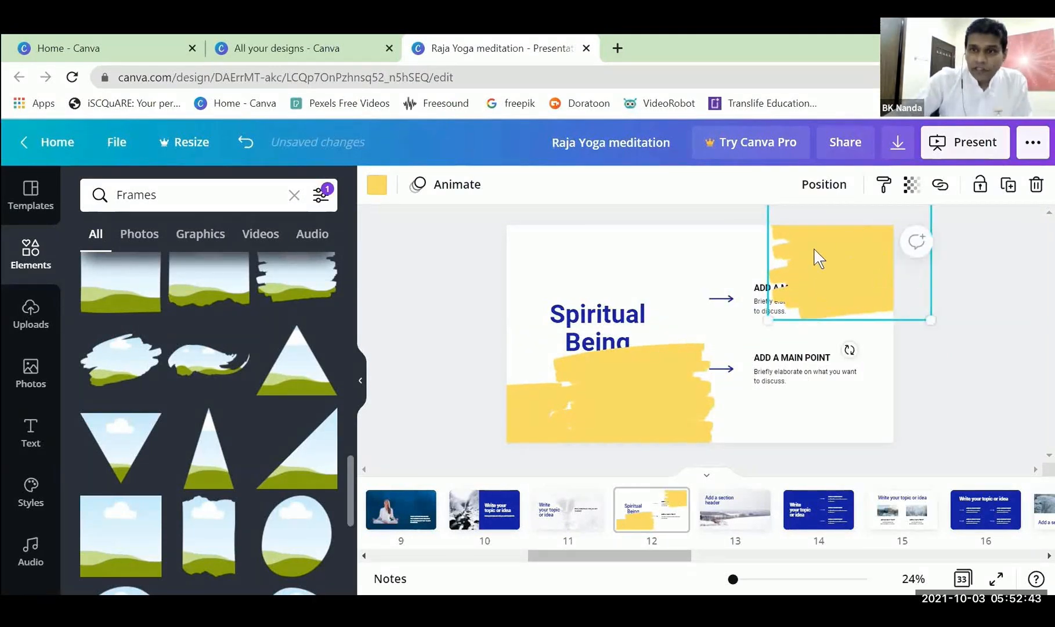
# Send the upper-right yellow brush stroke to the back, behind the first main point's text.
pyautogui.rightClick(844, 265)
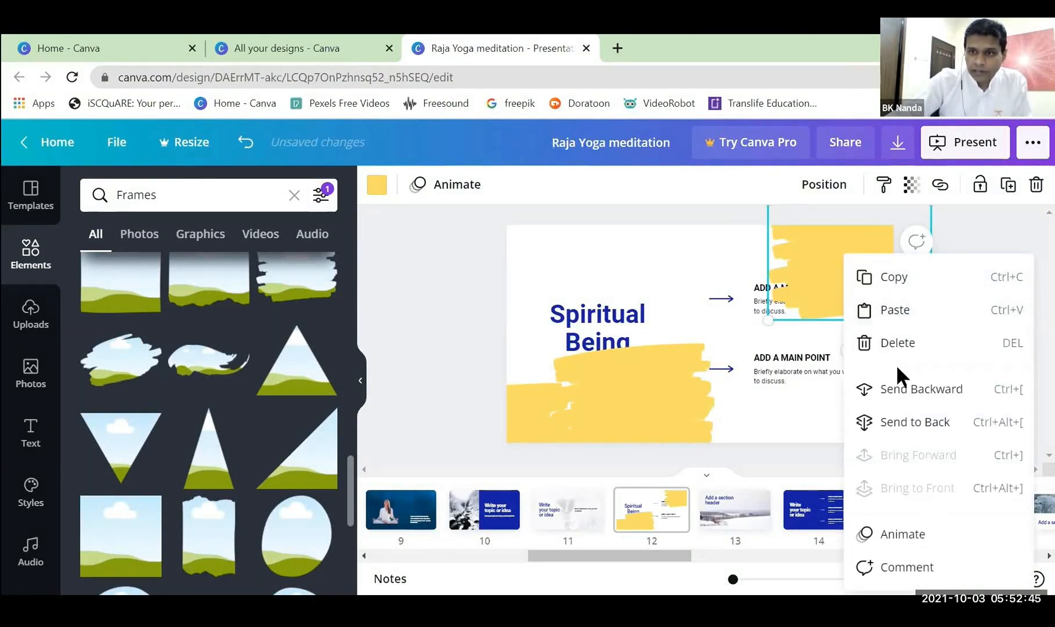
pyautogui.click(915, 422)
pyautogui.click(956, 403)
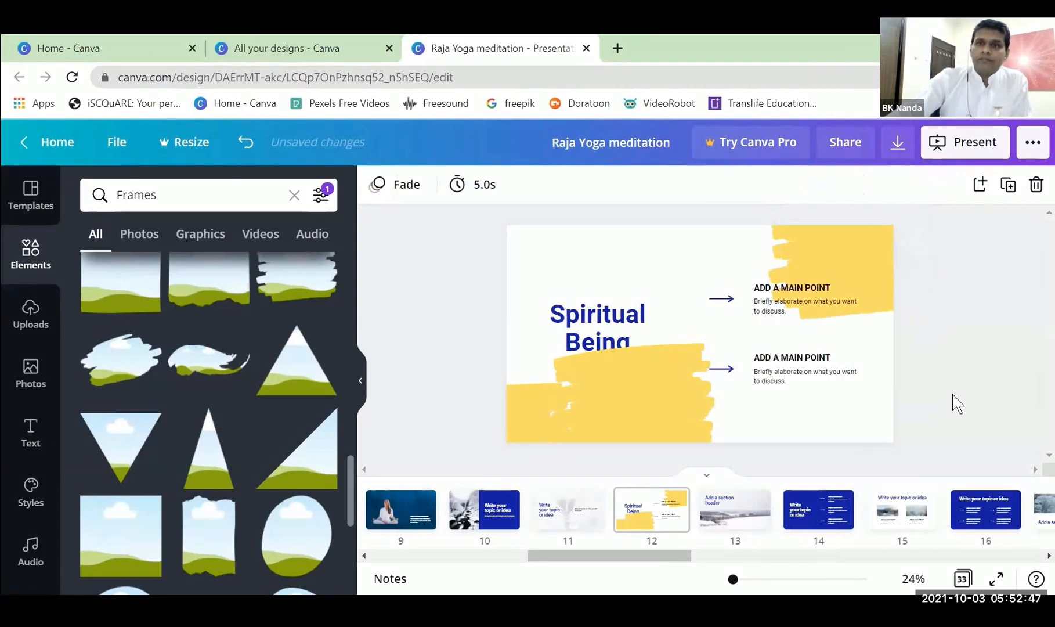
# Move the middle yellow brush stroke over the "Spiritual Being" heading and set its transparency to 20.
pyautogui.click(650, 400)
pyautogui.moveTo(639, 365); pyautogui.dragTo(624, 324)
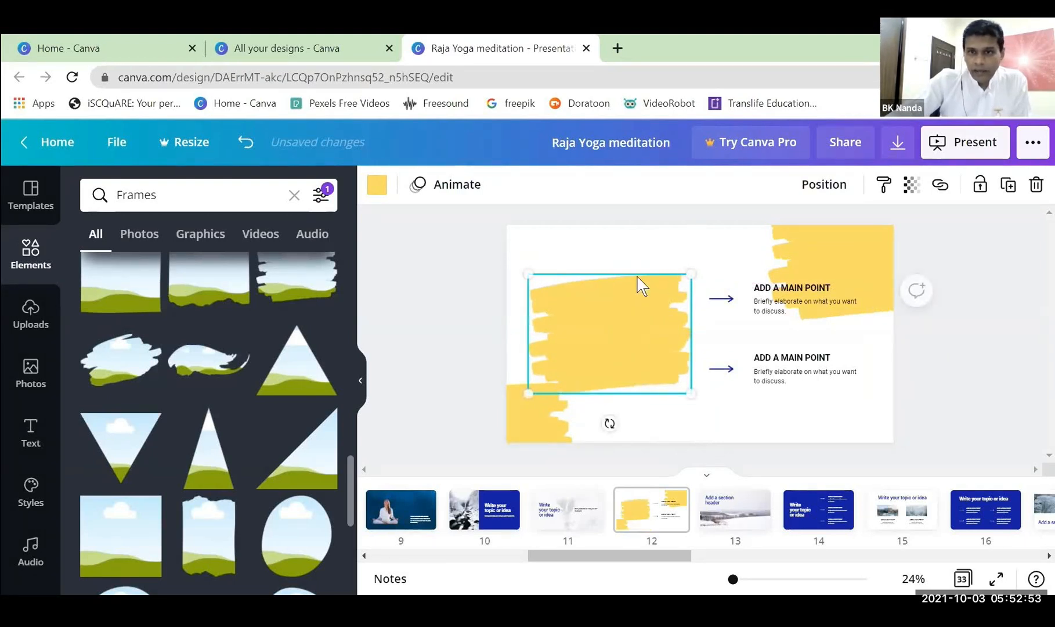
pyautogui.click(921, 193)
pyautogui.moveTo(857, 235); pyautogui.dragTo(775, 257)
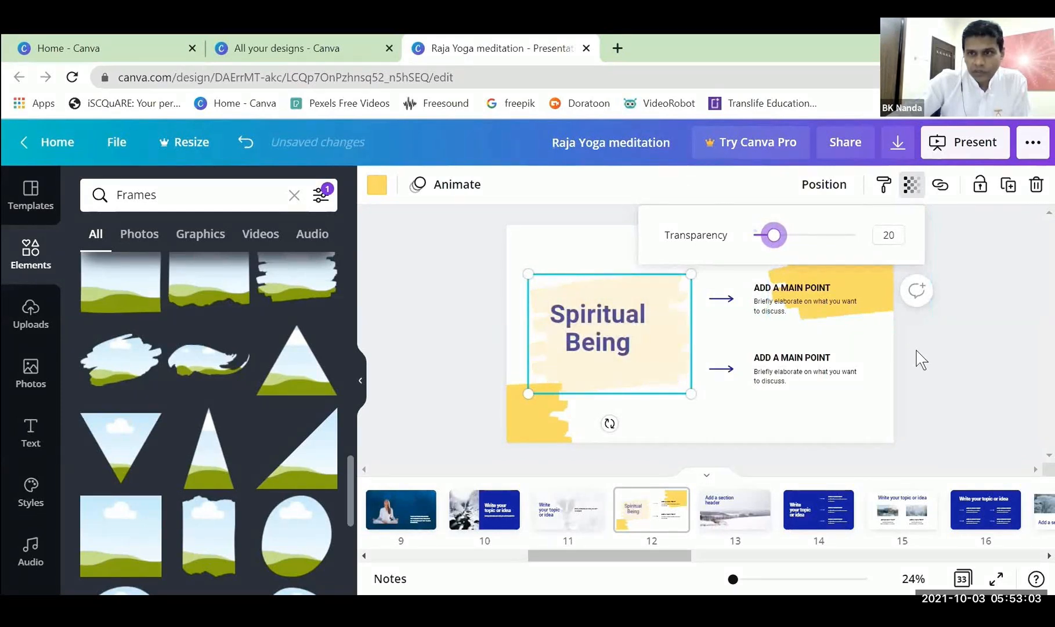
pyautogui.click(945, 360)
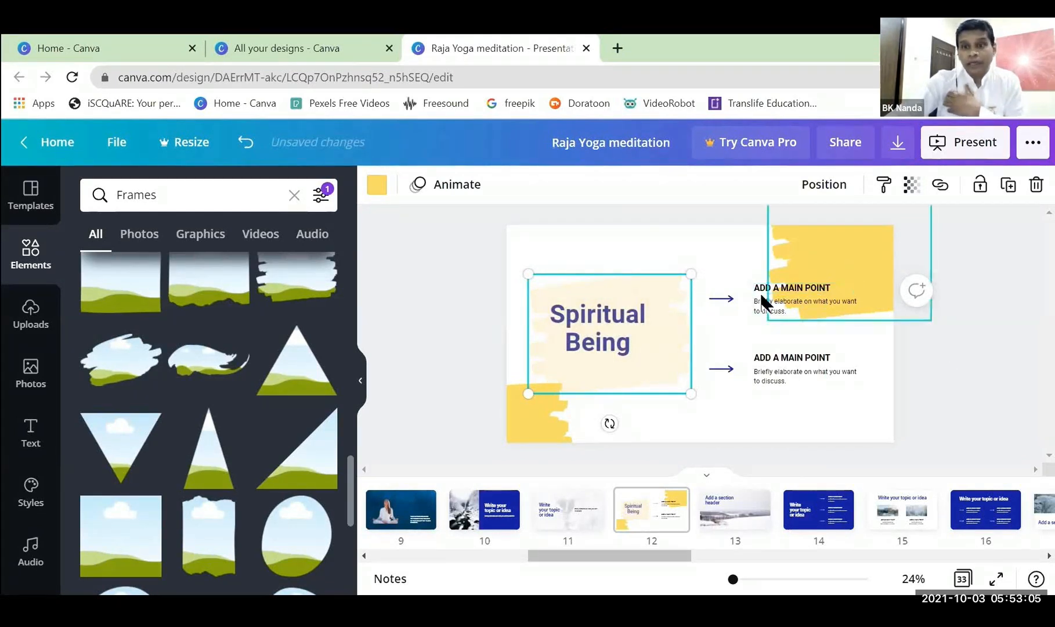
pyautogui.click(952, 399)
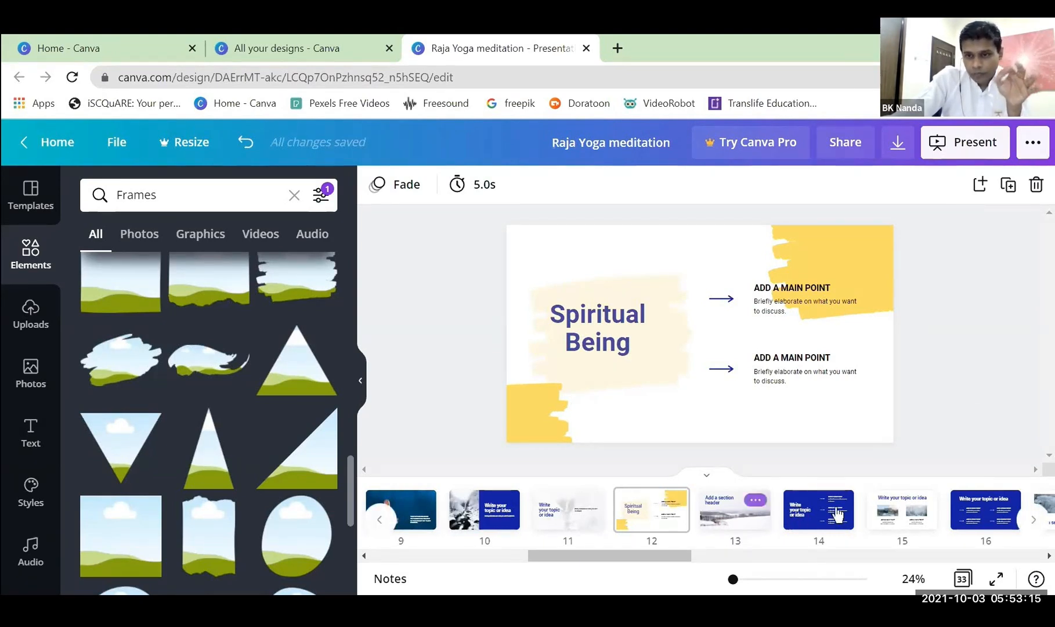
# On page 13, detach the snowy landscape photo from the background and delete it.
pyautogui.click(751, 528)
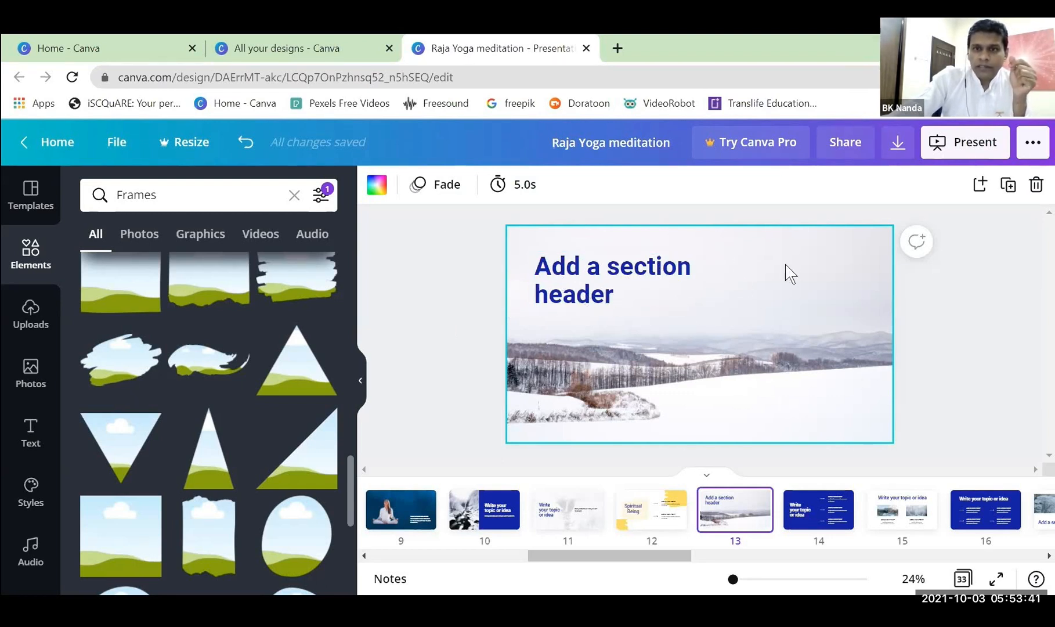
pyautogui.rightClick(735, 524)
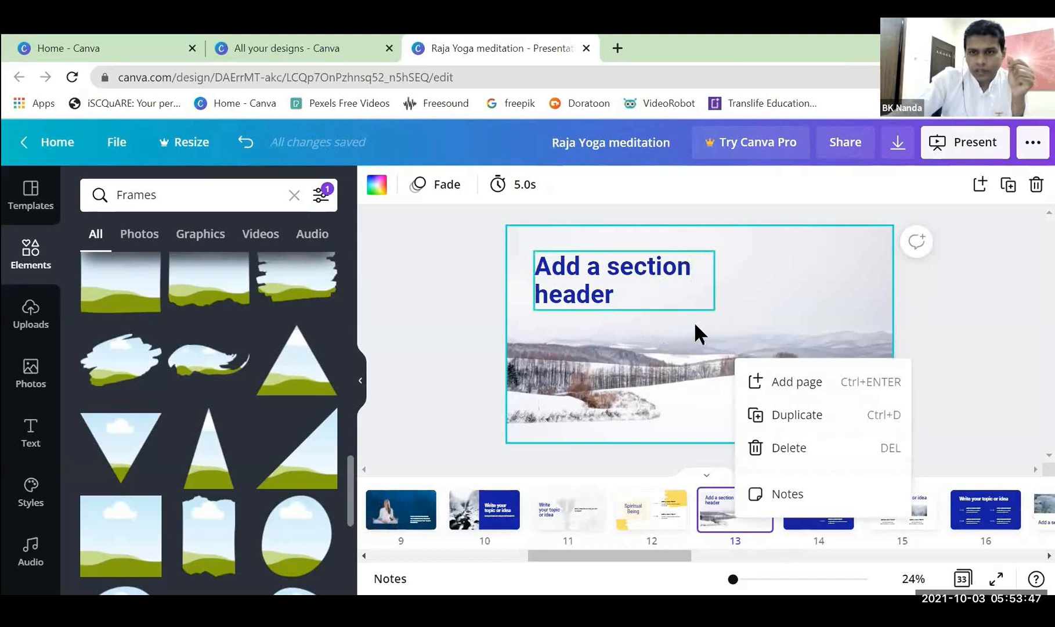
pyautogui.click(798, 268)
pyautogui.click(798, 268)
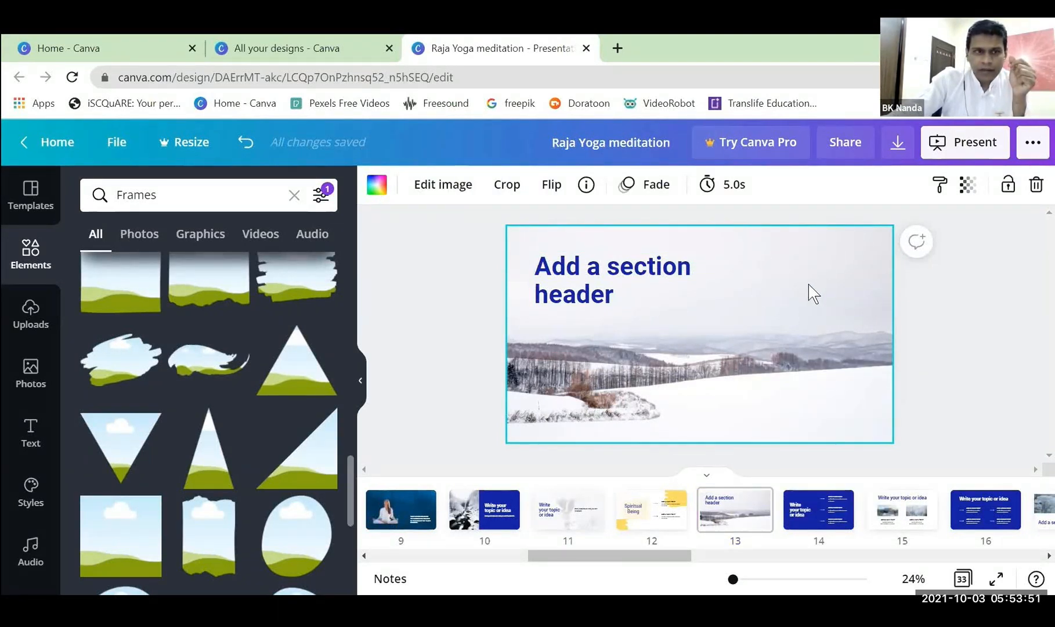
pyautogui.rightClick(808, 284)
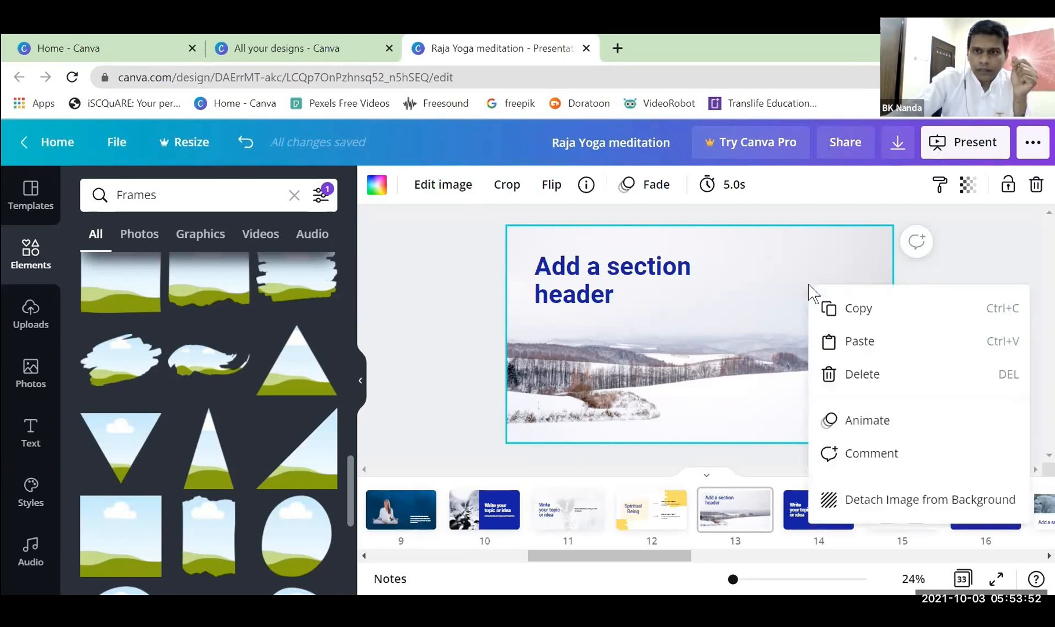
pyautogui.click(931, 501)
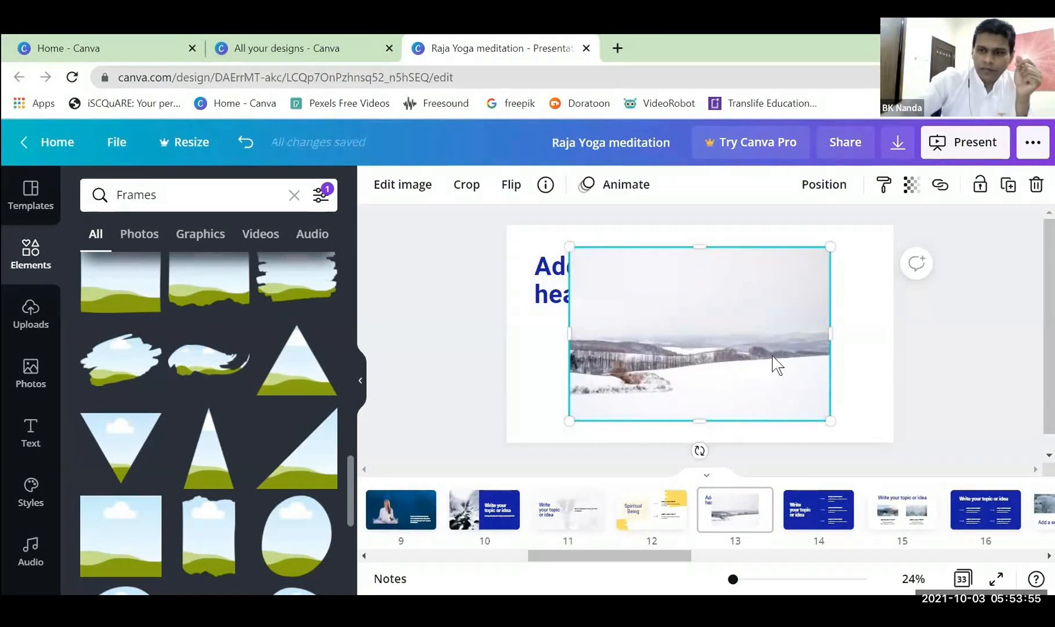
pyautogui.press('Delete')
# Find the uploaded image of the dark blue glowing head and set it as page 13's background.
pyautogui.click(31, 313)
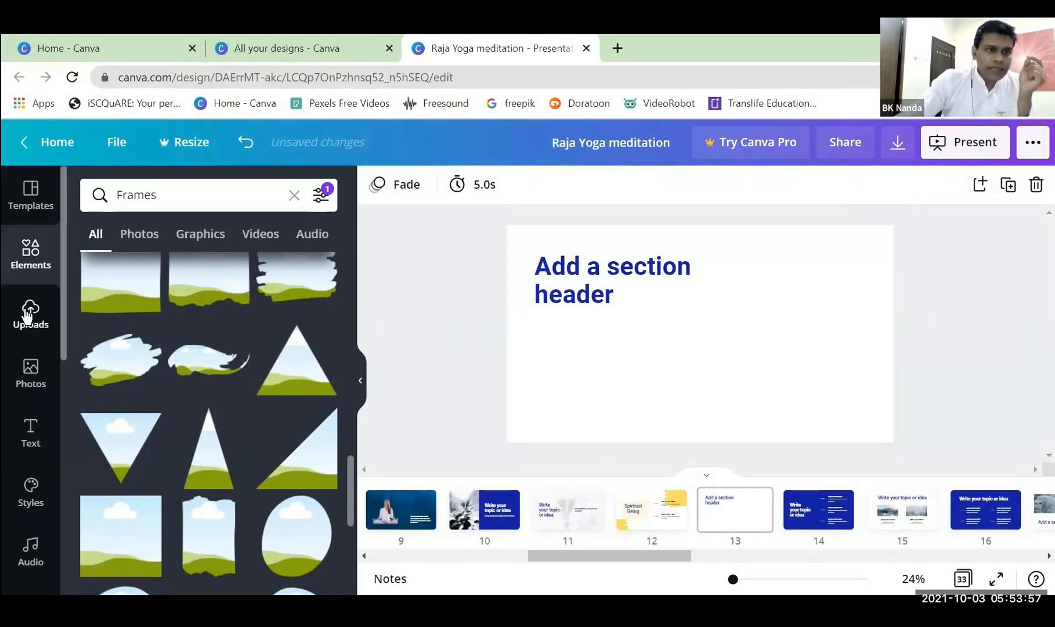
pyautogui.scroll(-5, 264, 302)
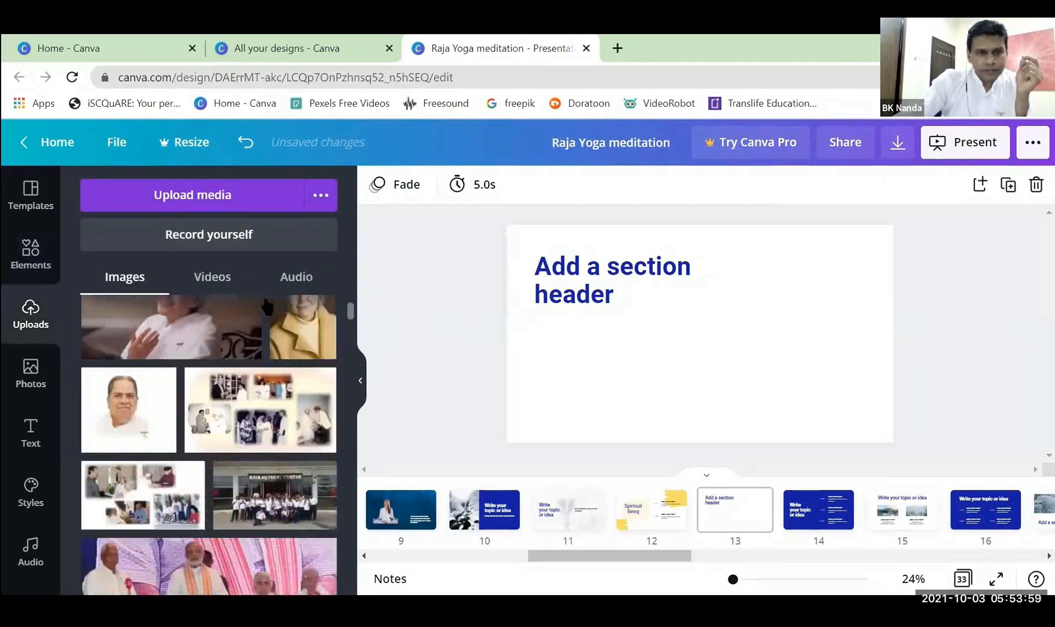
pyautogui.scroll(-6, 267, 306)
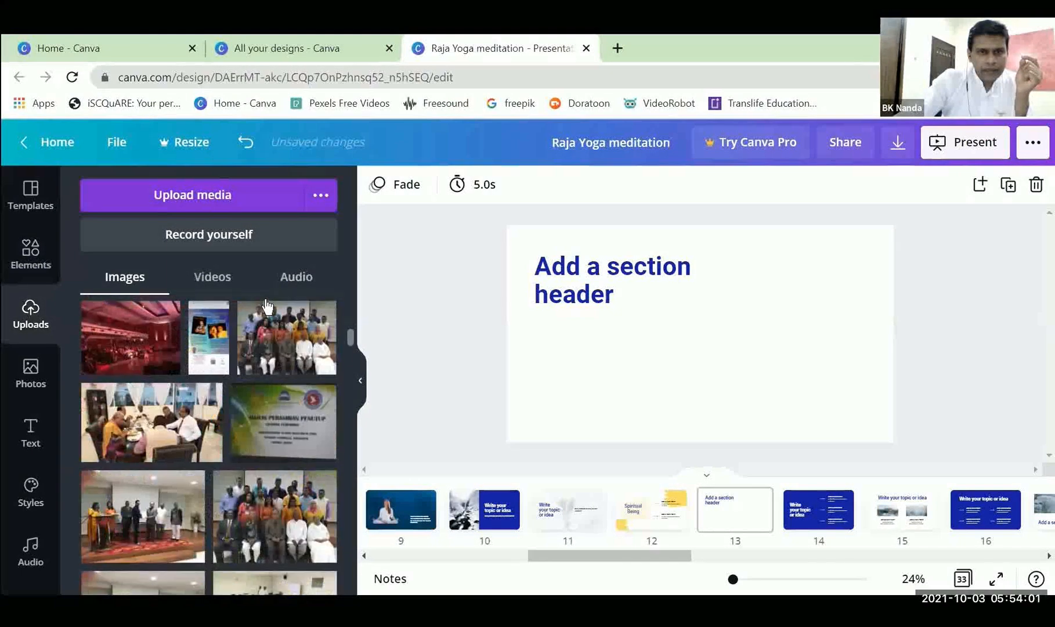
pyautogui.scroll(-8, 266, 306)
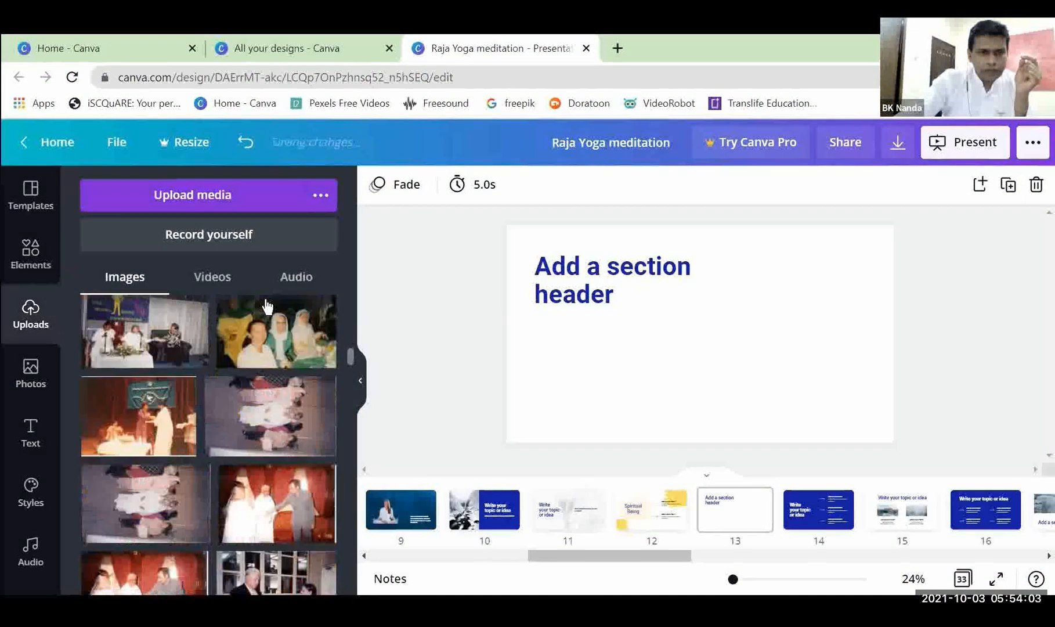
pyautogui.scroll(-8, 267, 306)
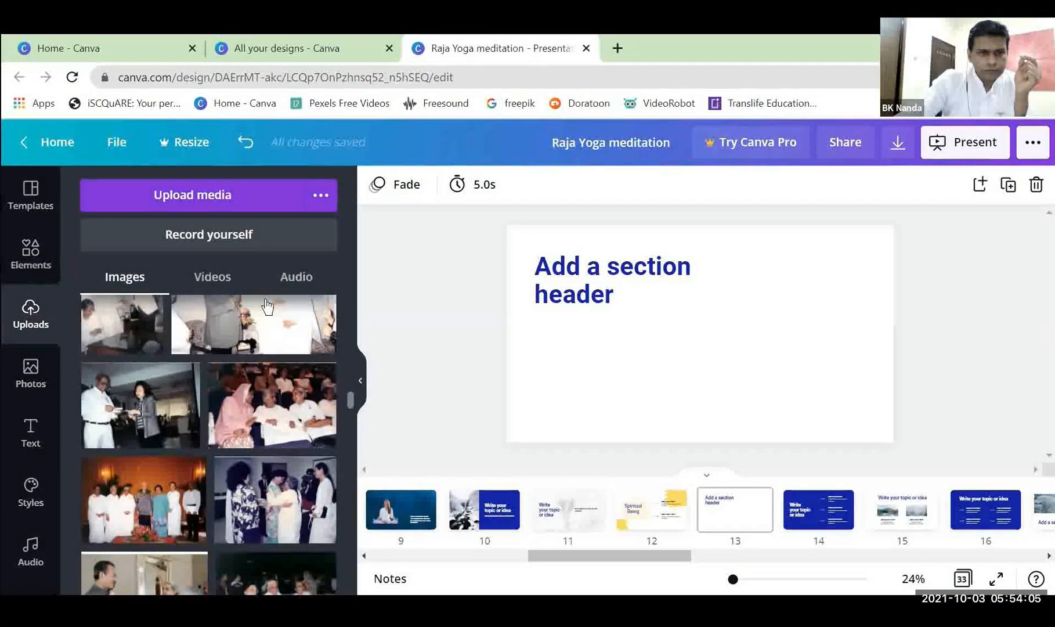
pyautogui.scroll(-10, 267, 305)
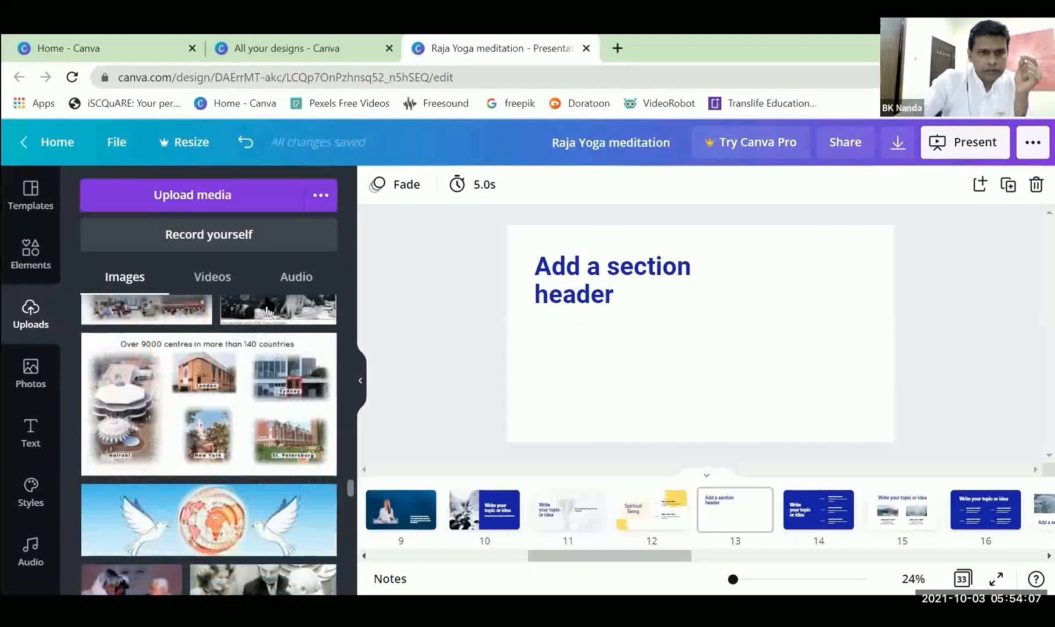
pyautogui.scroll(-10, 268, 305)
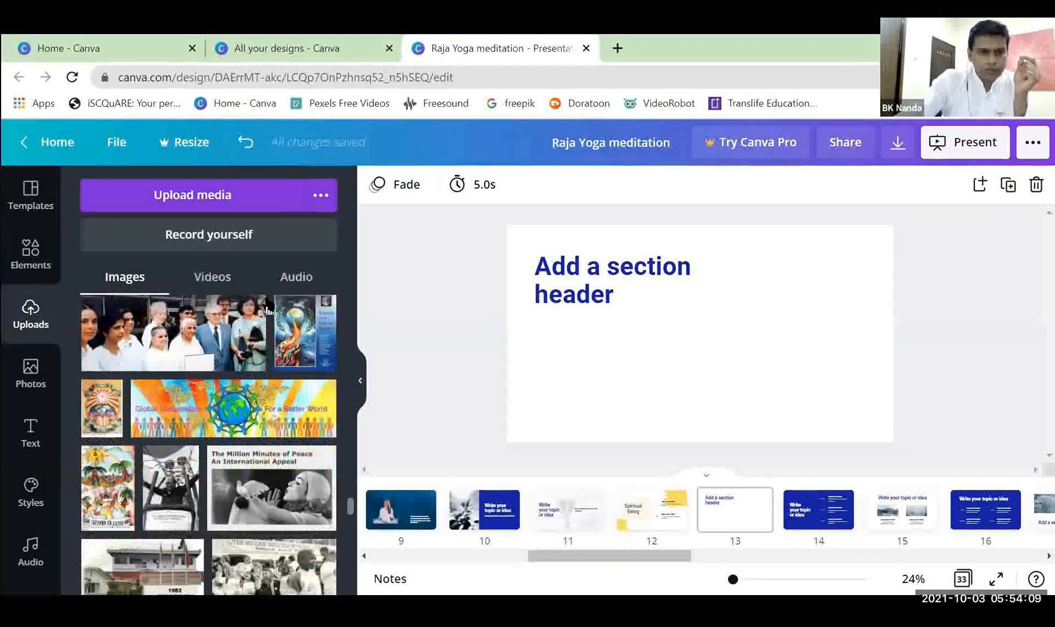
pyautogui.scroll(-10, 268, 307)
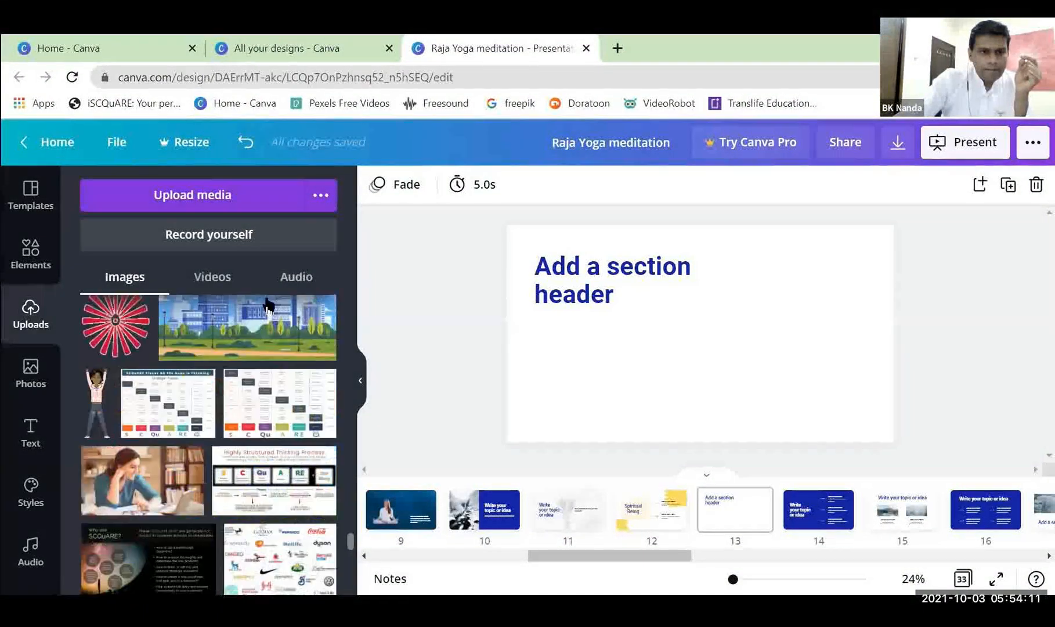
pyautogui.scroll(-10, 269, 306)
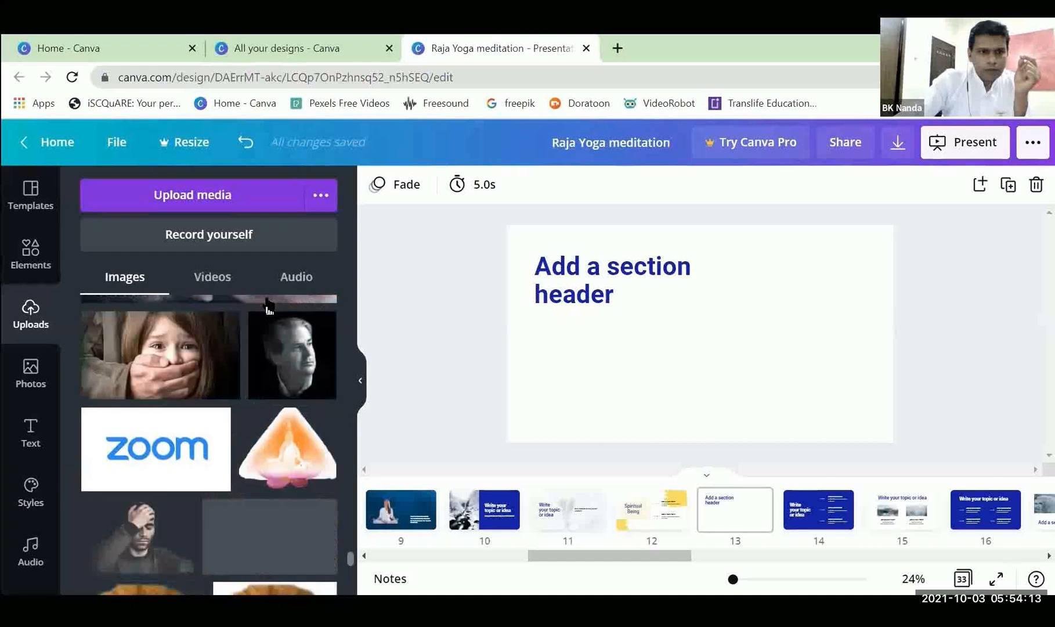
pyautogui.scroll(-10, 268, 305)
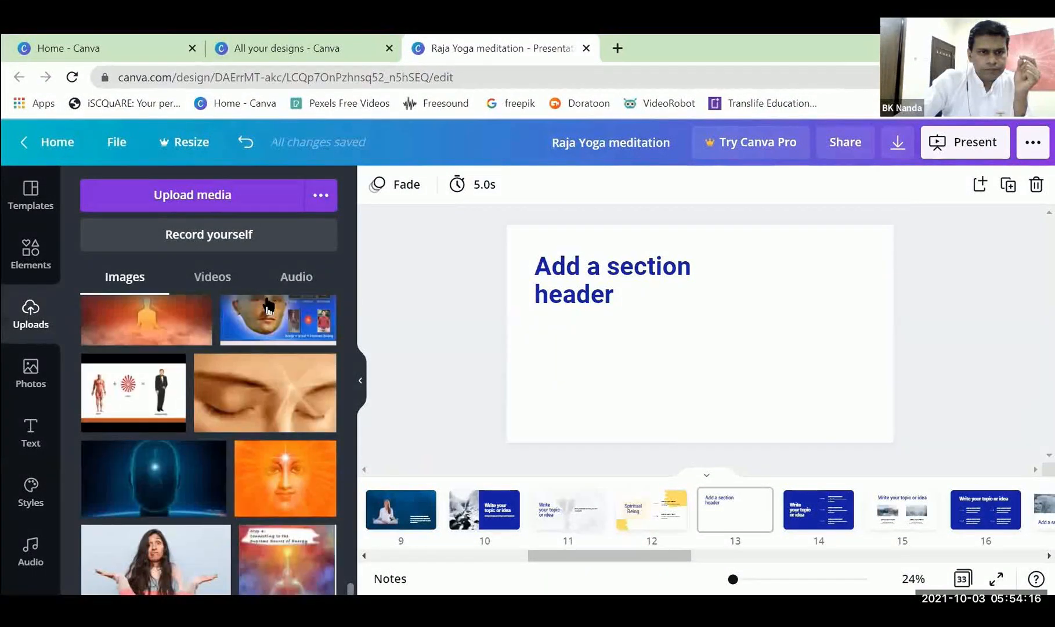
pyautogui.click(155, 479)
pyautogui.rightClick(673, 340)
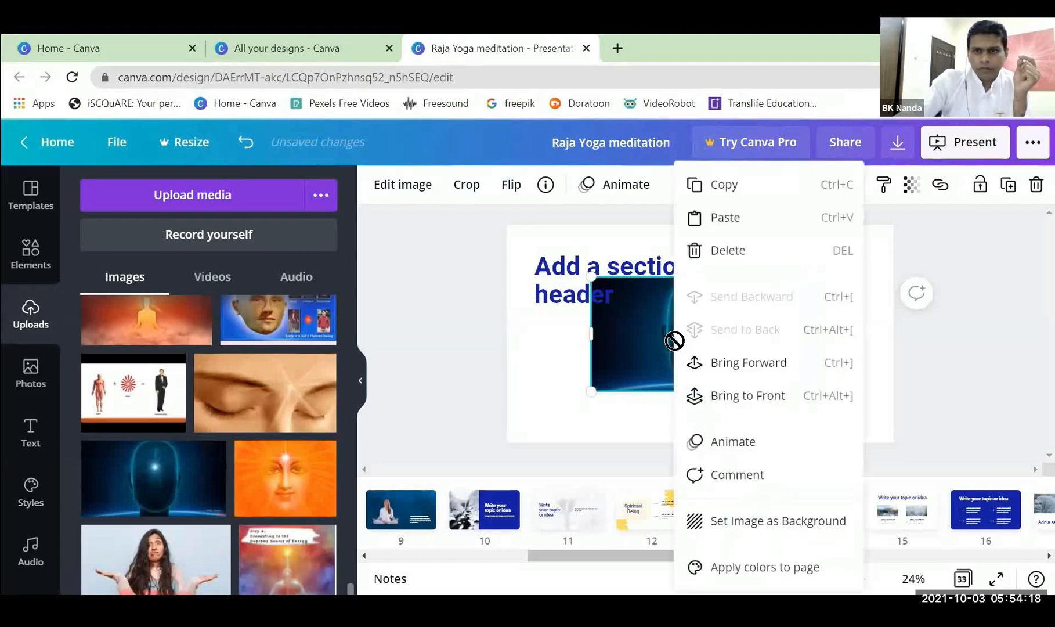
pyautogui.click(773, 529)
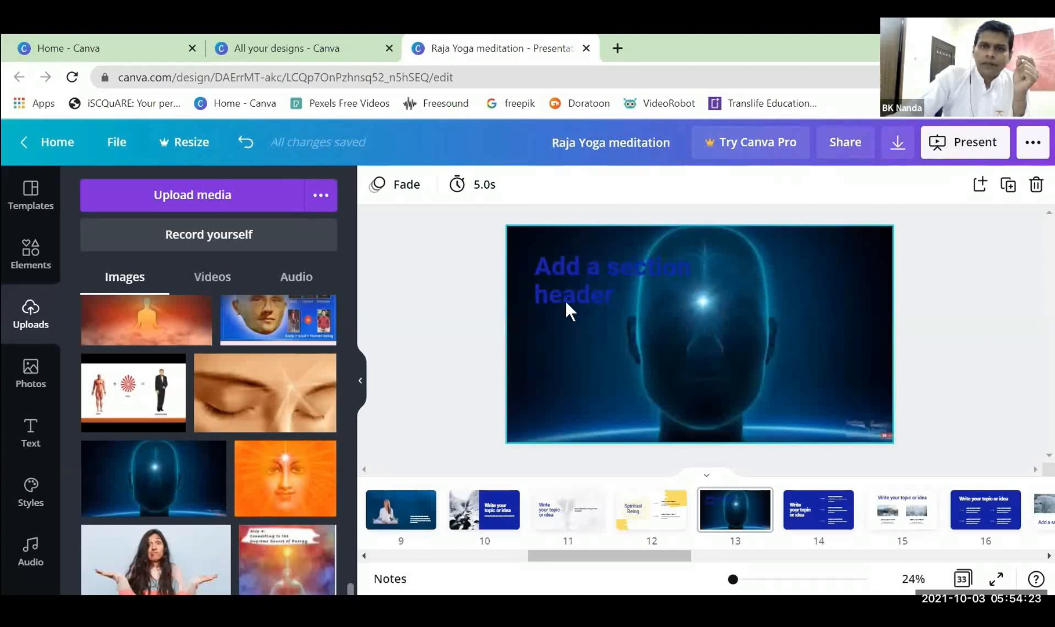
# Recolour page 13's "Add a section header" text to the default white.
pyautogui.click(591, 271)
pyautogui.click(627, 185)
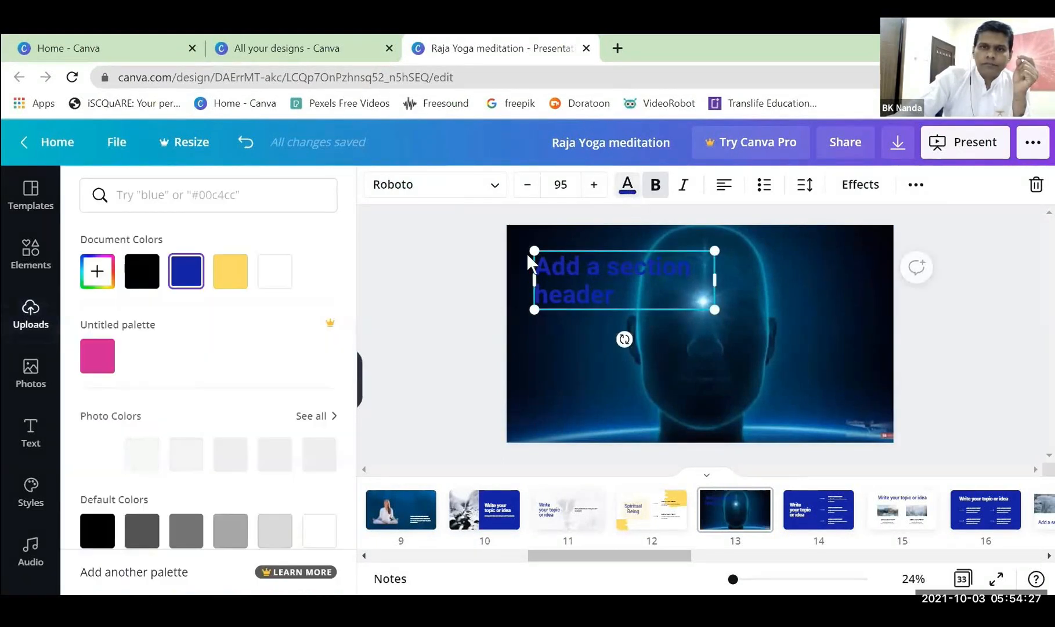
pyautogui.scroll(-2, 242, 307)
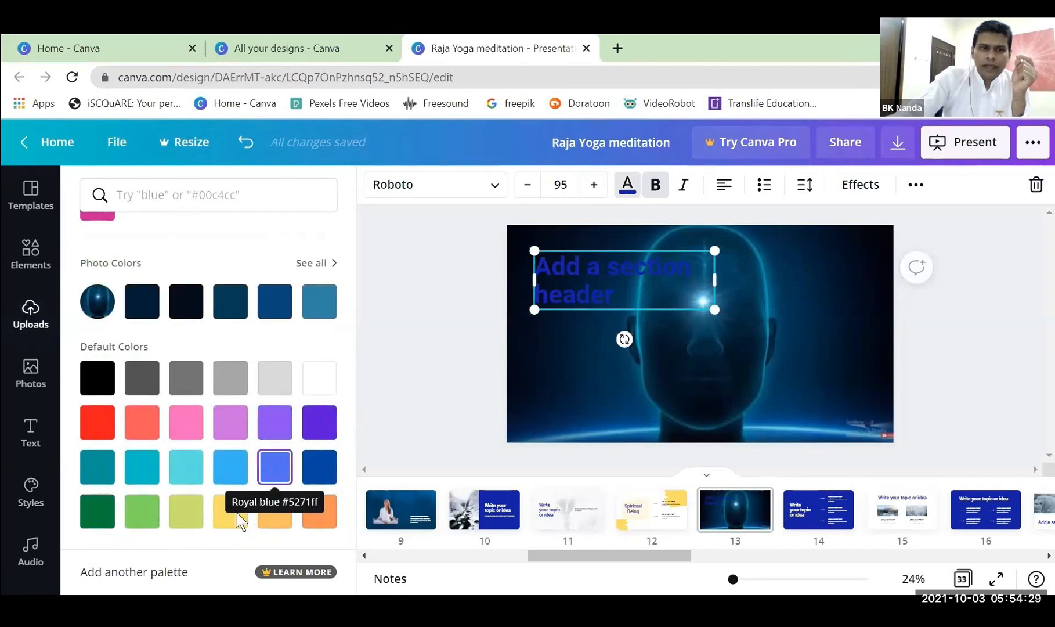
pyautogui.click(319, 377)
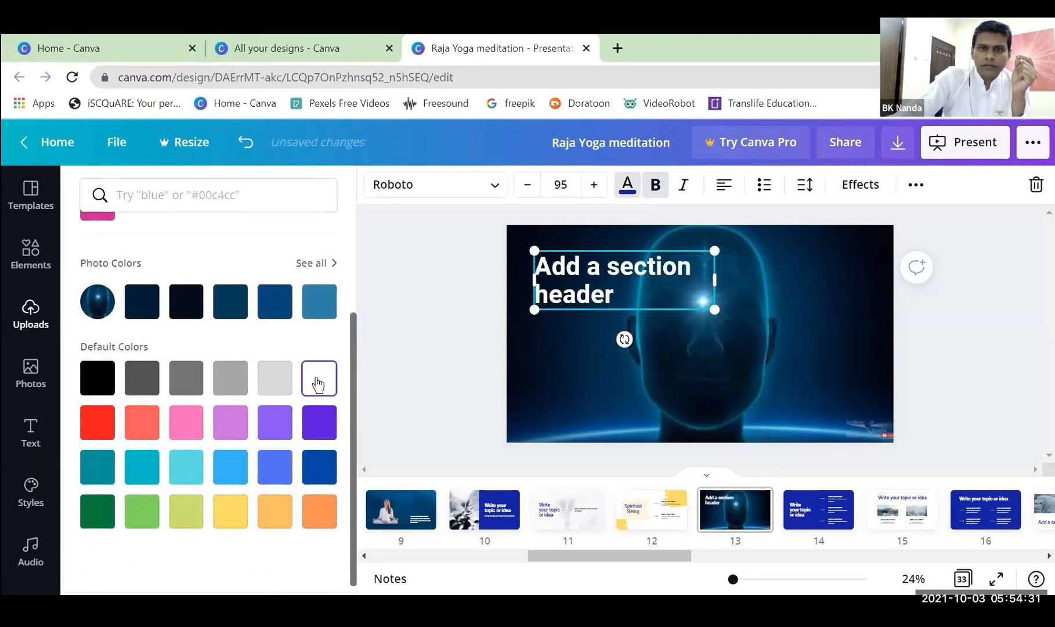
pyautogui.press('Escape')
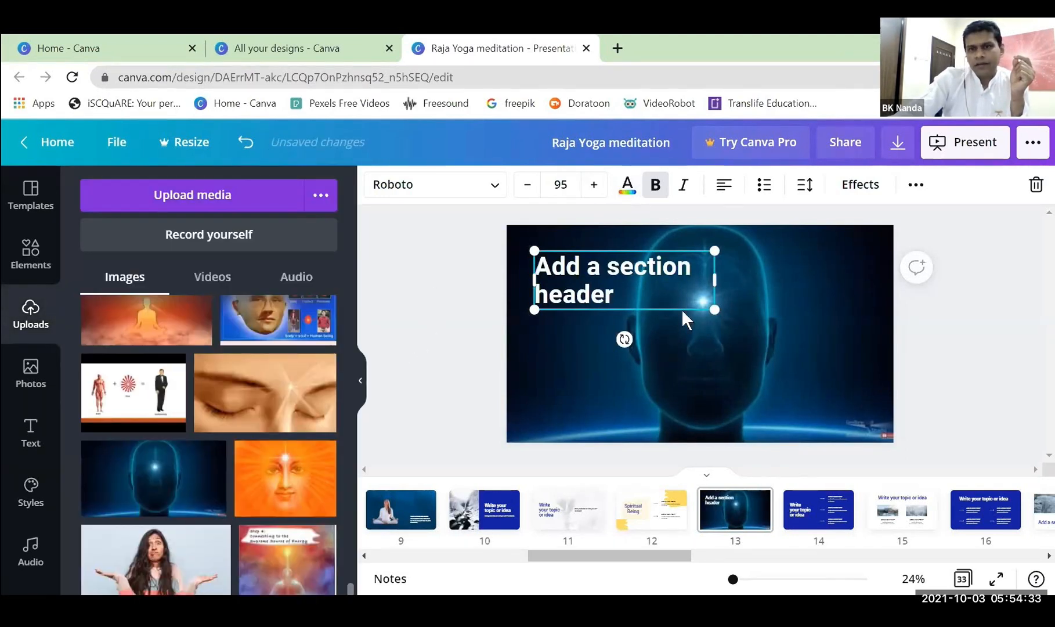
# Shrink the section header to size 49.2, widen it to a single line and place it in page 13's lower-right corner.
pyautogui.moveTo(713, 309); pyautogui.dragTo(844, 434)
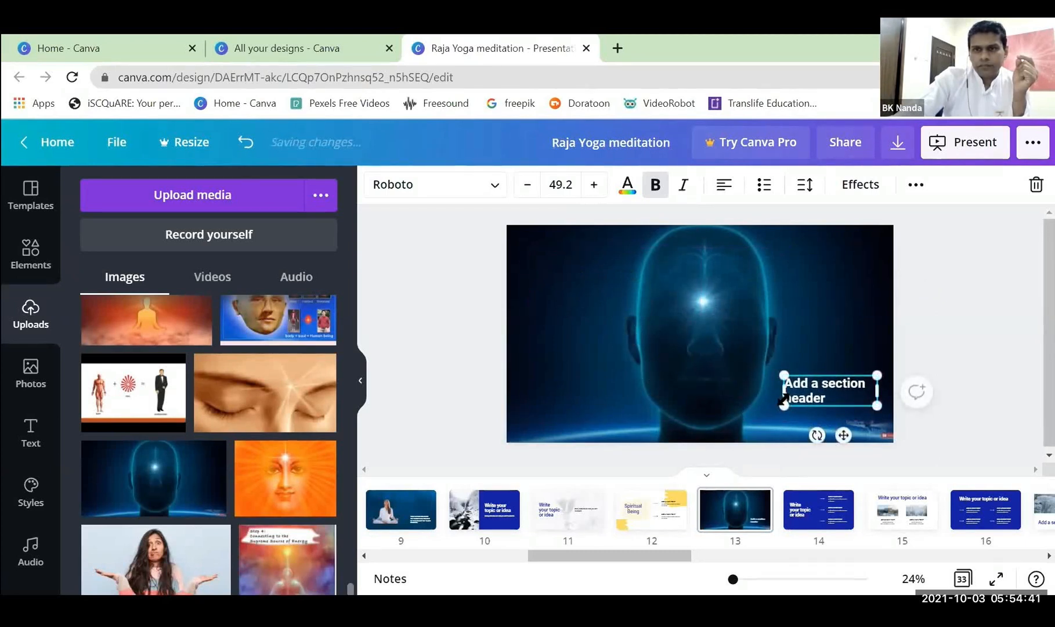
pyautogui.moveTo(782, 393); pyautogui.dragTo(742, 390)
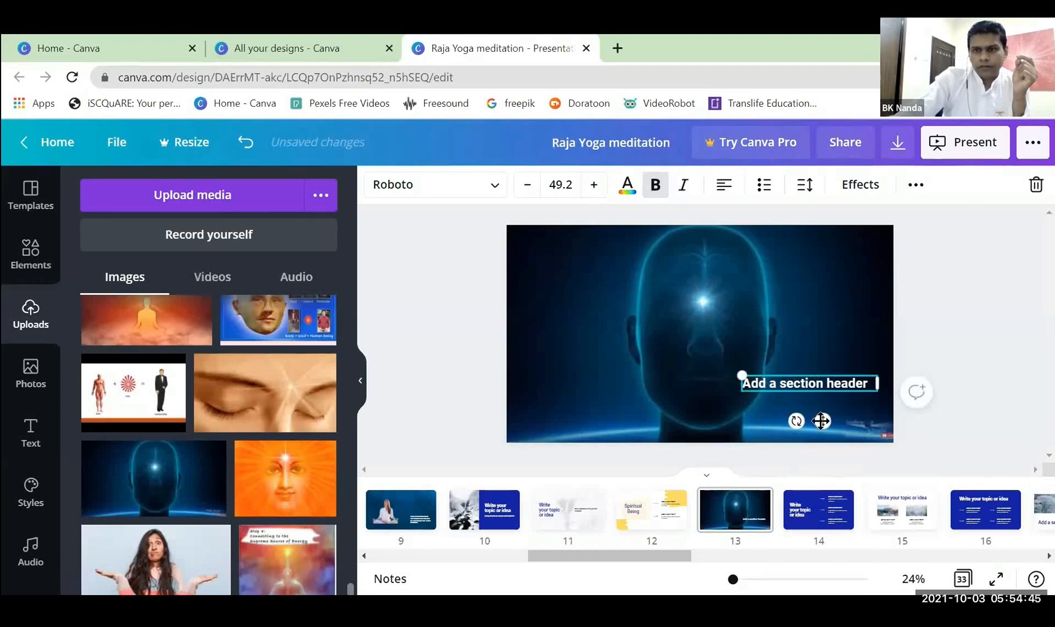
pyautogui.moveTo(820, 420); pyautogui.dragTo(830, 448)
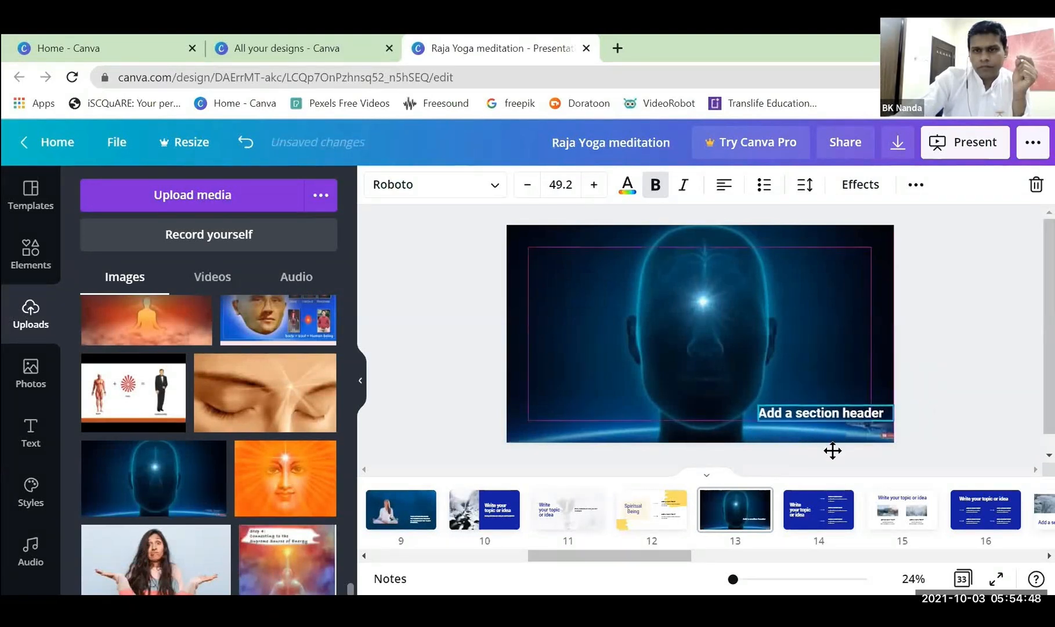
pyautogui.click(952, 336)
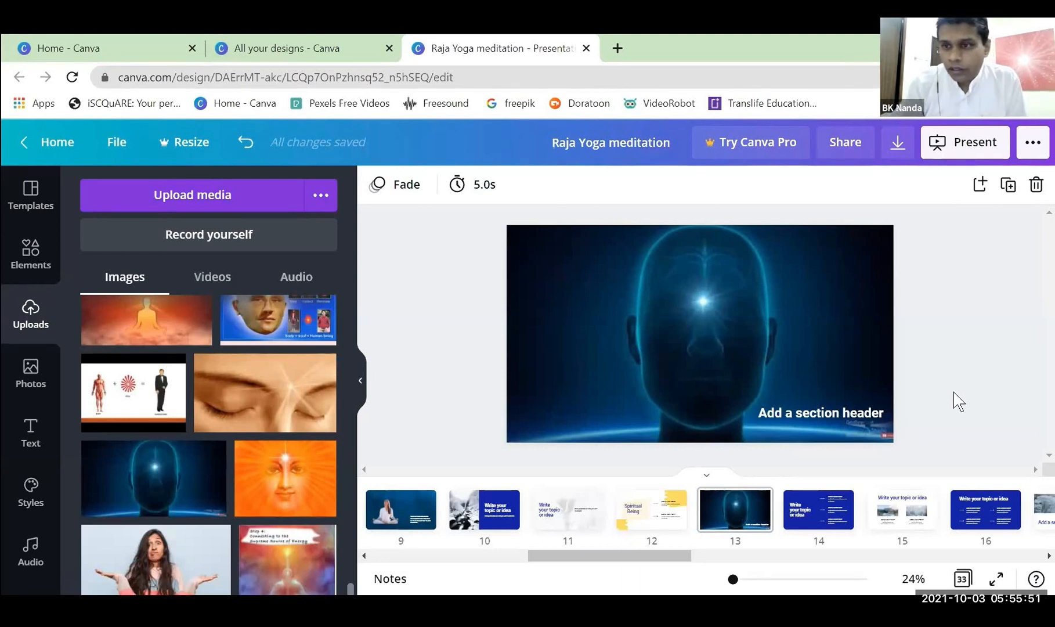
# Look through the presentation's page thumbnails and examine the template layouts of pages 14, 15 and 16.
pyautogui.moveTo(635, 557); pyautogui.dragTo(437, 574)
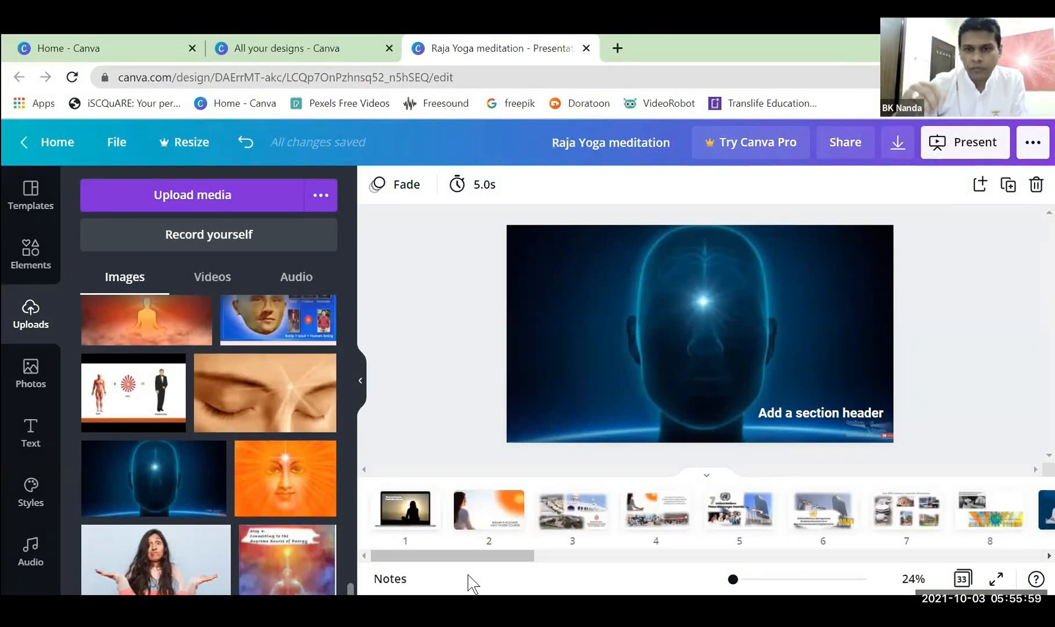
pyautogui.moveTo(476, 556); pyautogui.dragTo(654, 584)
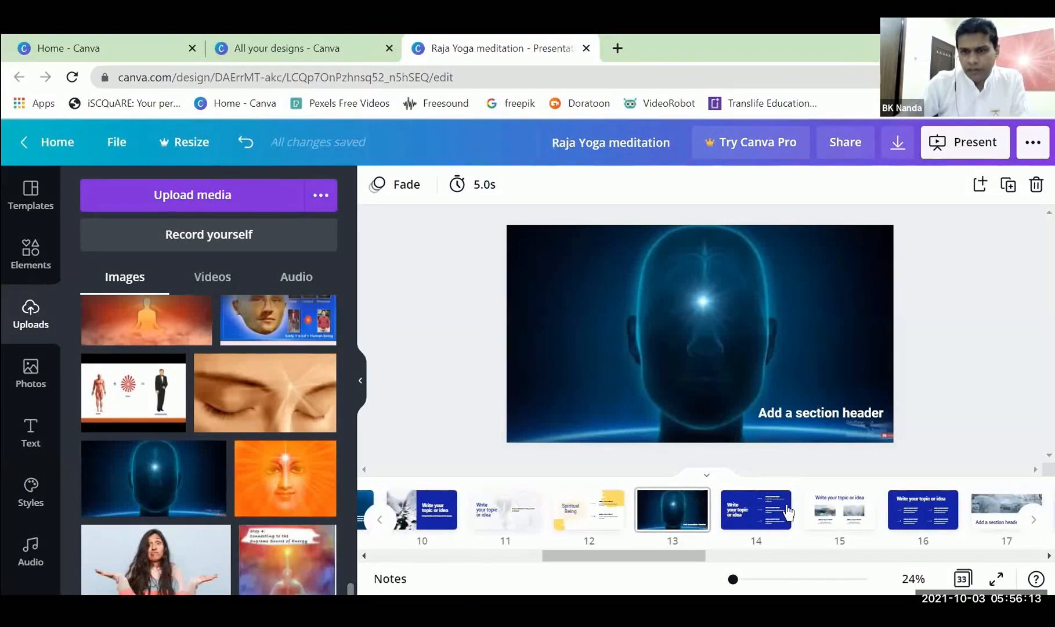
pyautogui.click(815, 508)
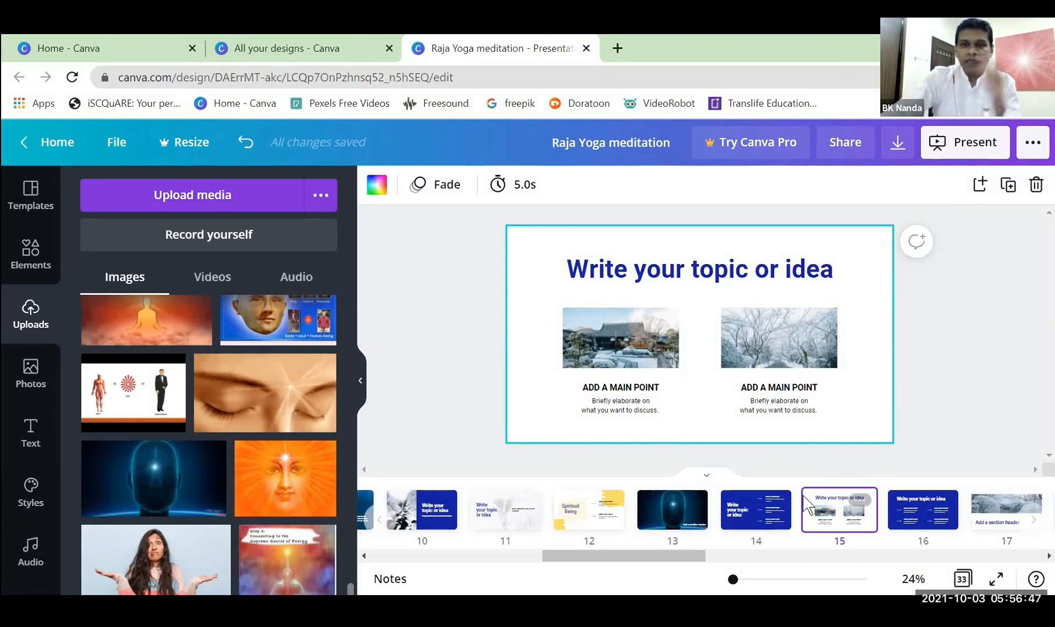
pyautogui.click(765, 529)
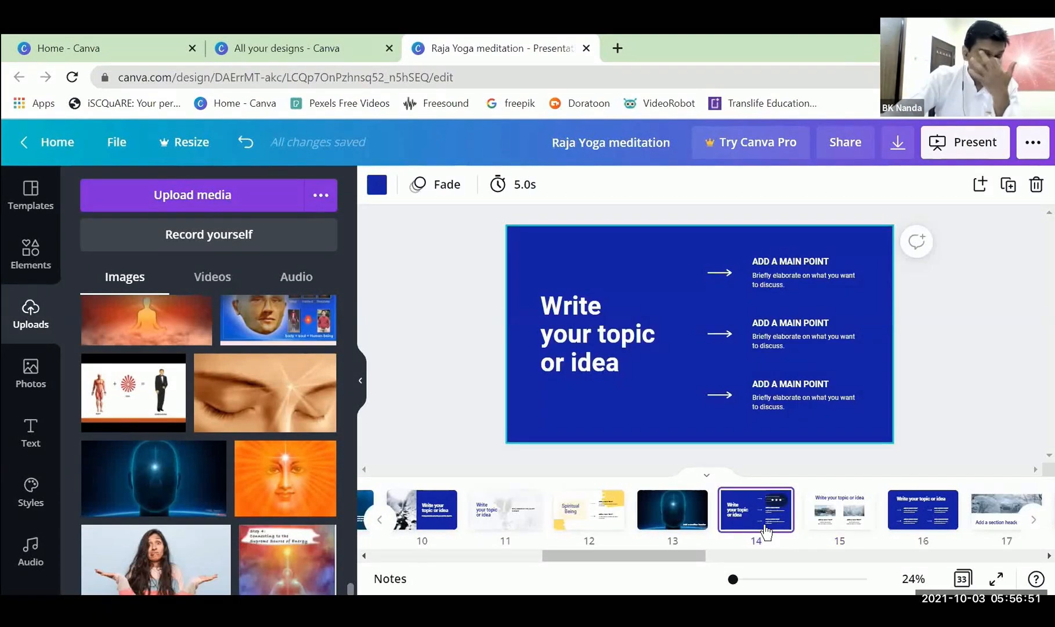
pyautogui.click(836, 524)
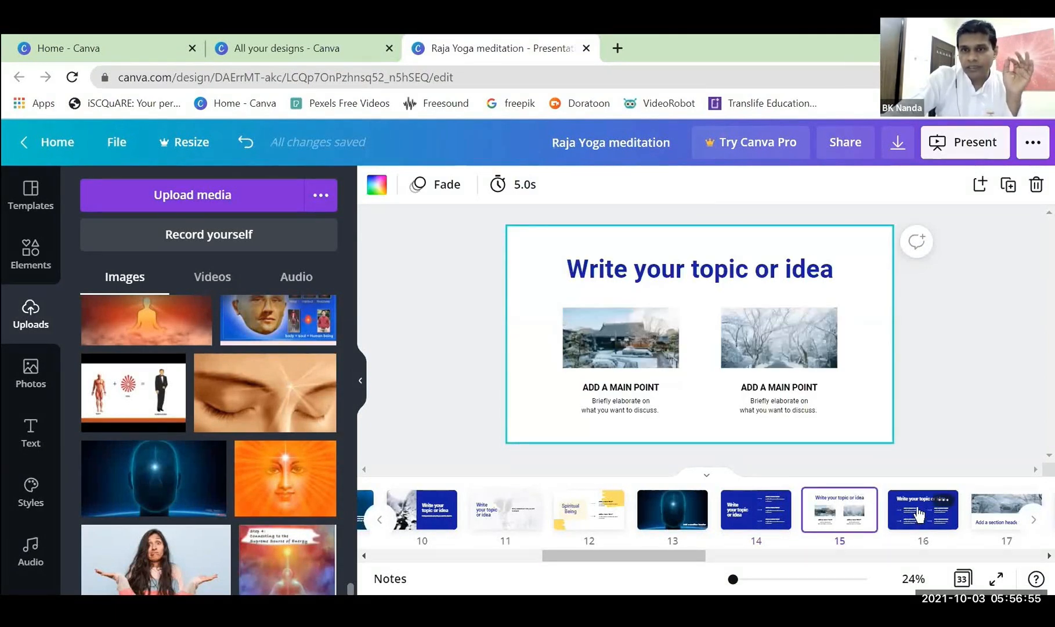
pyautogui.click(916, 514)
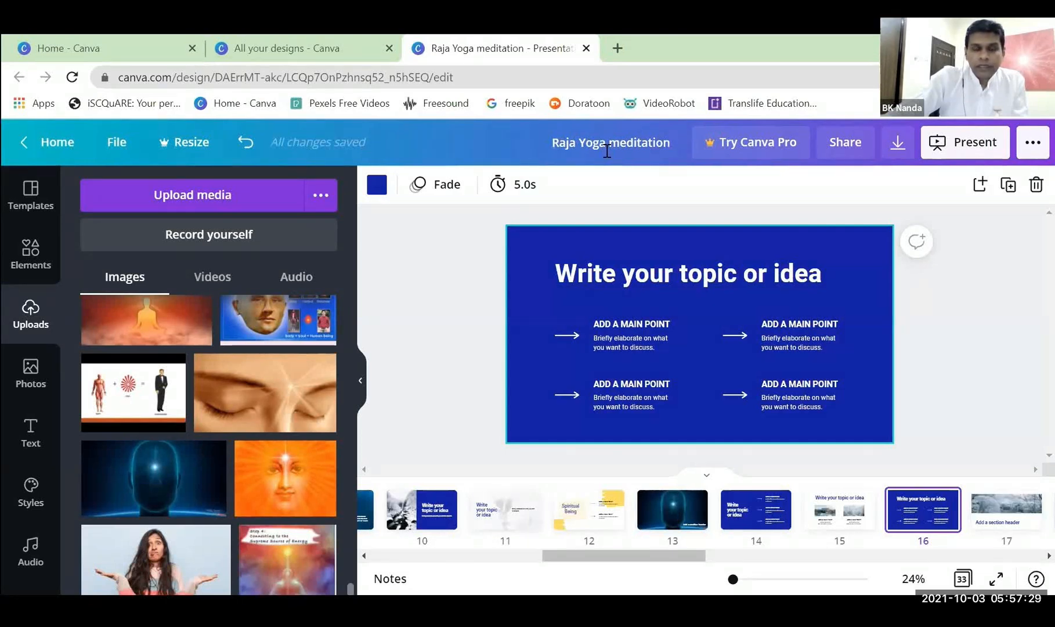
pyautogui.click(944, 331)
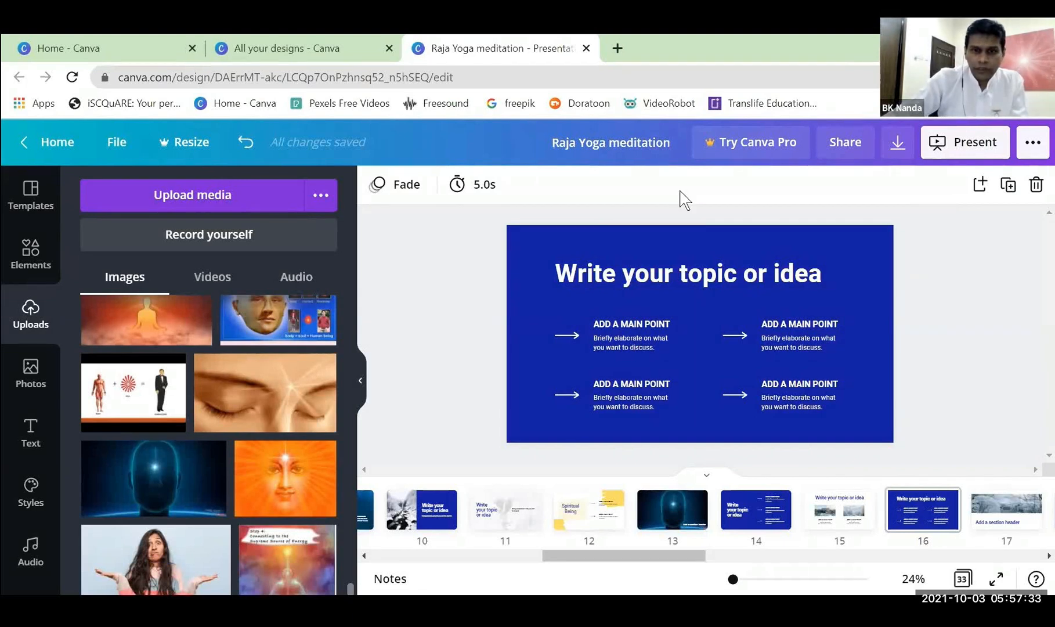
# On page 12, move the upper-right yellow brush stroke inward so it lies behind the whole first main point.
pyautogui.click(609, 512)
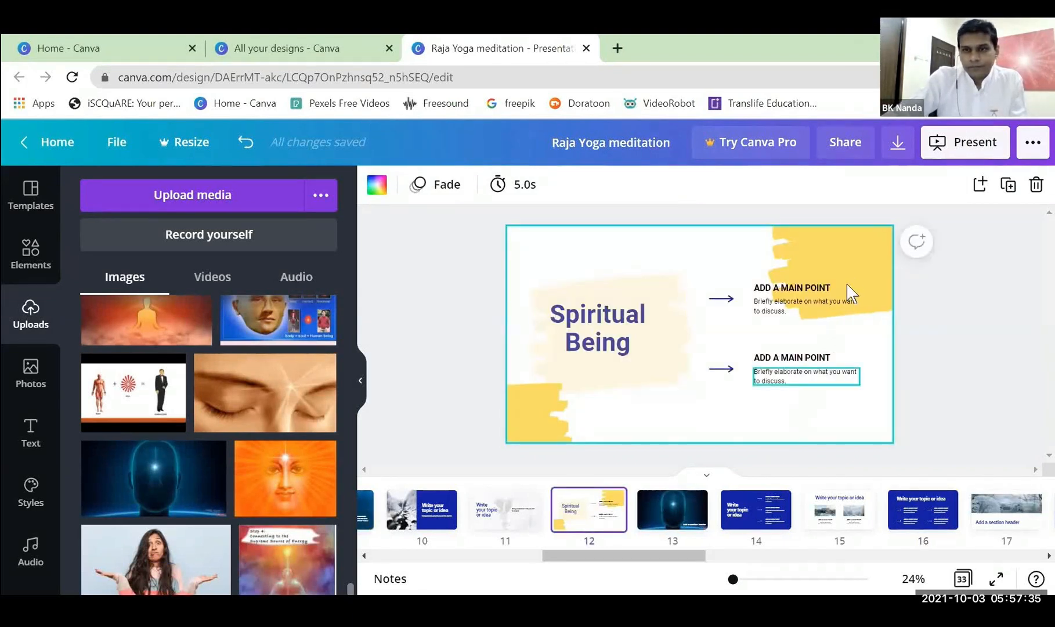
pyautogui.click(858, 256)
pyautogui.moveTo(858, 255); pyautogui.dragTo(812, 275)
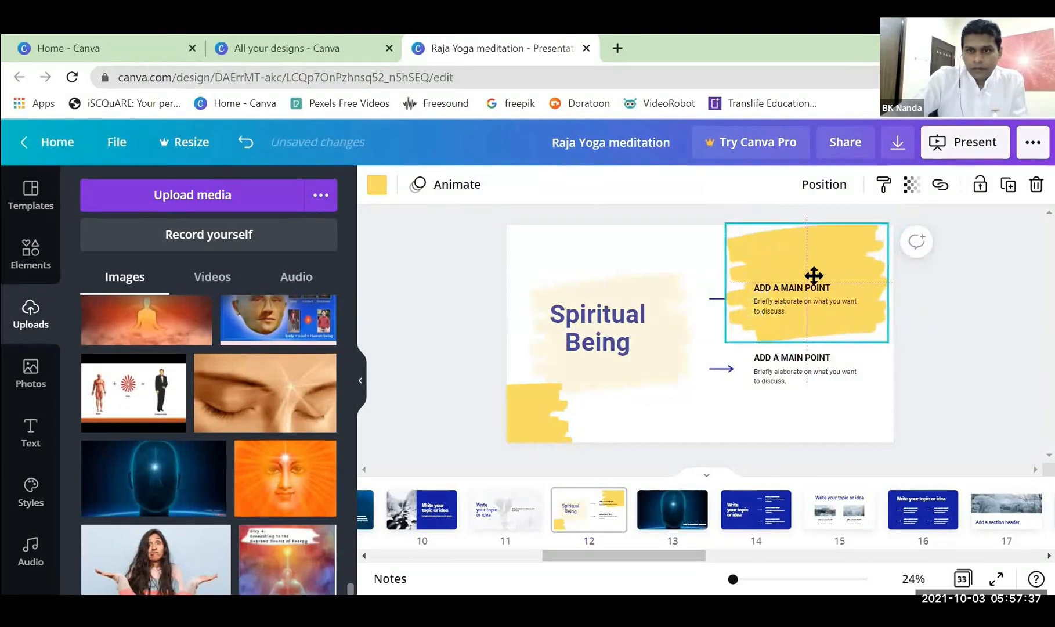
pyautogui.click(960, 345)
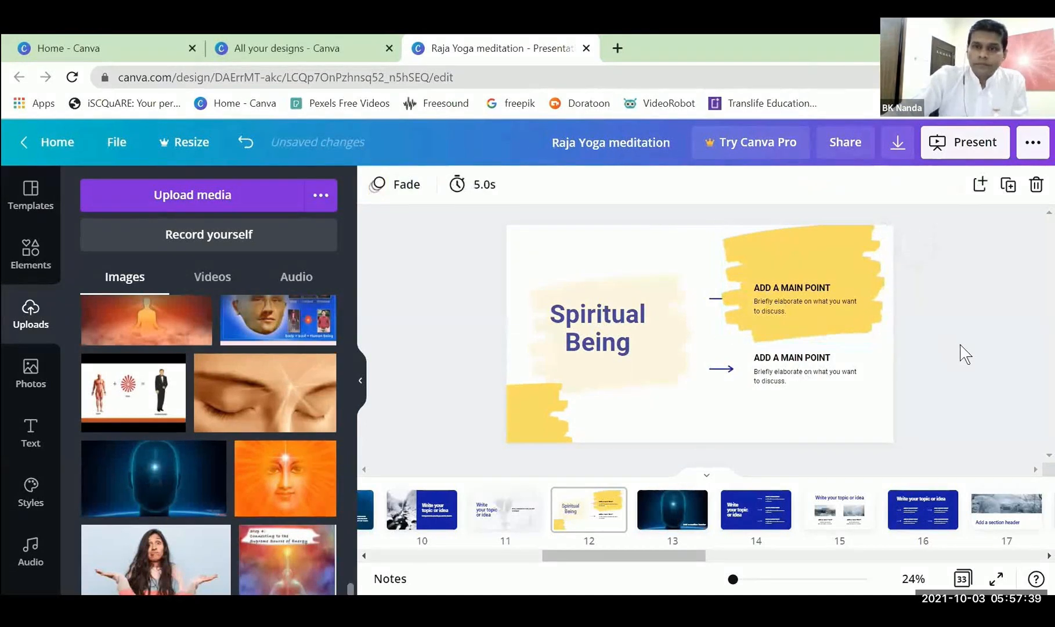
# Recolour the pale brush stroke behind page 12's "Spiritual Being" title dark blue and place it, shrunk, over the upper-right yellow stroke.
pyautogui.click(616, 383)
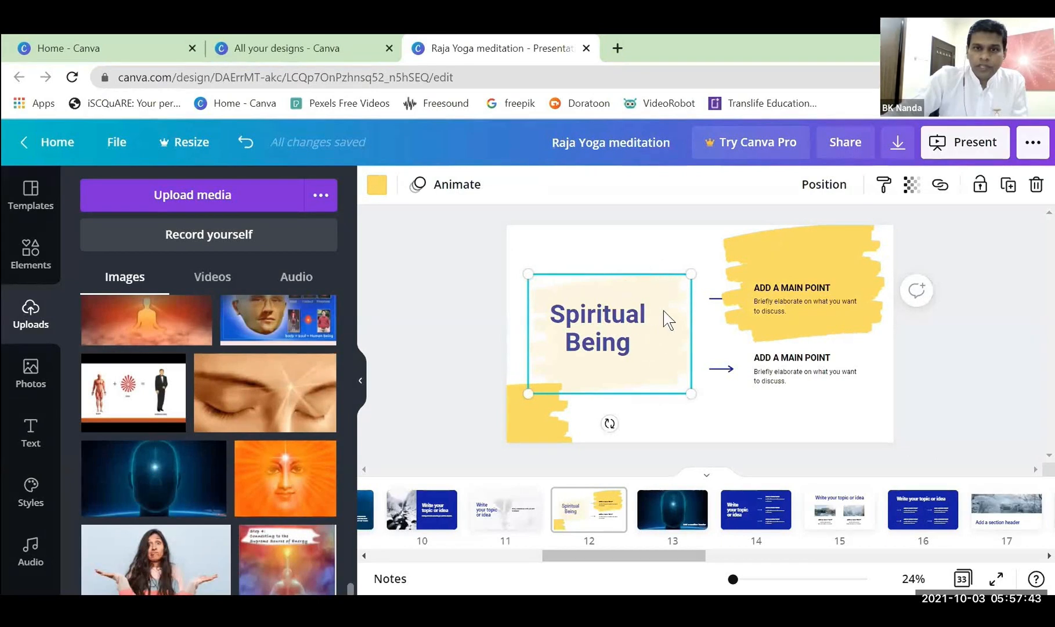
pyautogui.click(377, 184)
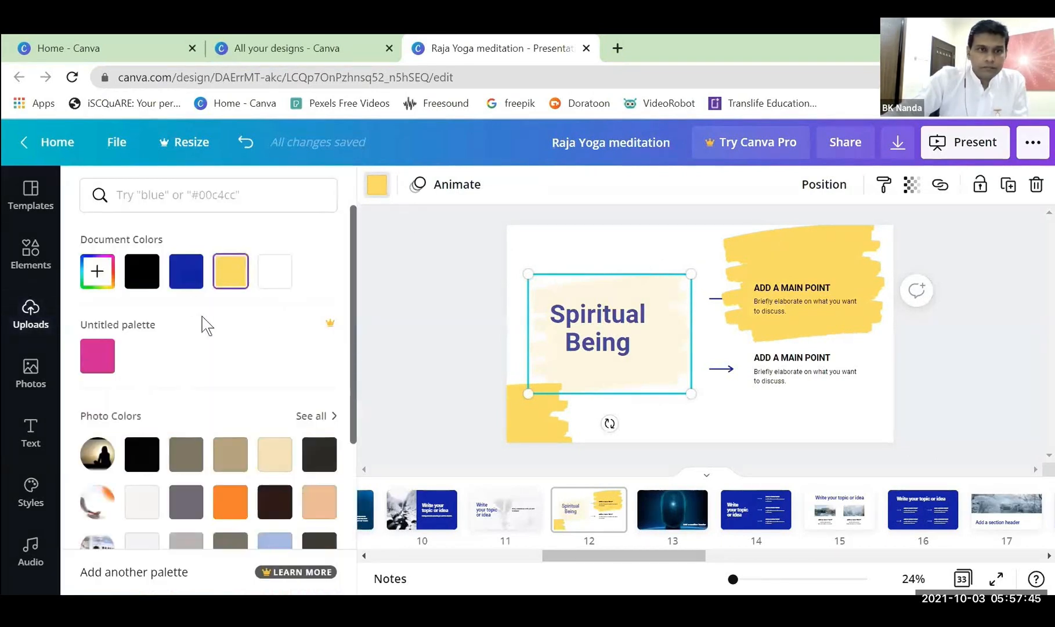
pyautogui.click(189, 287)
pyautogui.moveTo(527, 273); pyautogui.dragTo(598, 325)
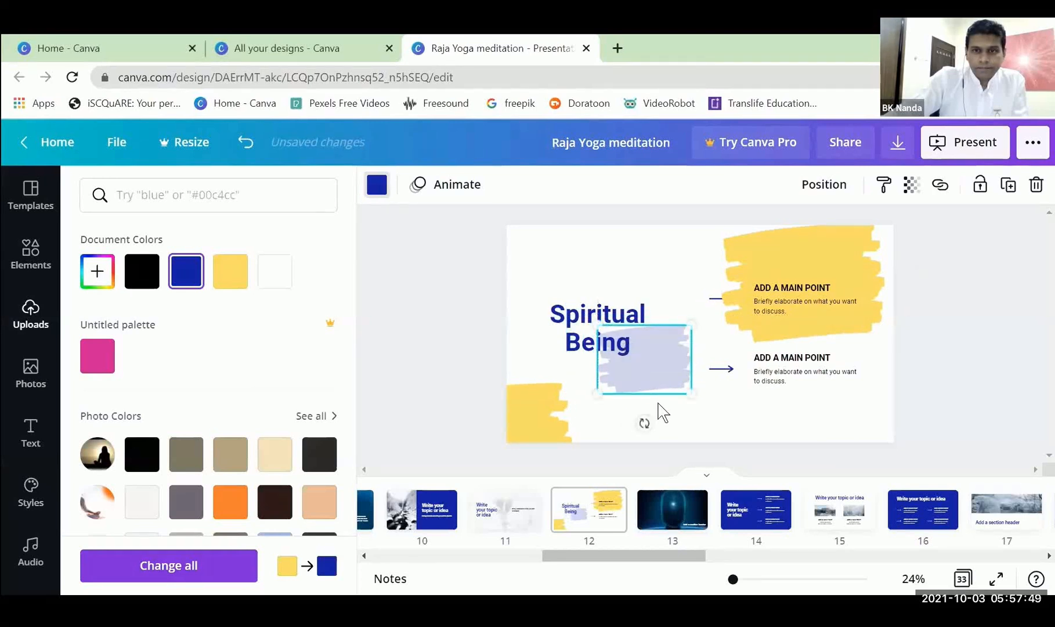
pyautogui.moveTo(666, 372)
pyautogui.mouseDown()
pyautogui.moveTo(725, 322)
pyautogui.moveTo(817, 306)
pyautogui.mouseUp()
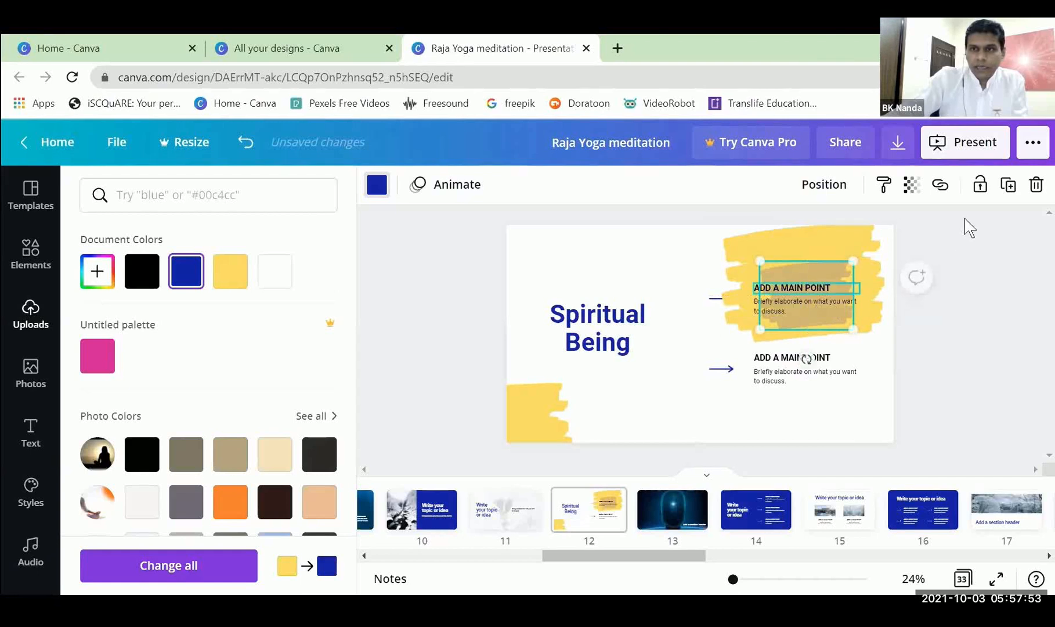
# Make the small dark blue brush stroke over page 12's first main point fully opaque.
pyautogui.click(913, 187)
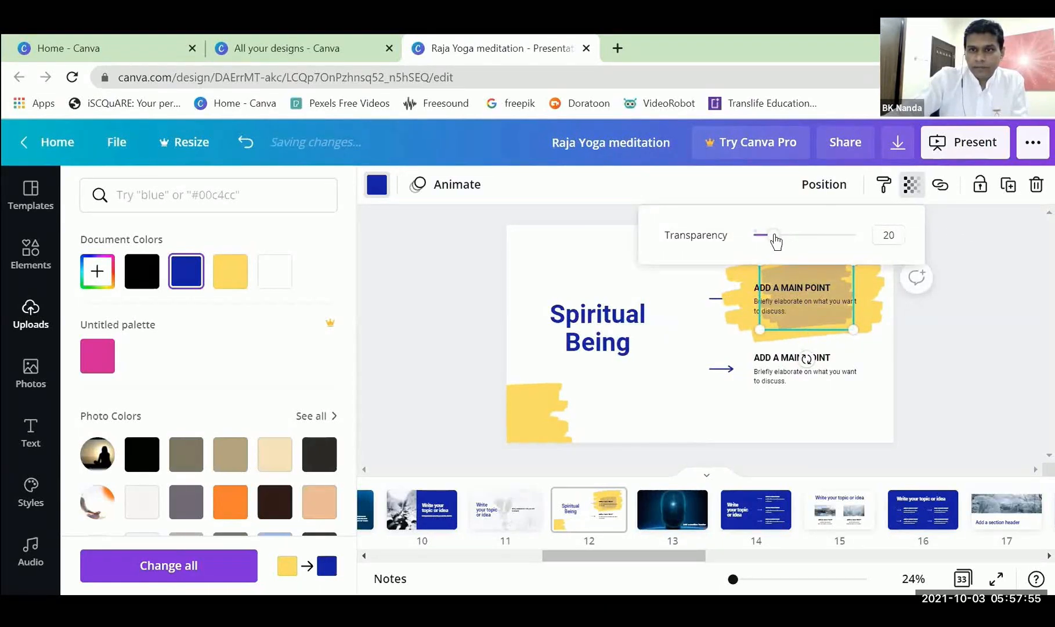
pyautogui.moveTo(772, 238); pyautogui.dragTo(889, 241)
pyautogui.click(1003, 336)
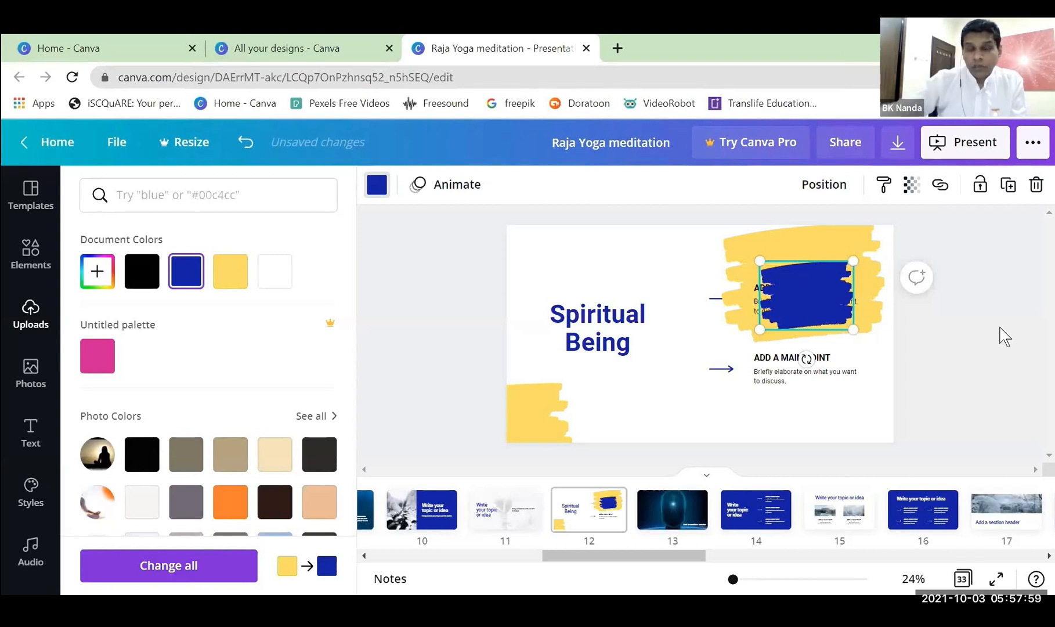
pyautogui.click(972, 346)
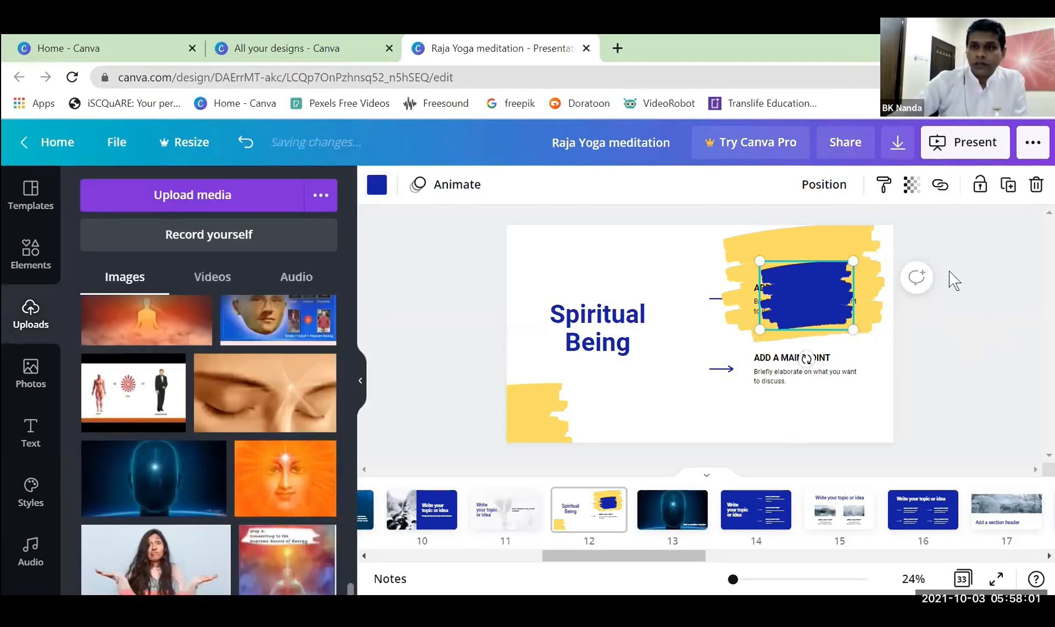